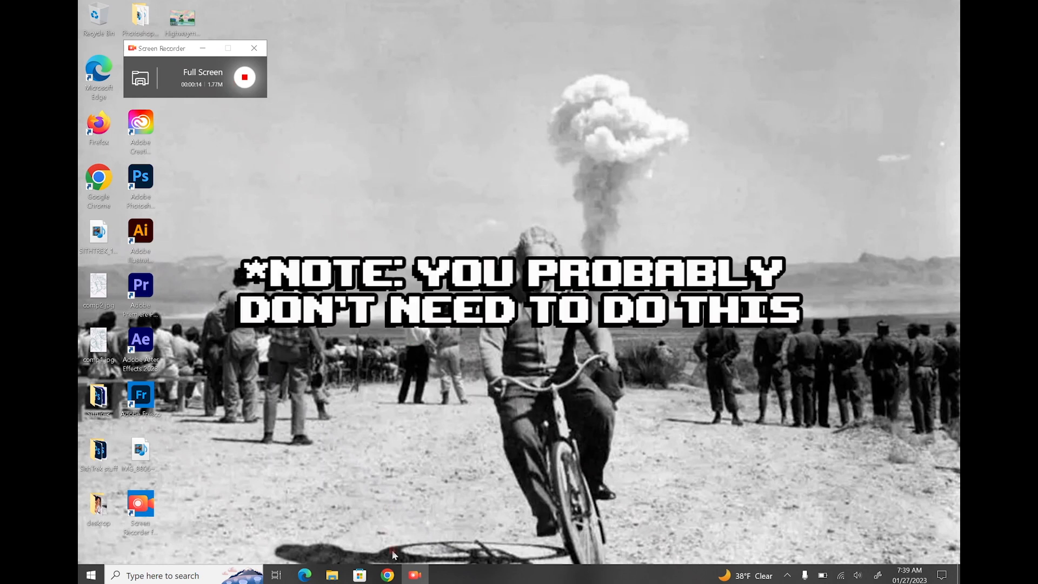
Search the mailbox for the colleague and open their Duty Coverage reply
{"action": "left_click", "coordinate": [385, 574]}
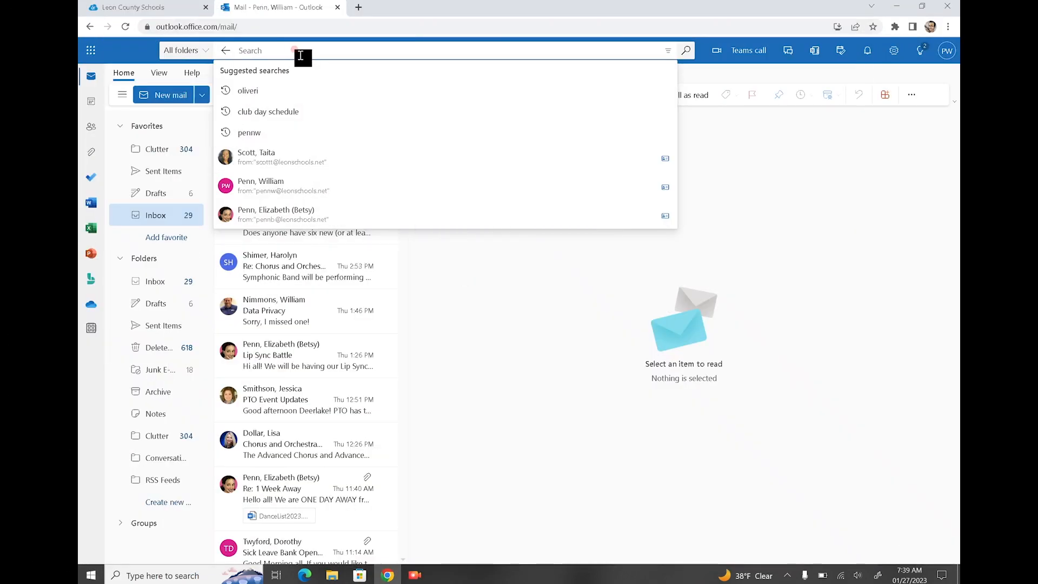
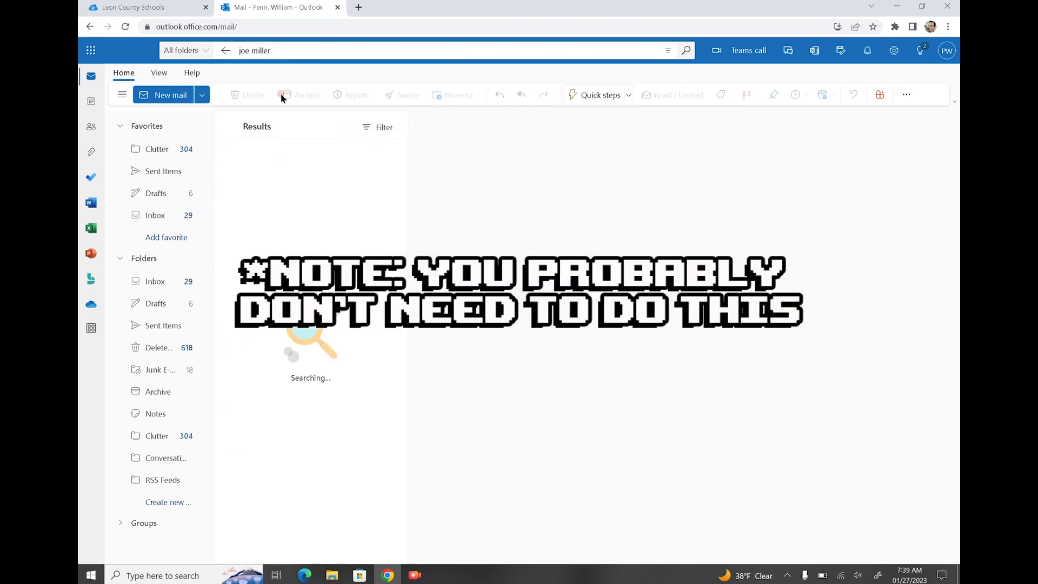
{"action": "type", "text": "mi"}
{"action": "type", "text": "ller"}
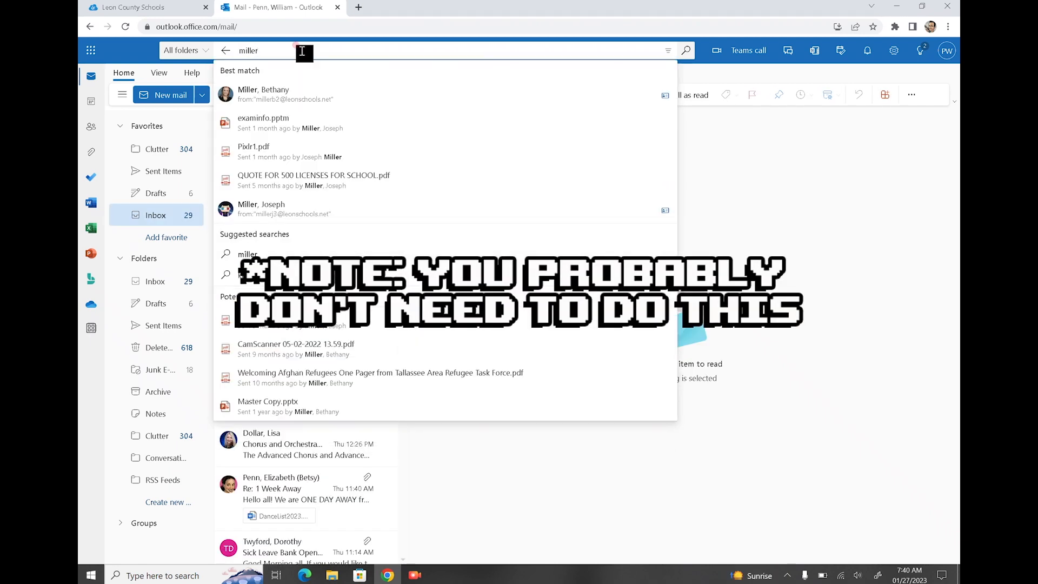
{"action": "left_click", "coordinate": [249, 206]}
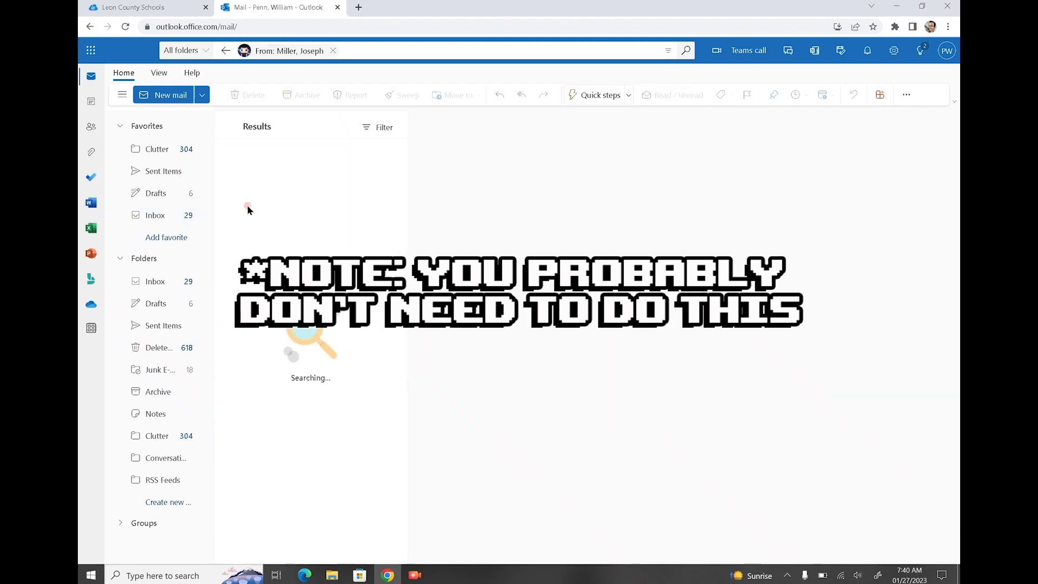
{"action": "left_click", "coordinate": [262, 173]}
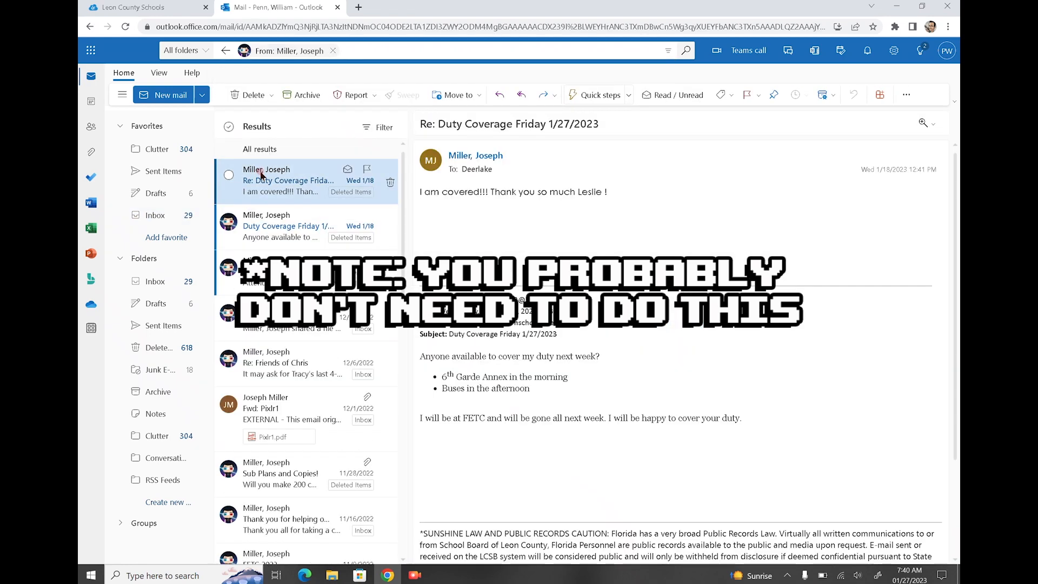
Save the email's signature banner image to the desktop and minimize Chrome
{"action": "left_click", "coordinate": [921, 6]}
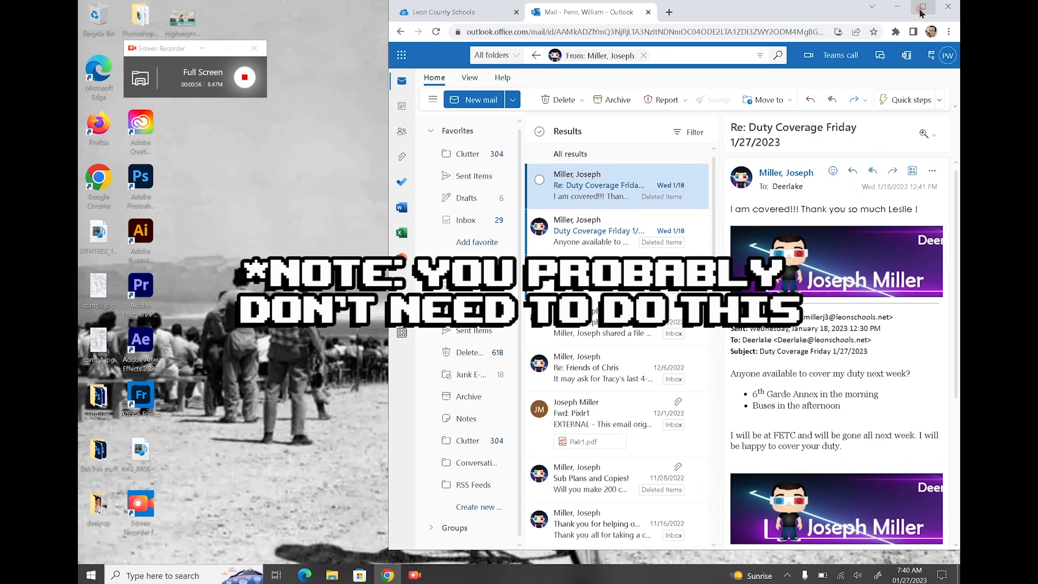
{"action": "left_click_drag", "start_coordinate": [788, 270], "coordinate": [254, 359]}
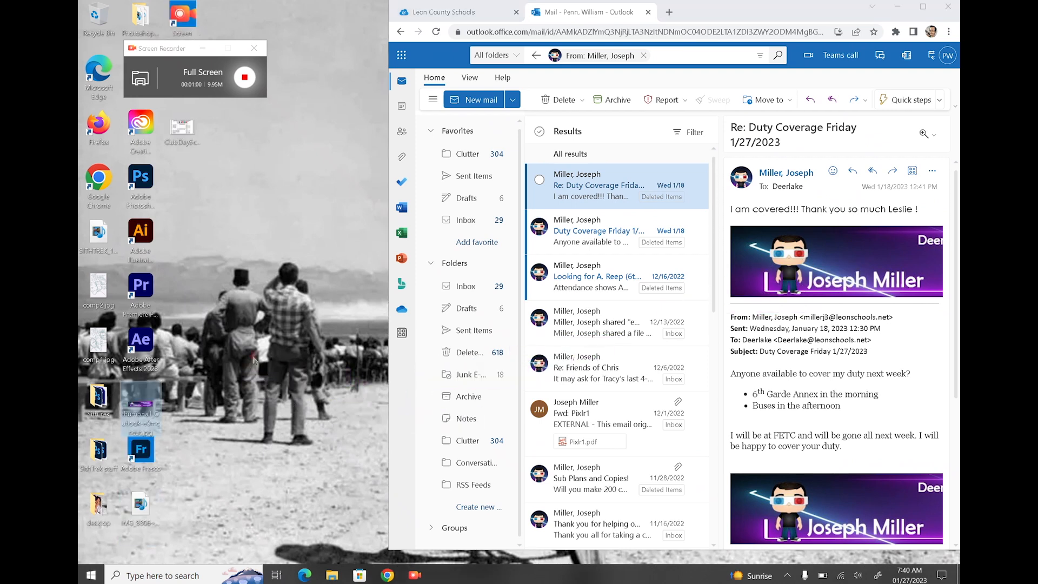
{"action": "left_click", "coordinate": [141, 402]}
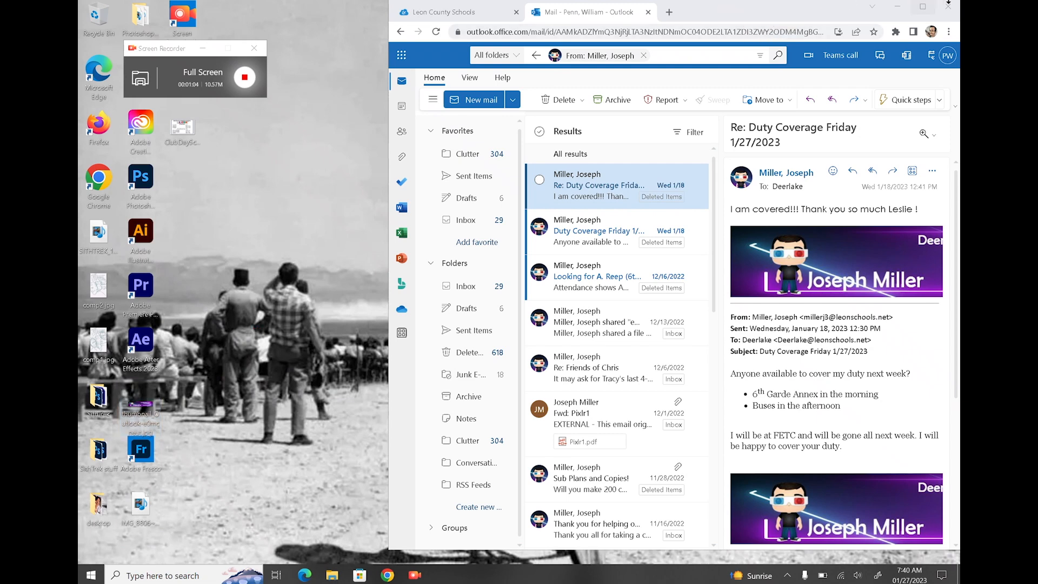
{"action": "left_click", "coordinate": [897, 6]}
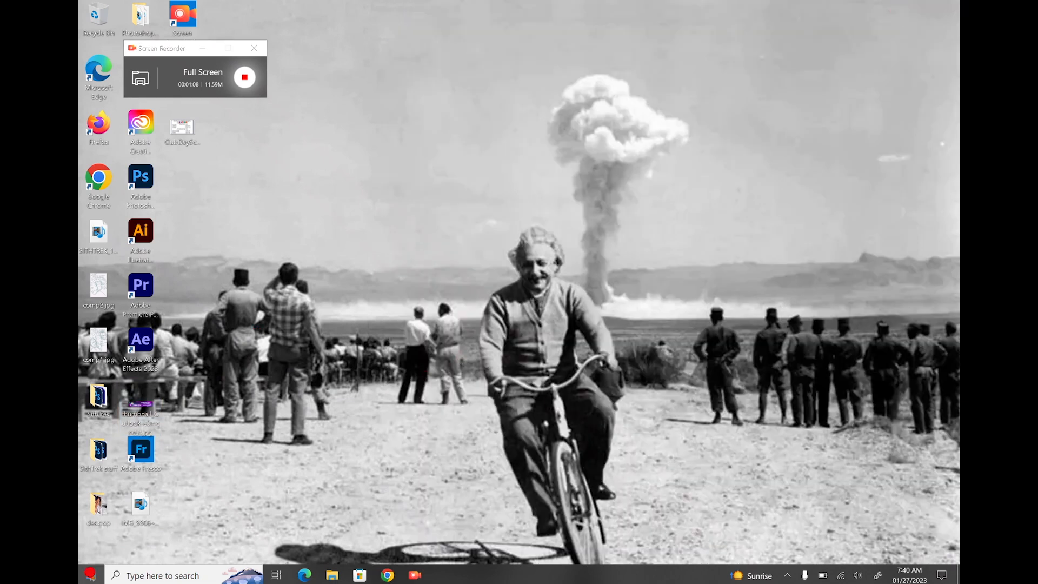
Launch Photoshop, open the banner JPG from the Desktop and check its 7.625 × 1.51 in, 96 ppi size
{"action": "left_click", "coordinate": [91, 575]}
{"action": "left_click", "coordinate": [130, 443]}
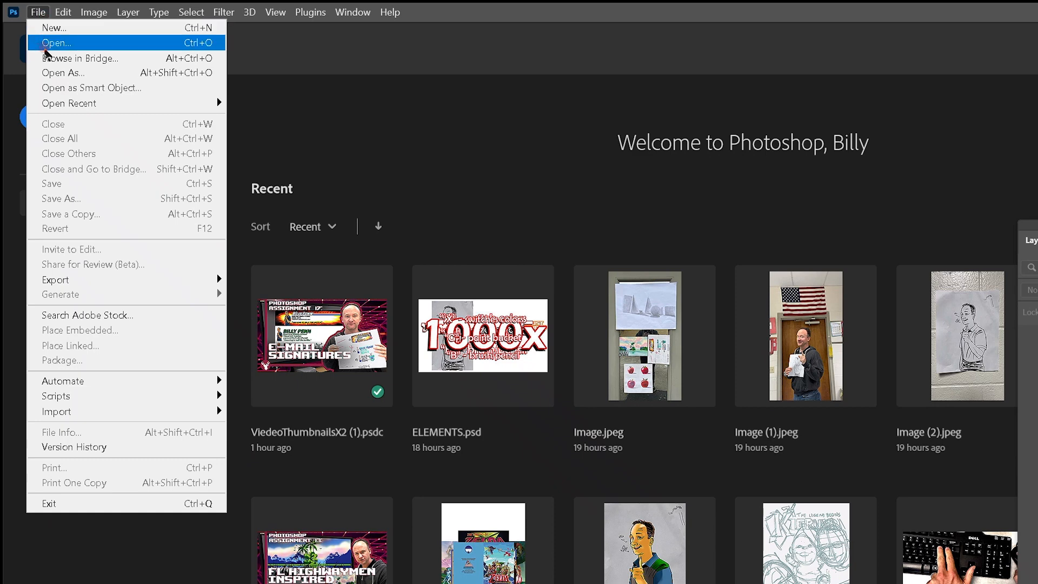
{"action": "left_click", "coordinate": [45, 44]}
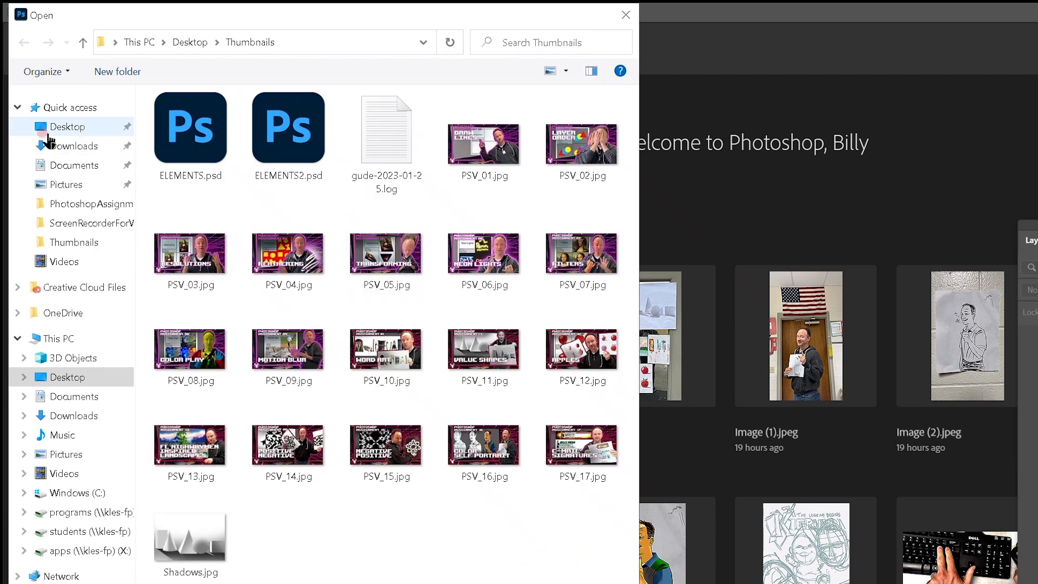
{"action": "left_click", "coordinate": [48, 142]}
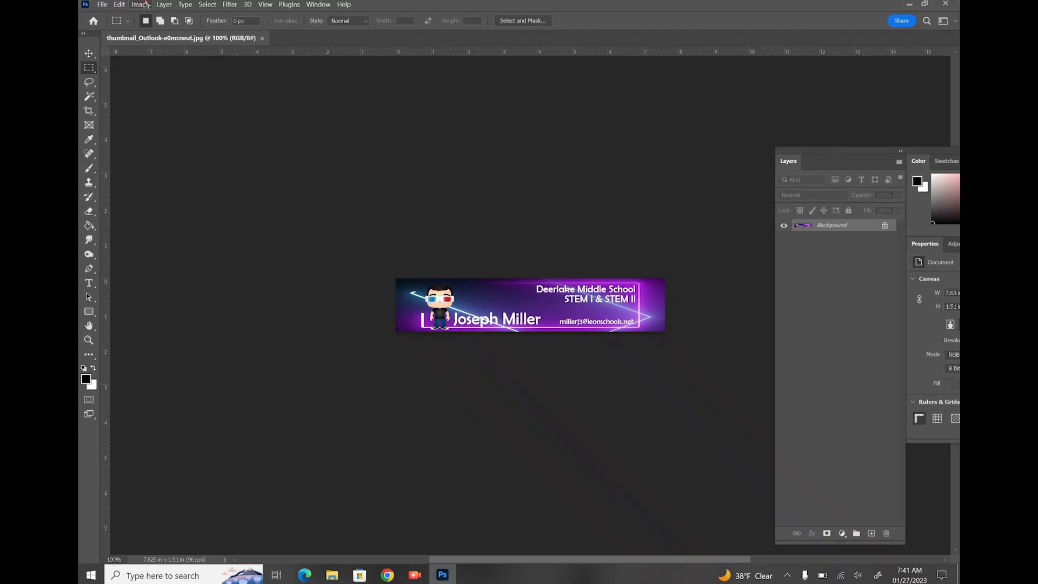
{"action": "left_click", "coordinate": [142, 4]}
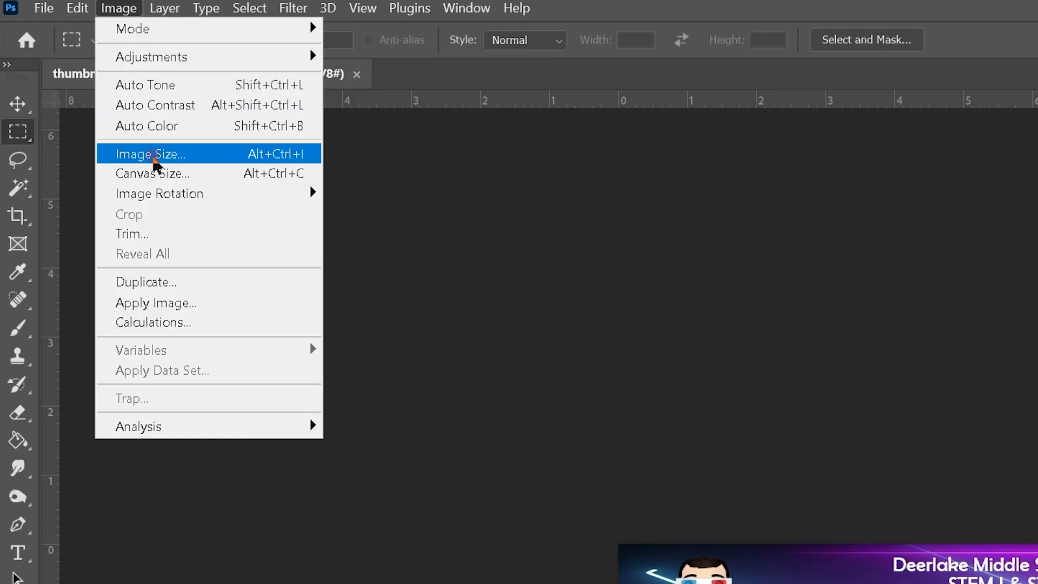
{"action": "left_click", "coordinate": [157, 79]}
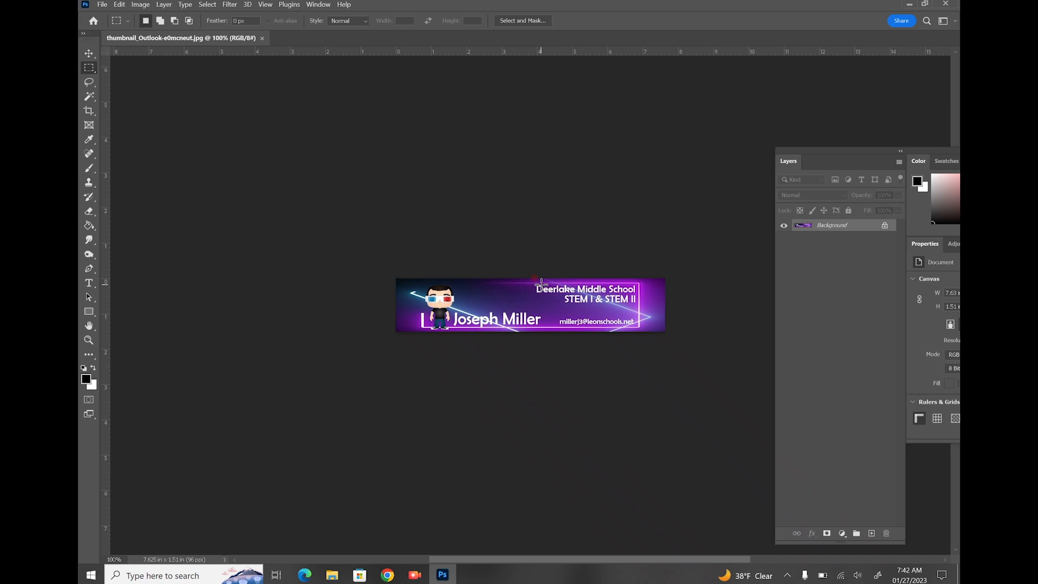
Create a new document 7.625 × 4.53 inches at 192 pixels/inch
{"action": "left_click", "coordinate": [102, 4]}
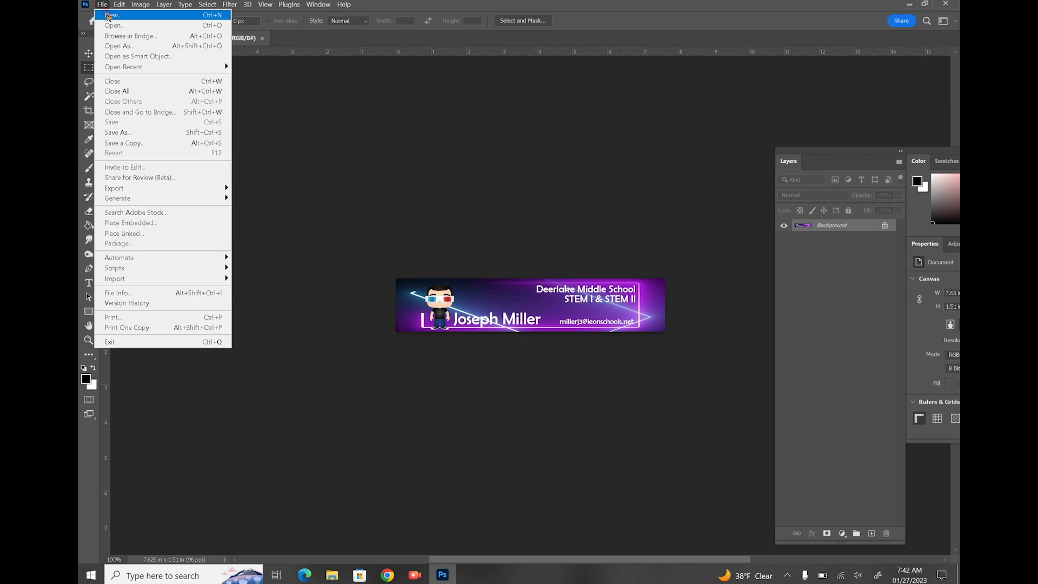
{"action": "left_click", "coordinate": [108, 16]}
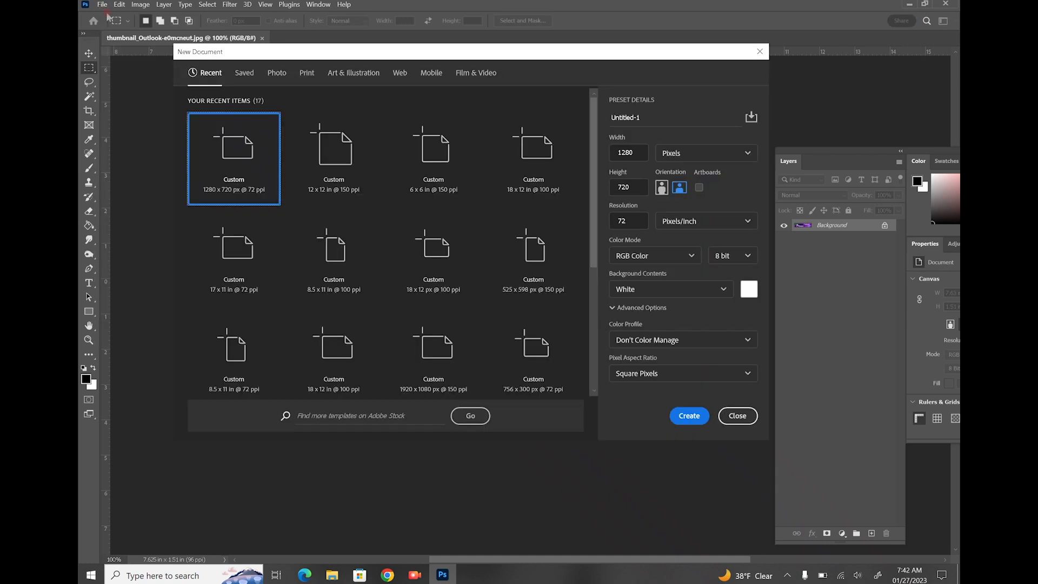
{"action": "left_click", "coordinate": [680, 187]}
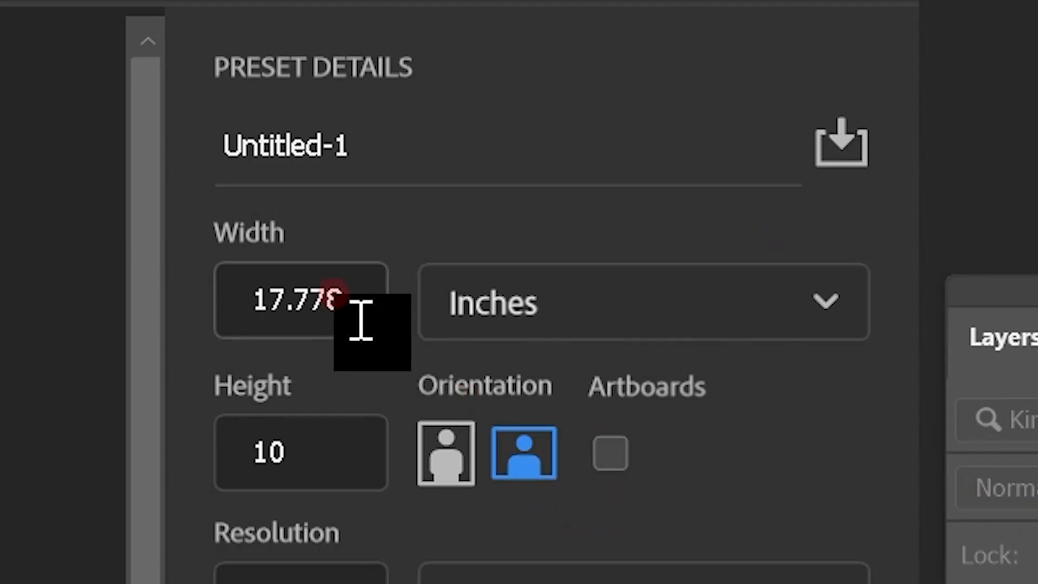
{"action": "left_click", "coordinate": [637, 152]}
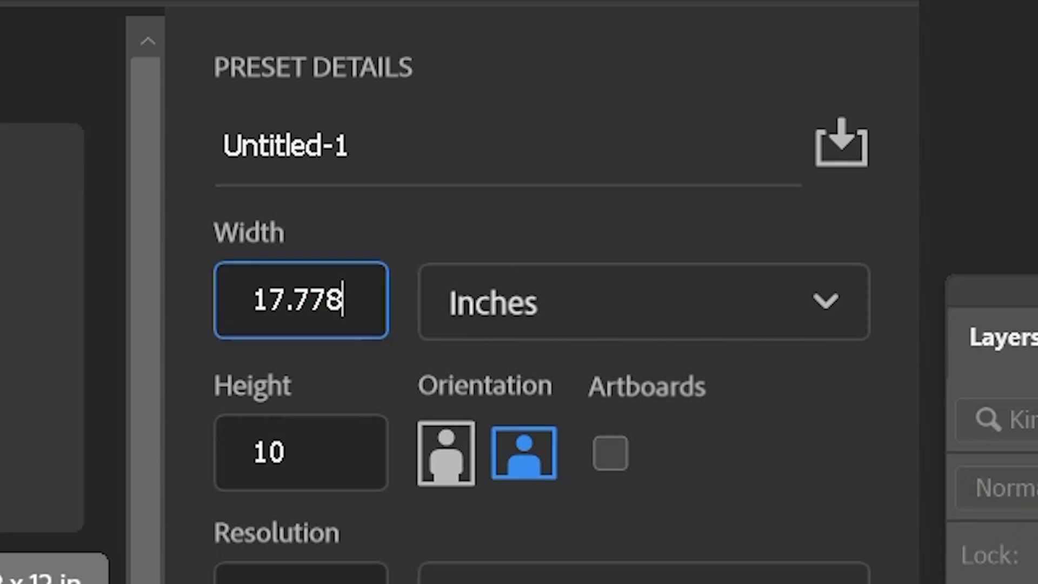
{"action": "key", "text": "ctrl+a"}
{"action": "type", "text": "7.625"}
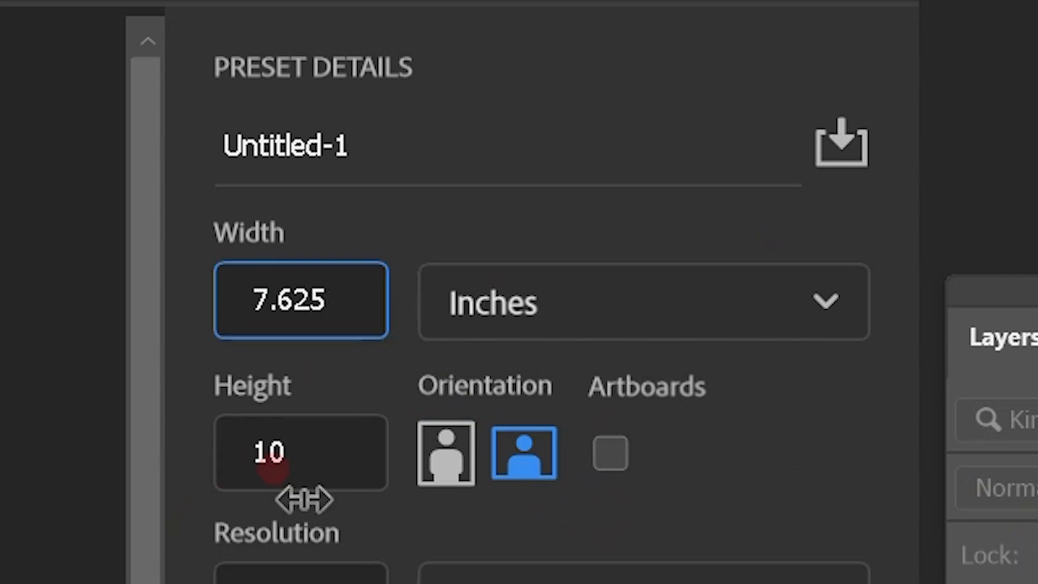
{"action": "left_click", "coordinate": [294, 452]}
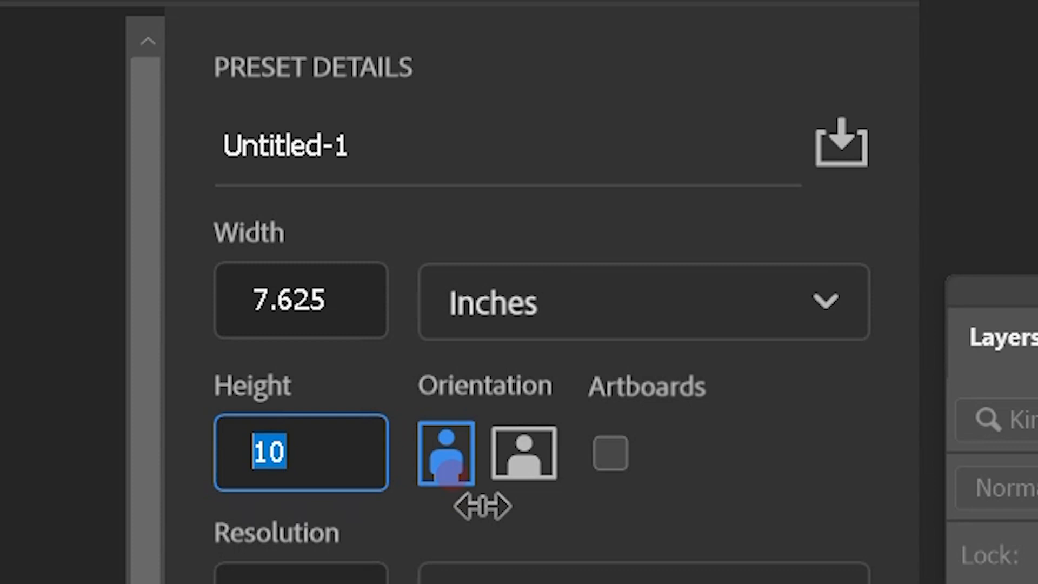
{"action": "type", "text": "4.53"}
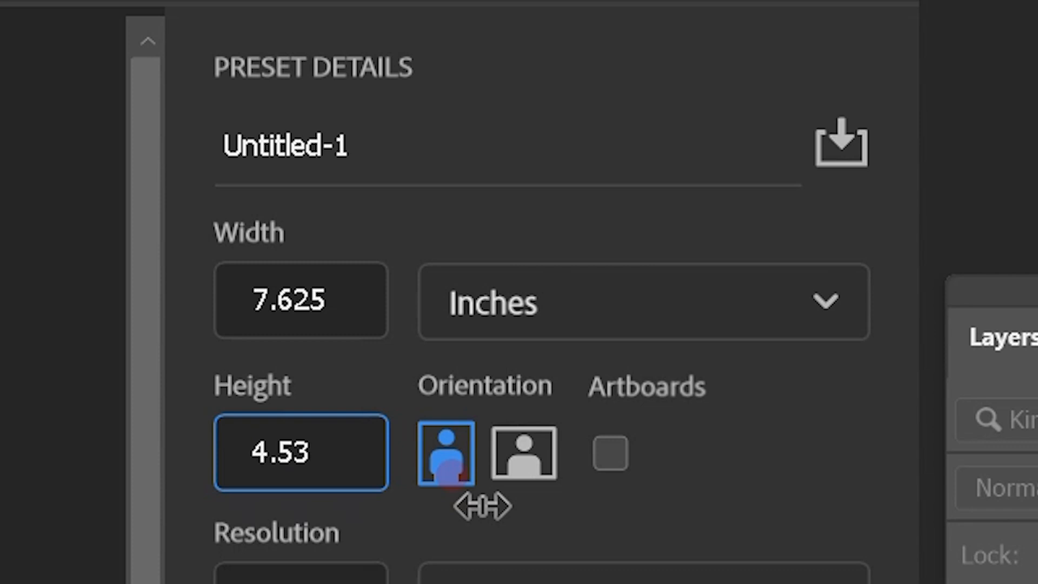
{"action": "key", "text": "Tab"}
{"action": "key", "text": "Tab"}
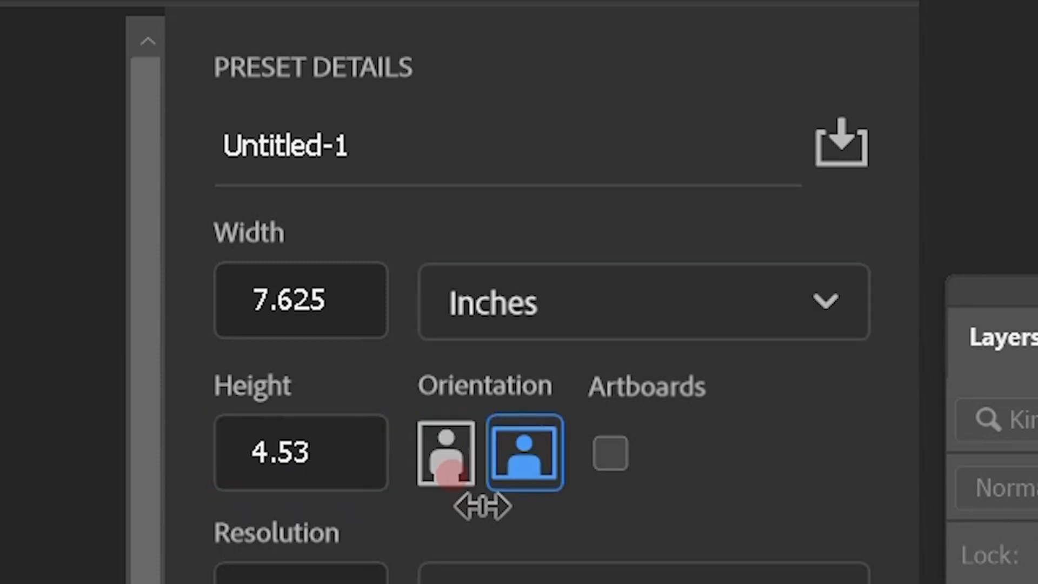
{"action": "key", "text": "Tab"}
{"action": "key", "text": "Tab"}
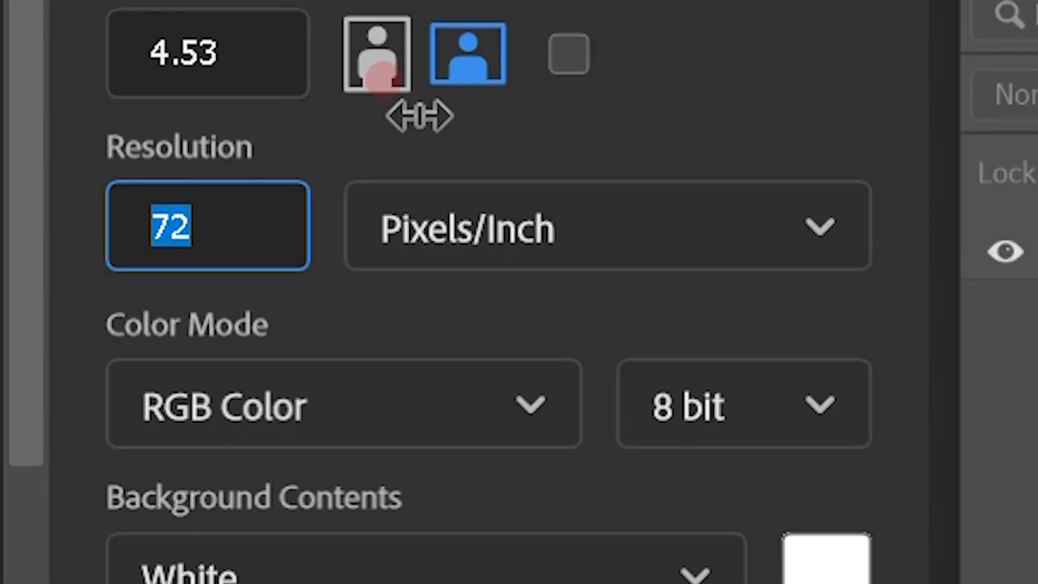
{"action": "type", "text": "96"}
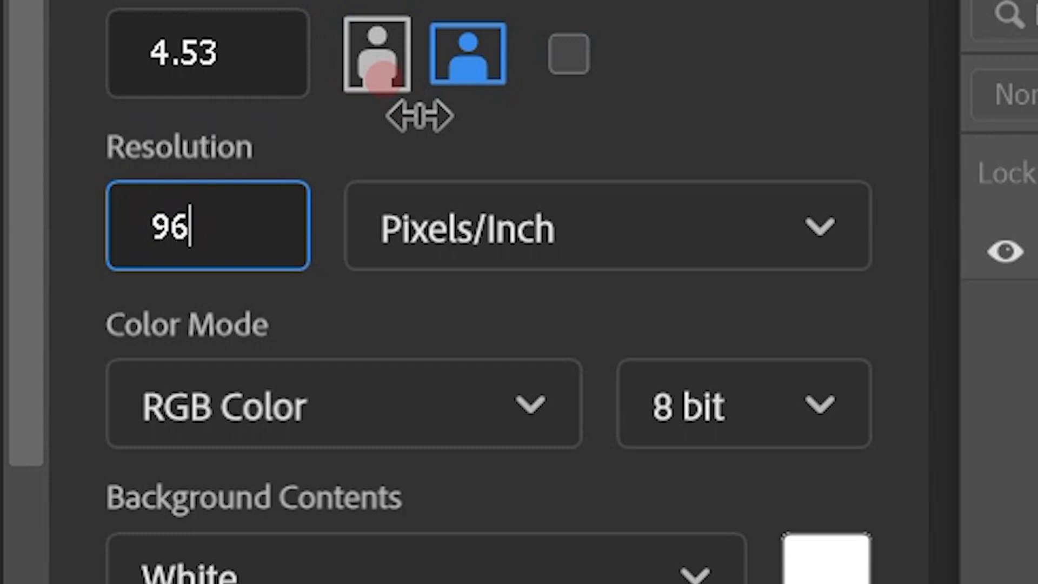
{"action": "key", "text": "BackSpace"}
{"action": "key", "text": "BackSpace"}
{"action": "type", "text": "19"}
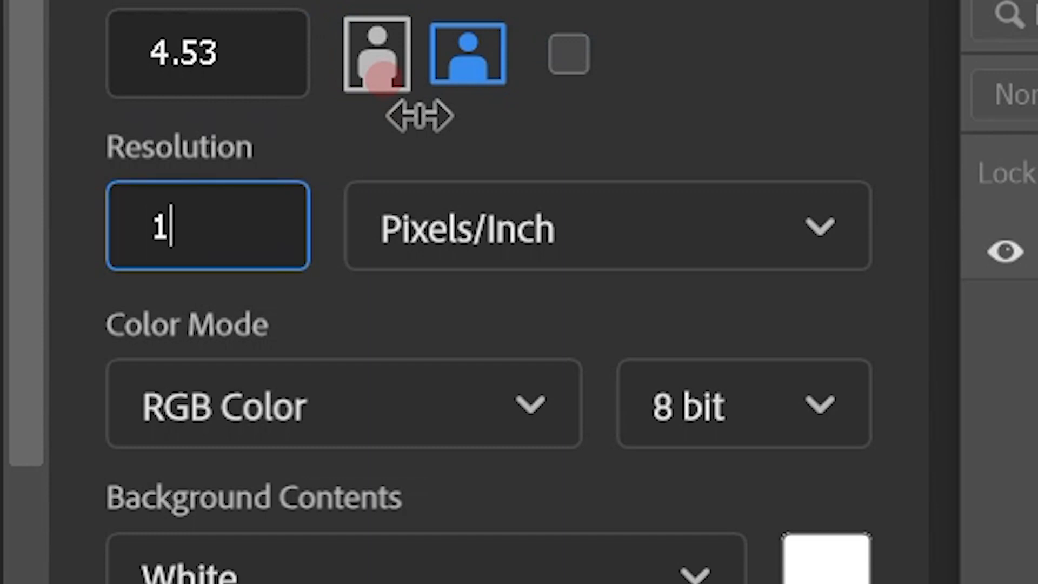
{"action": "type", "text": "2"}
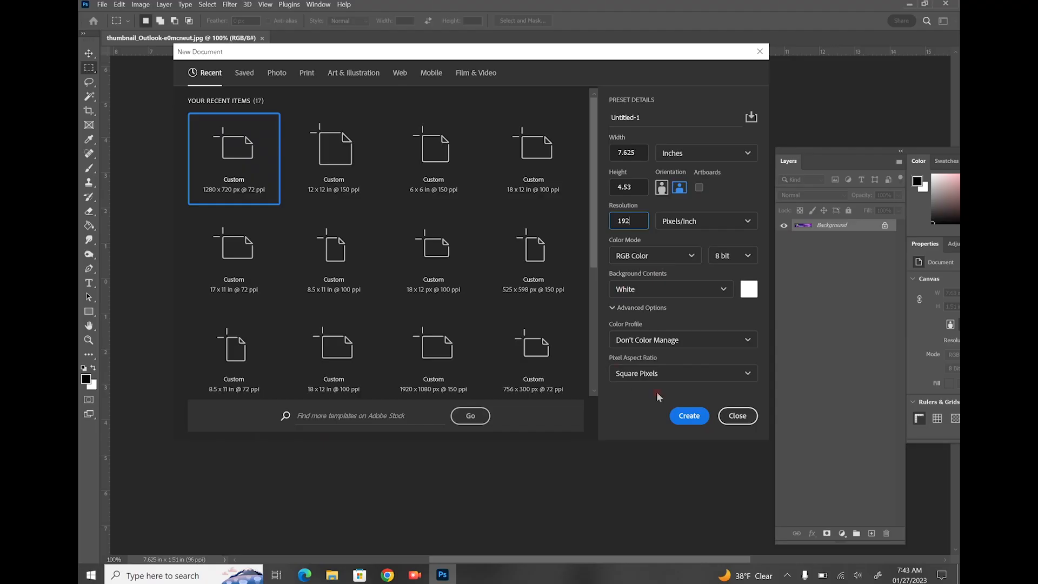
{"action": "left_click", "coordinate": [688, 422]}
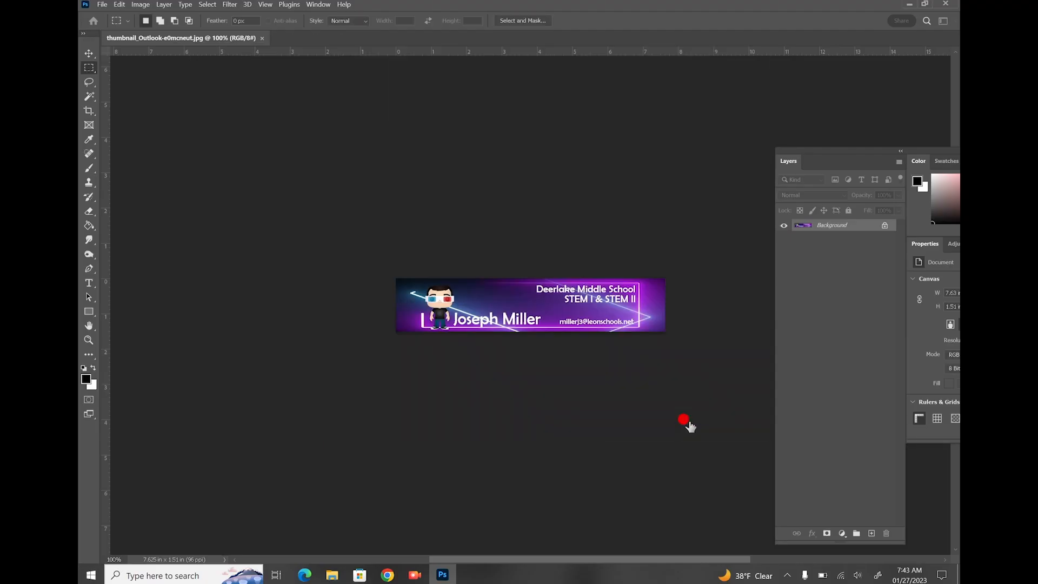
Move the Layers panel aside and place horizontal guides at about 1.5 and 3 inches
{"action": "left_click_drag", "start_coordinate": [857, 148], "coordinate": [899, 119]}
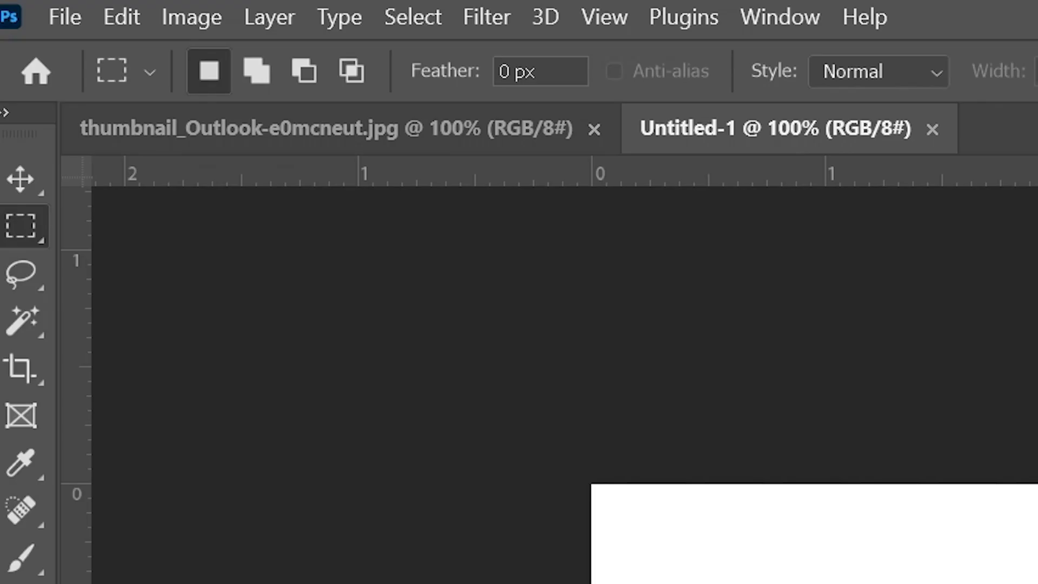
{"action": "left_click_drag", "start_coordinate": [478, 52], "coordinate": [472, 252]}
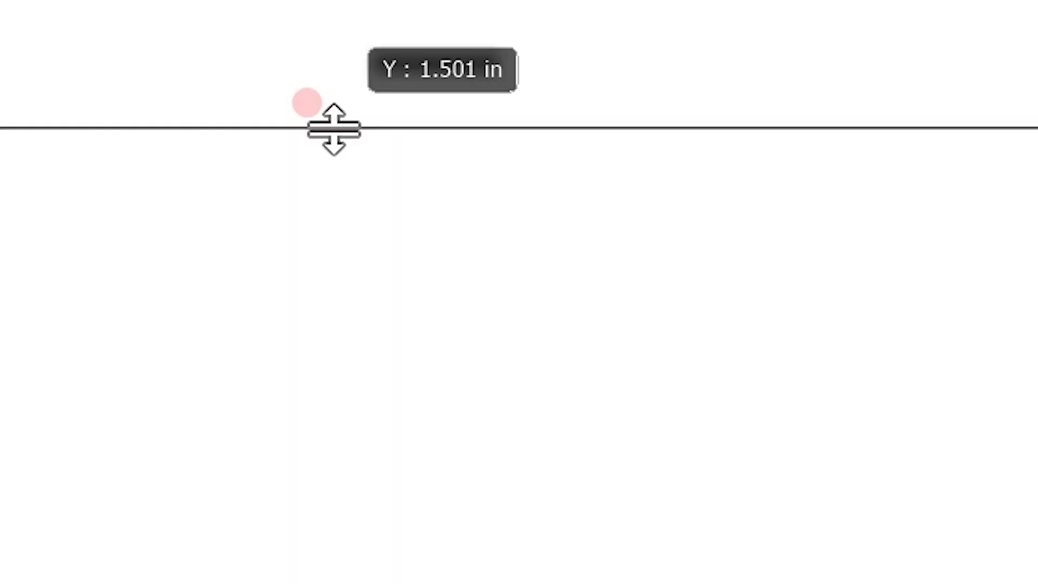
{"action": "left_click_drag", "start_coordinate": [333, 129], "coordinate": [334, 130]}
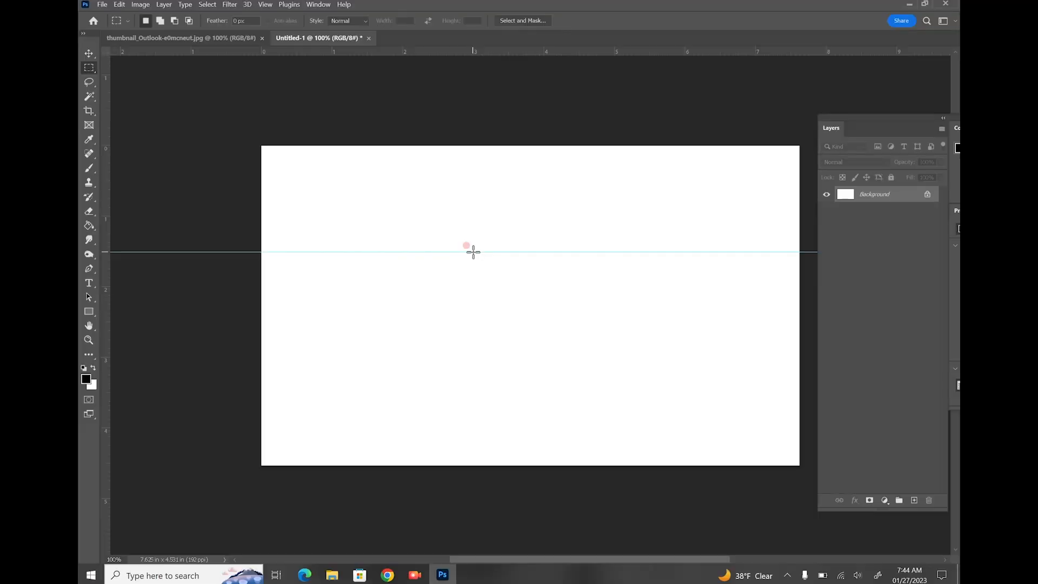
{"action": "left_click_drag", "start_coordinate": [421, 52], "coordinate": [400, 359]}
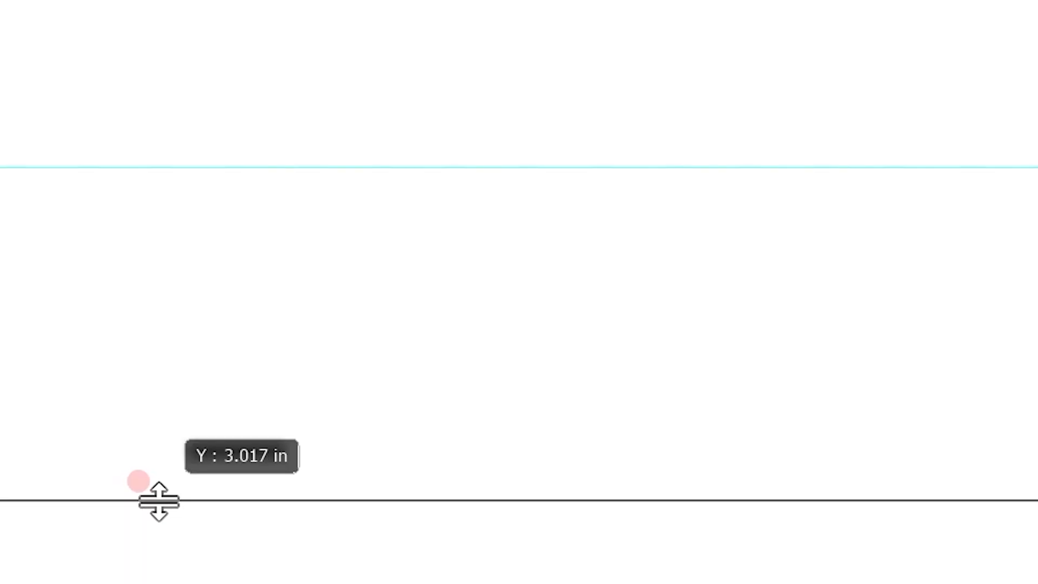
{"action": "left_click_drag", "start_coordinate": [158, 501], "coordinate": [158, 501]}
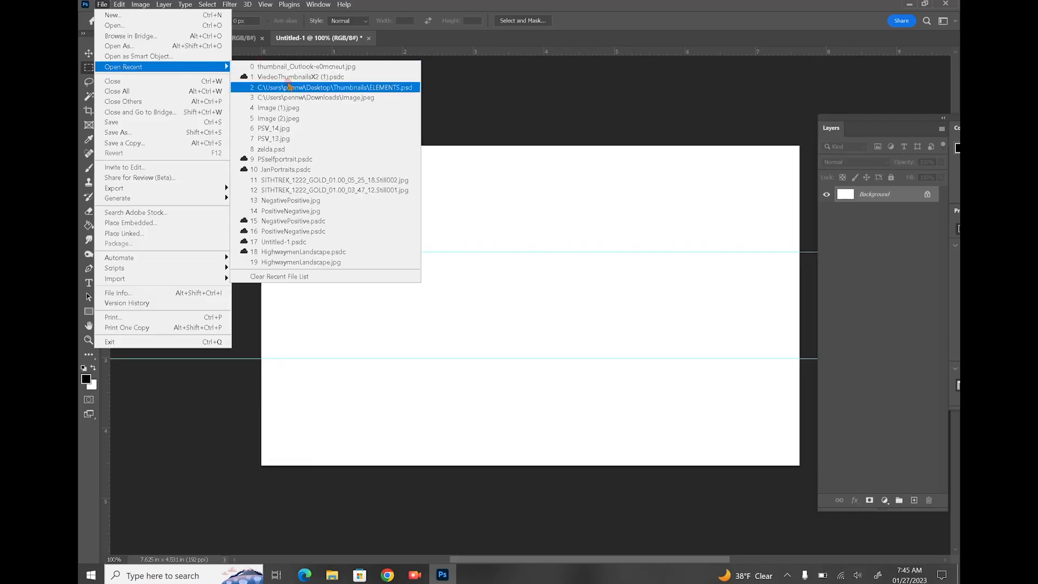
Drag the PSselfportrait layer into Untitled-1 and close the source document
{"action": "left_click", "coordinate": [287, 159]}
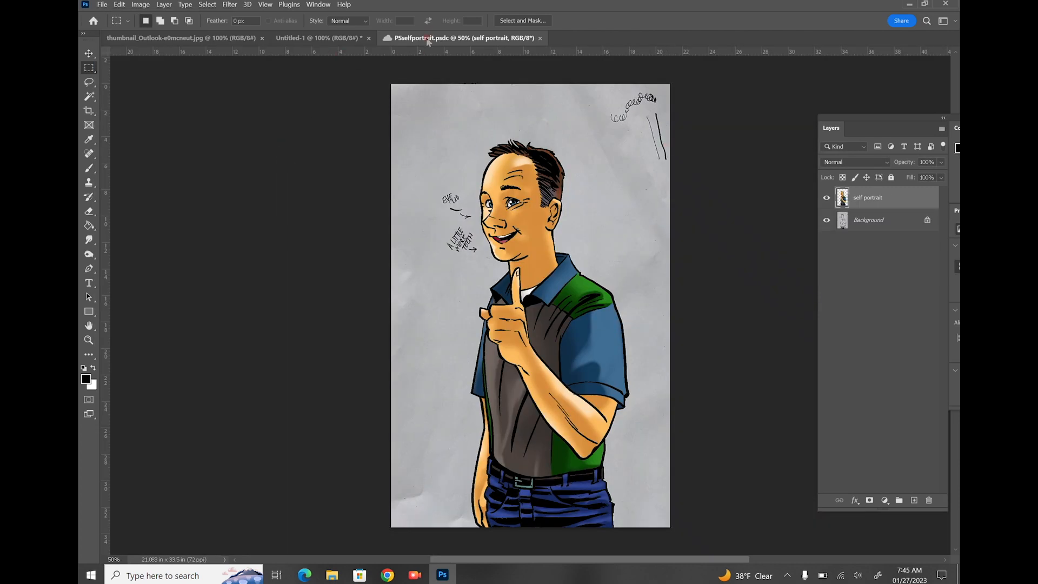
{"action": "left_click_drag", "start_coordinate": [427, 41], "coordinate": [486, 113]}
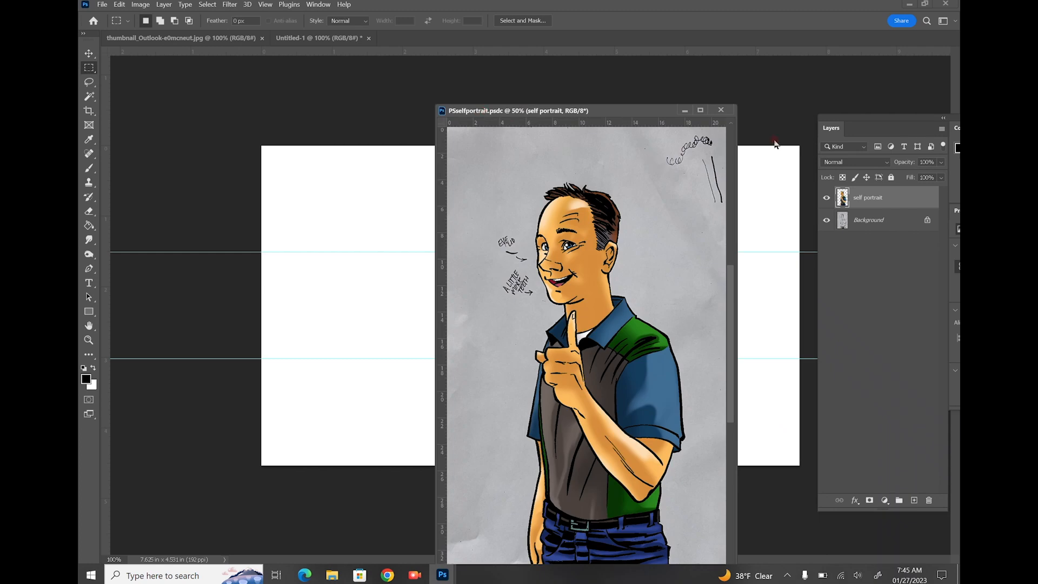
{"action": "left_click", "coordinate": [89, 53]}
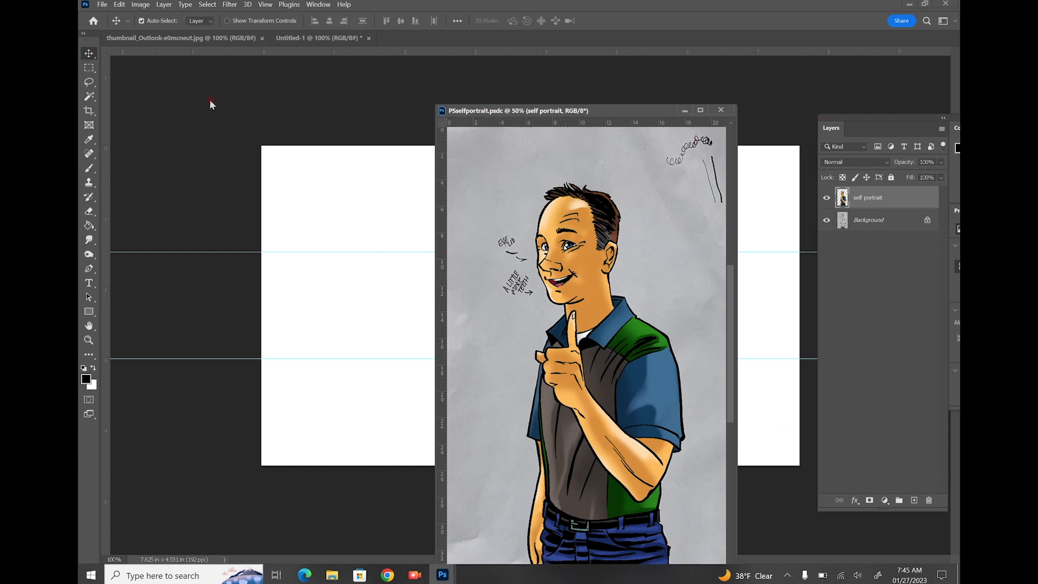
{"action": "left_click_drag", "start_coordinate": [524, 245], "coordinate": [414, 270]}
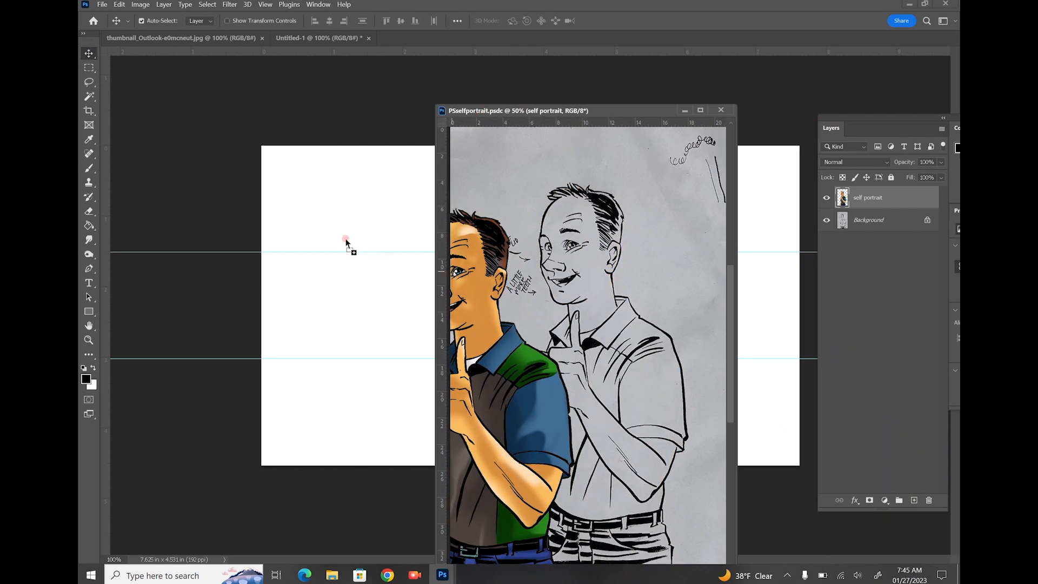
{"action": "left_click_drag", "start_coordinate": [346, 244], "coordinate": [348, 243]}
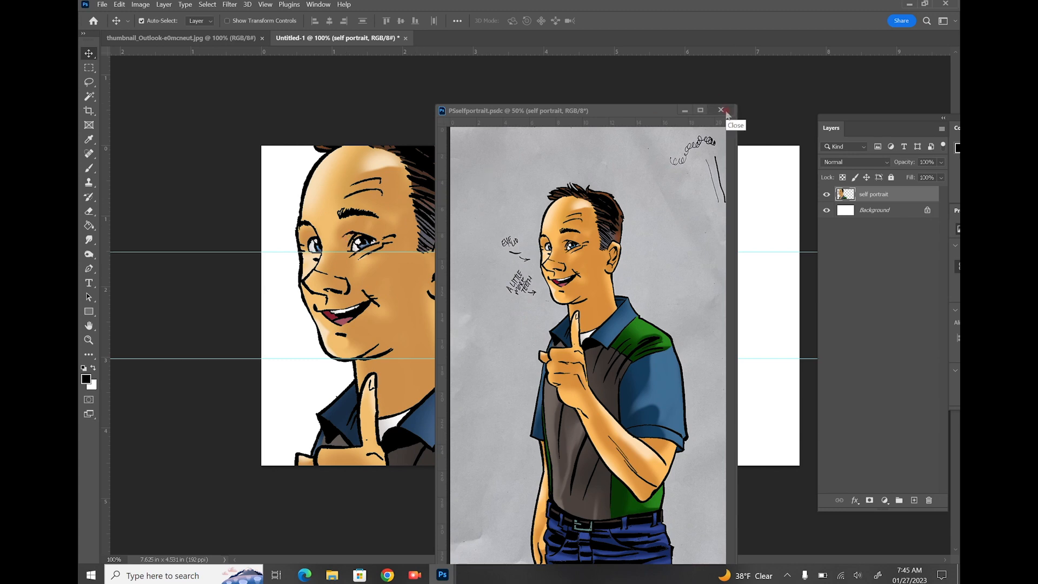
{"action": "left_click", "coordinate": [721, 111]}
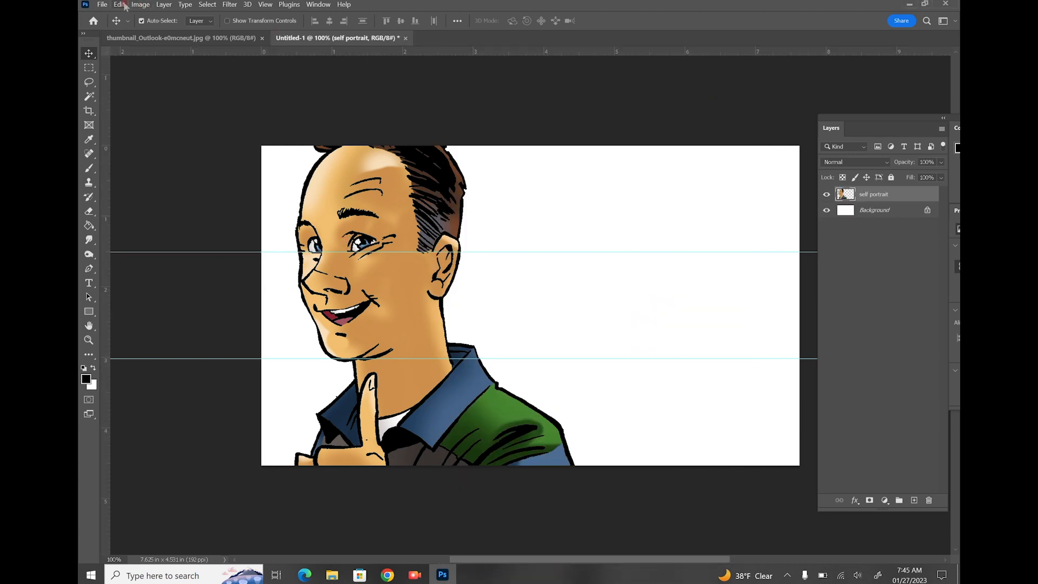
Scale the portrait to about 37% into the top band's left side, then duplicate its layer
{"action": "left_click", "coordinate": [121, 4]}
{"action": "mouse_move", "coordinate": [160, 246]}
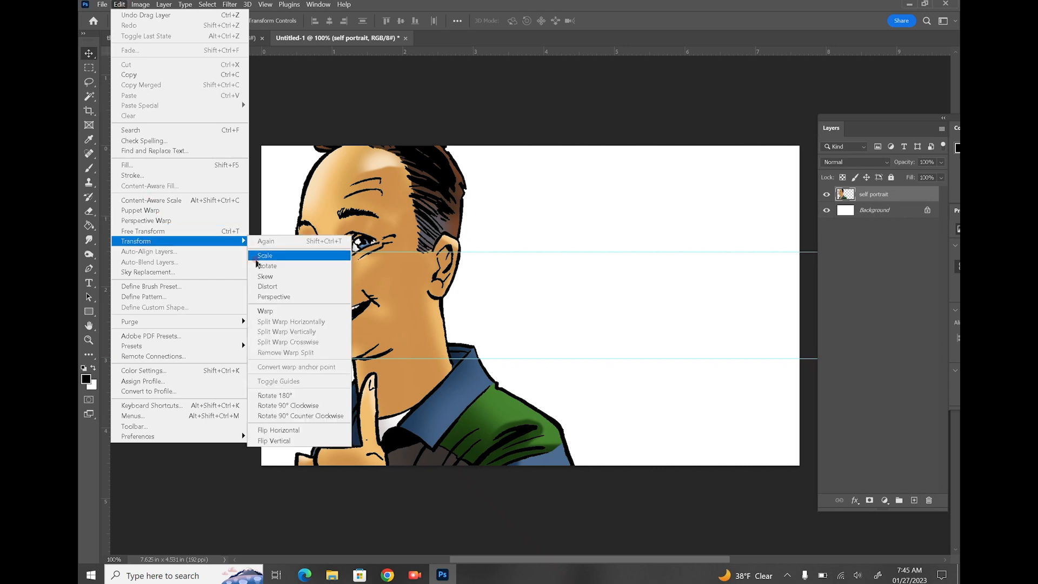
{"action": "left_click", "coordinate": [266, 254]}
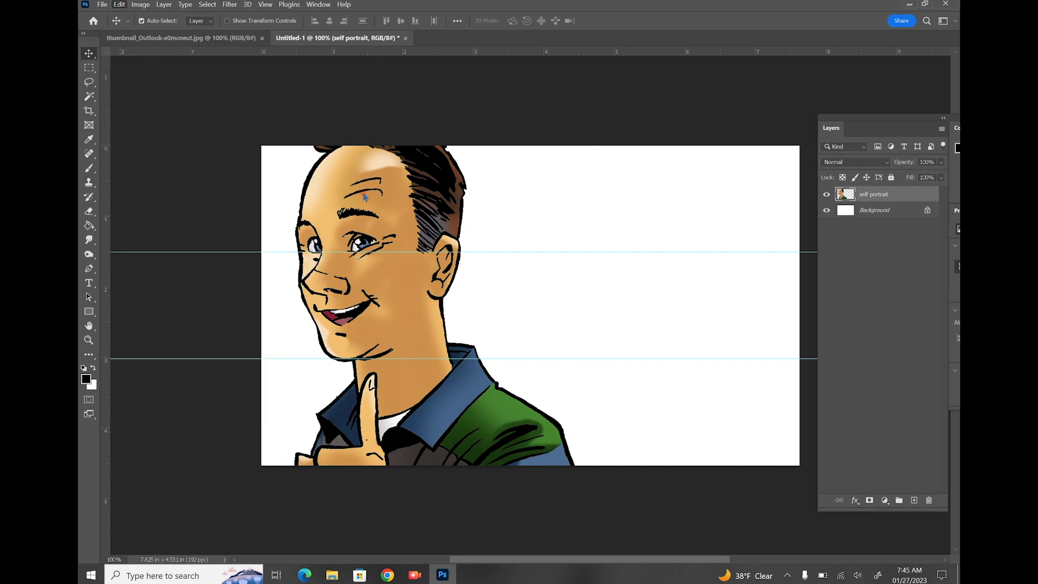
{"action": "left_click_drag", "start_coordinate": [363, 194], "coordinate": [448, 234]}
{"action": "left_click_drag", "start_coordinate": [342, 153], "coordinate": [479, 443]}
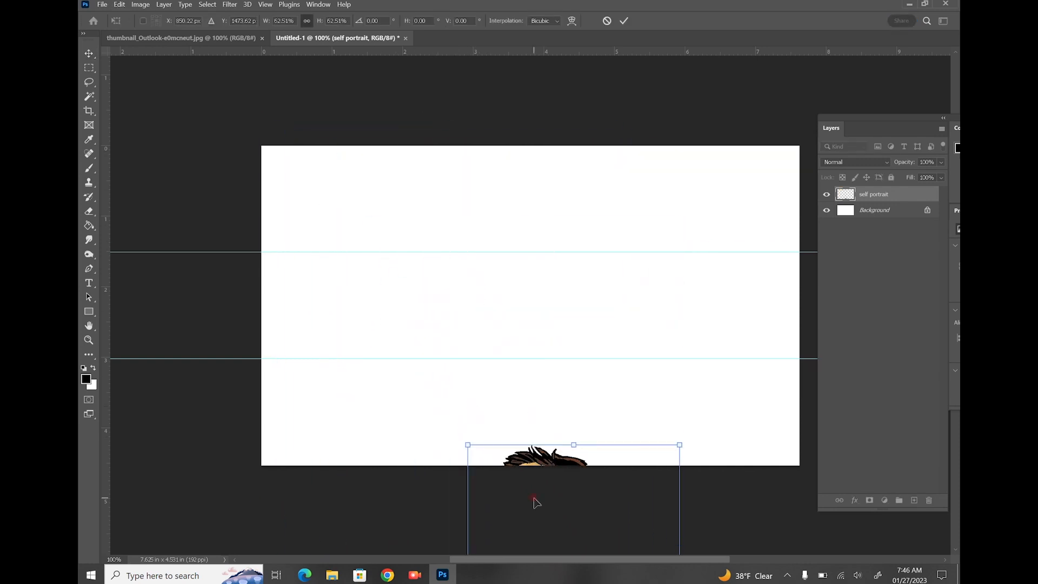
{"action": "left_click_drag", "start_coordinate": [536, 502], "coordinate": [412, 242]}
{"action": "left_click_drag", "start_coordinate": [554, 185], "coordinate": [422, 366]}
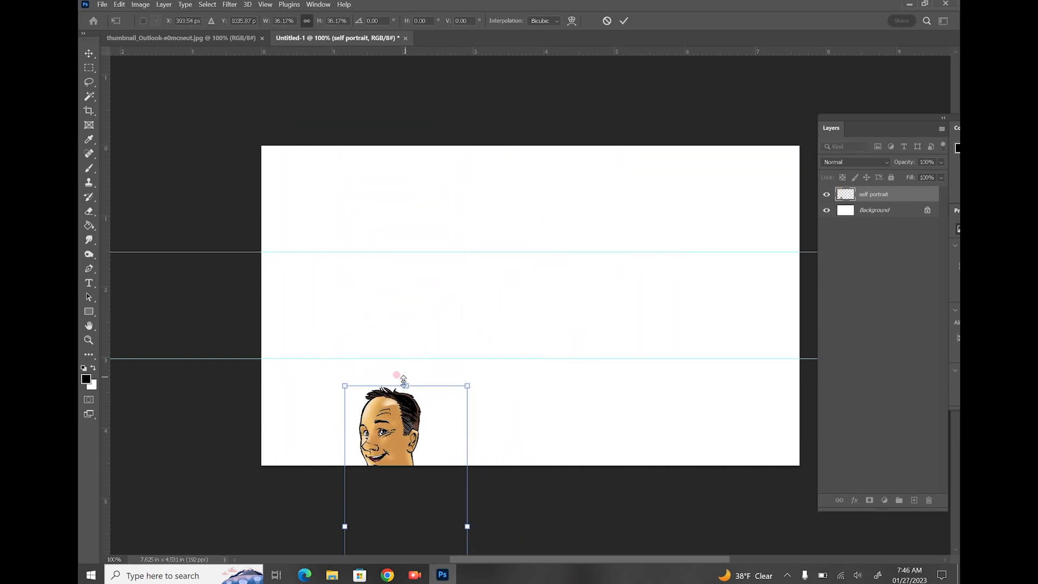
{"action": "left_click_drag", "start_coordinate": [399, 431], "coordinate": [364, 219]}
{"action": "left_click_drag", "start_coordinate": [431, 174], "coordinate": [359, 335]}
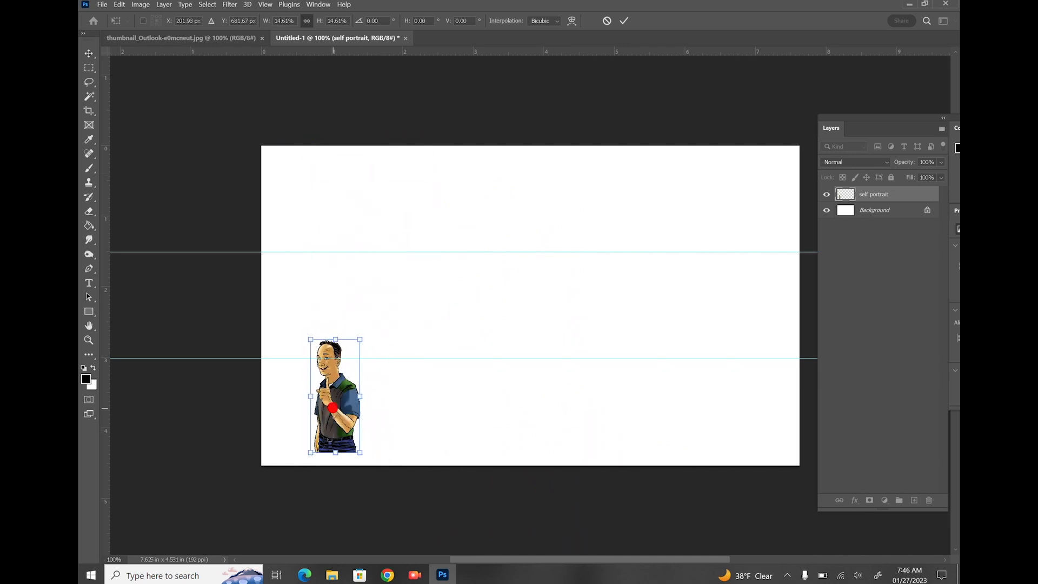
{"action": "left_click_drag", "start_coordinate": [332, 392], "coordinate": [333, 195]}
{"action": "left_click_drag", "start_coordinate": [359, 140], "coordinate": [365, 153]}
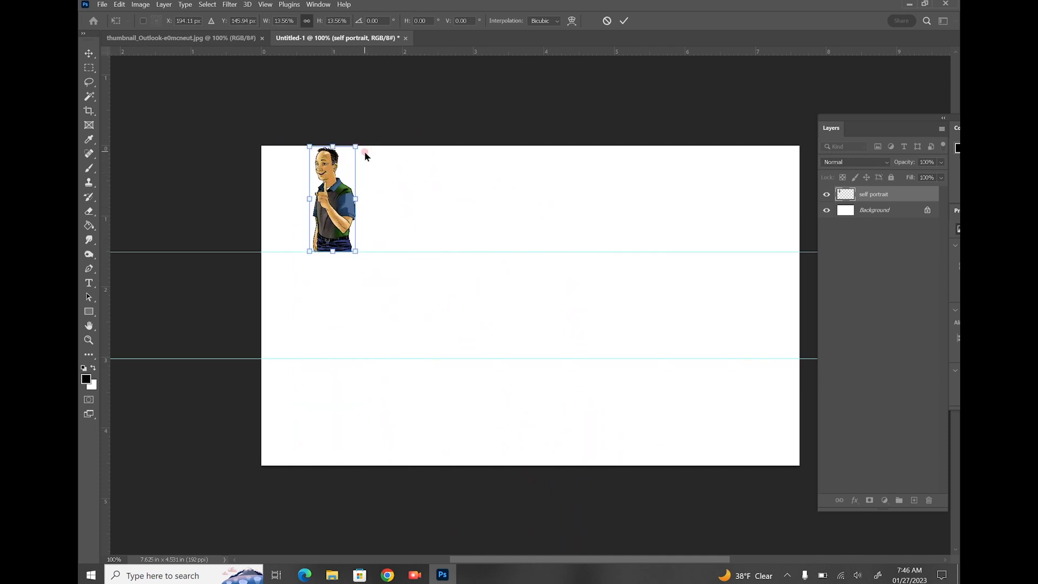
{"action": "key", "text": "Return"}
{"action": "left_click_drag", "start_coordinate": [888, 194], "coordinate": [913, 500]}
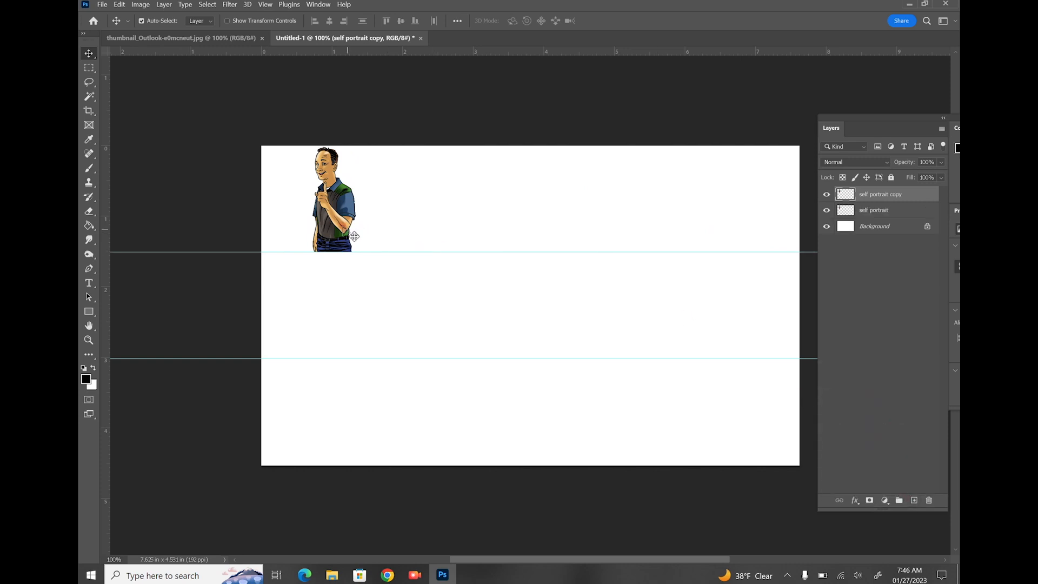
Place portrait copies in the middle and bottom bands, one per band
{"action": "left_click_drag", "start_coordinate": [336, 230], "coordinate": [336, 335]}
{"action": "key", "text": "Down"}
{"action": "key", "text": "Down"}
{"action": "key", "text": "Down"}
{"action": "key", "text": "Down"}
{"action": "key", "text": "Down"}
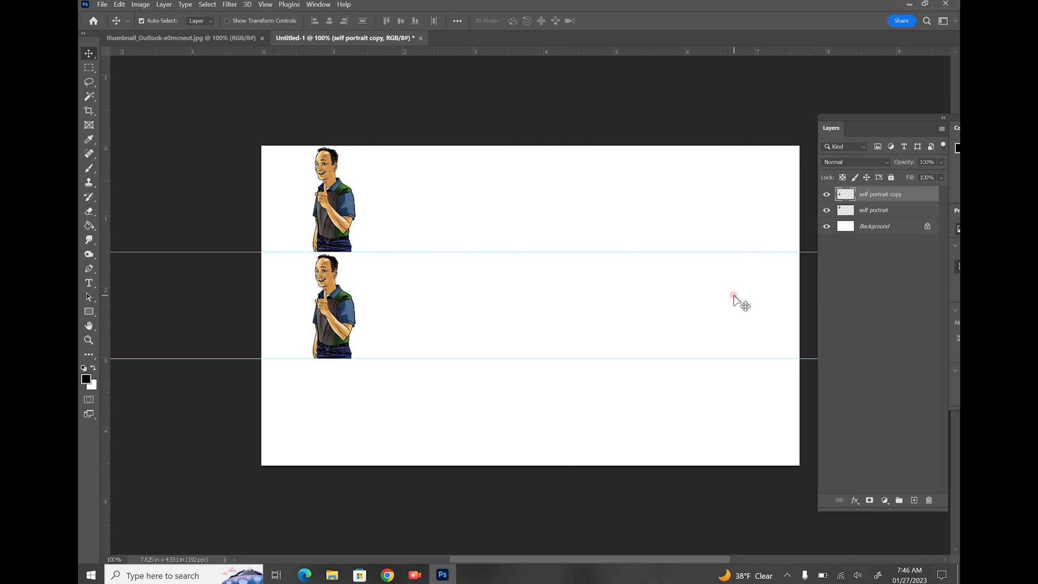
{"action": "left_click_drag", "start_coordinate": [891, 199], "coordinate": [914, 500]}
{"action": "left_click_drag", "start_coordinate": [336, 338], "coordinate": [336, 444]}
Close the Outlook thumbnail document
{"action": "key", "text": "m"}
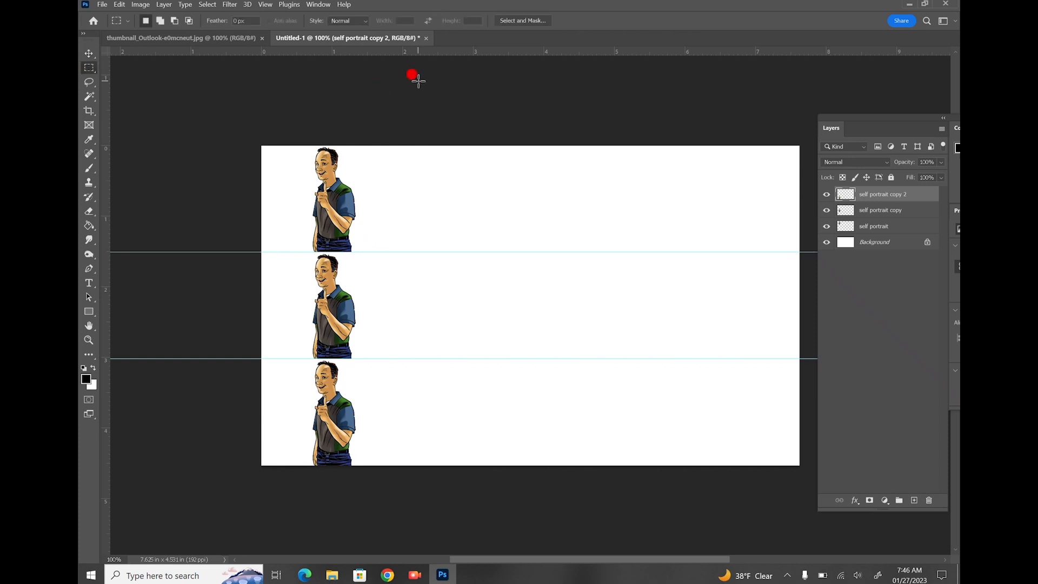
{"action": "left_click", "coordinate": [261, 38]}
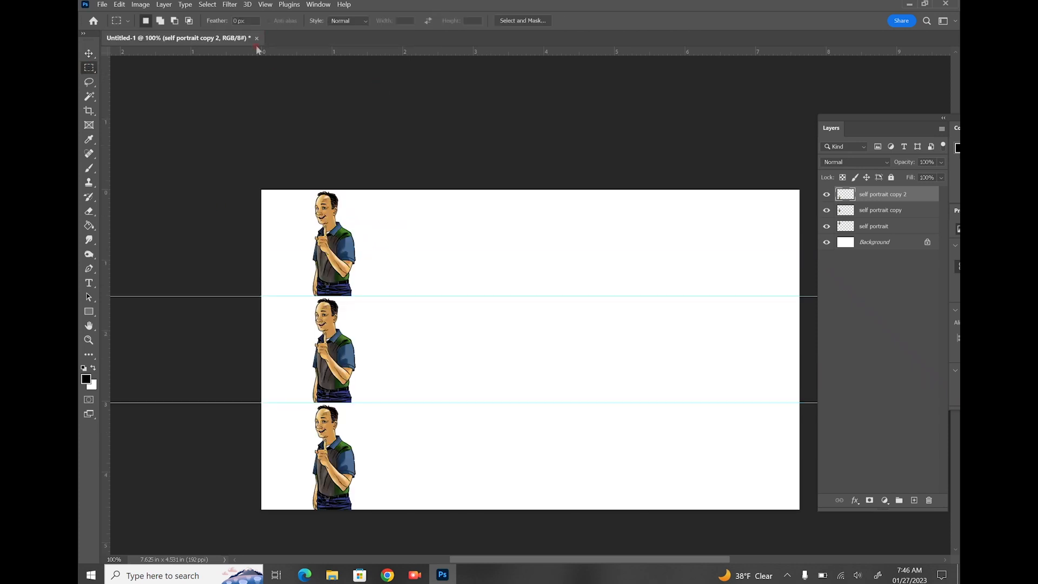
{"action": "left_click", "coordinate": [101, 4]}
Save the document to Creative Cloud as emailSIGS
{"action": "left_click", "coordinate": [107, 126]}
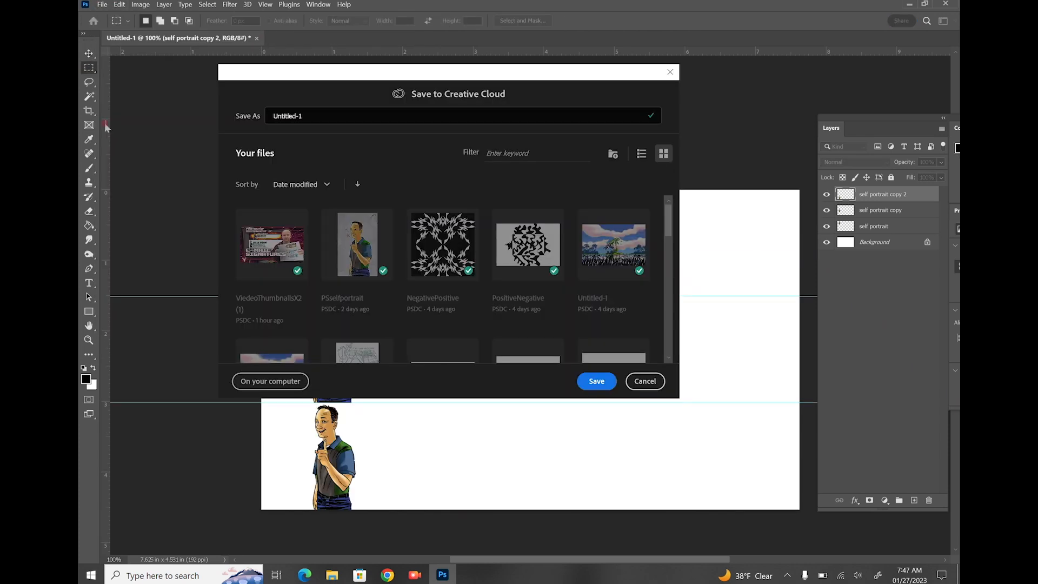
{"action": "left_click", "coordinate": [318, 114]}
{"action": "key", "text": "ctrl+a"}
{"action": "key", "text": "BackSpace"}
{"action": "type", "text": "emani"}
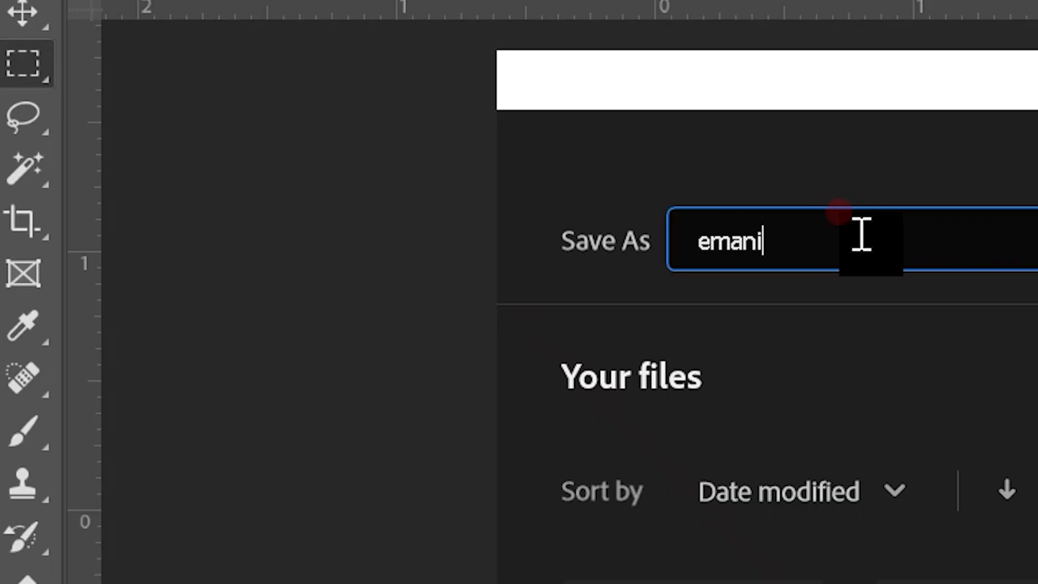
{"action": "key", "text": "BackSpace"}
{"action": "key", "text": "BackSpace"}
{"action": "type", "text": "ilSIGS"}
{"action": "key", "text": "Return"}
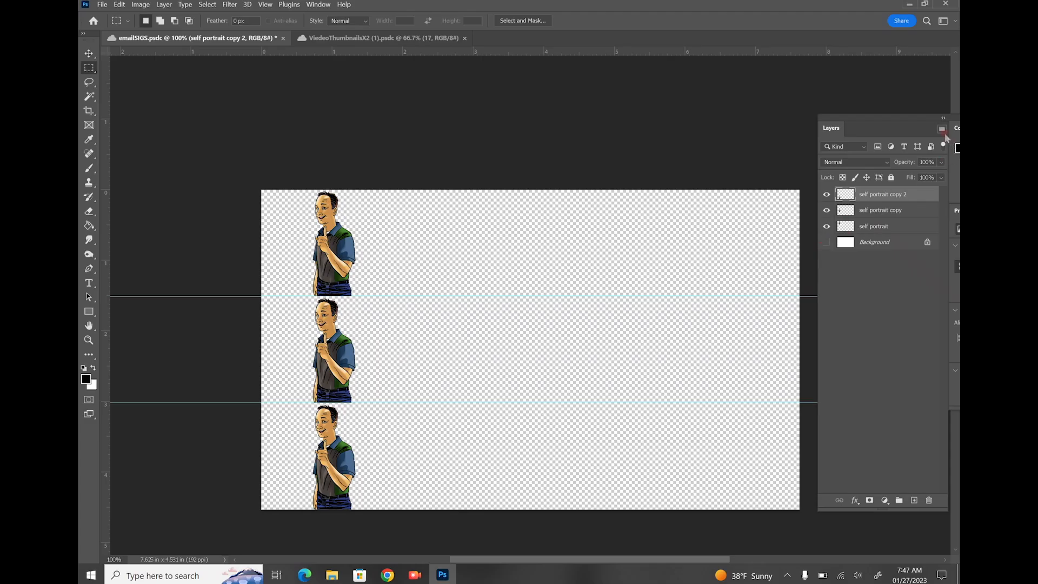
Merge the visible portrait layers and put an empty Layer 1 beneath them
{"action": "left_click", "coordinate": [943, 130]}
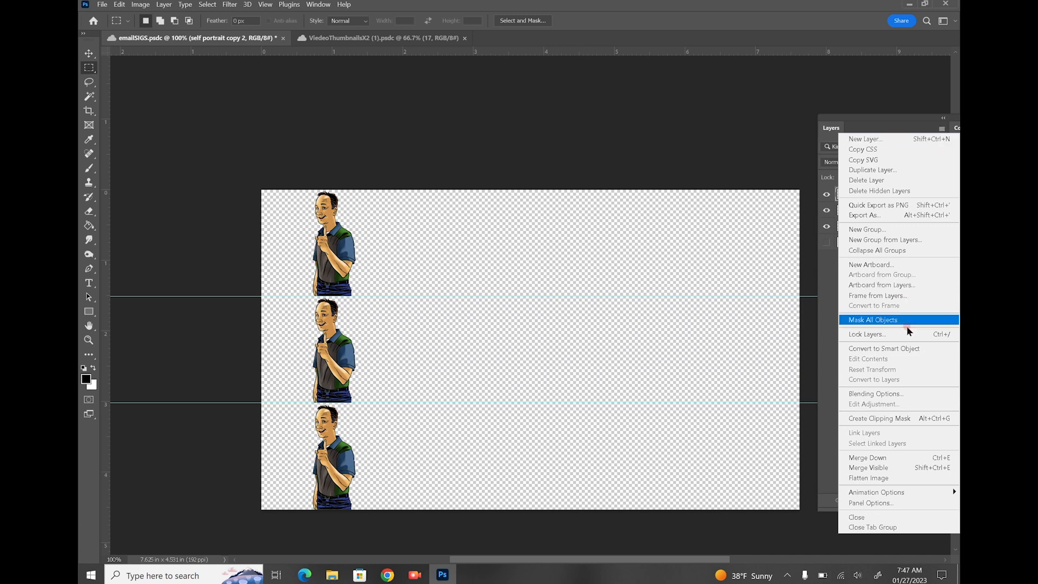
{"action": "left_click", "coordinate": [877, 468]}
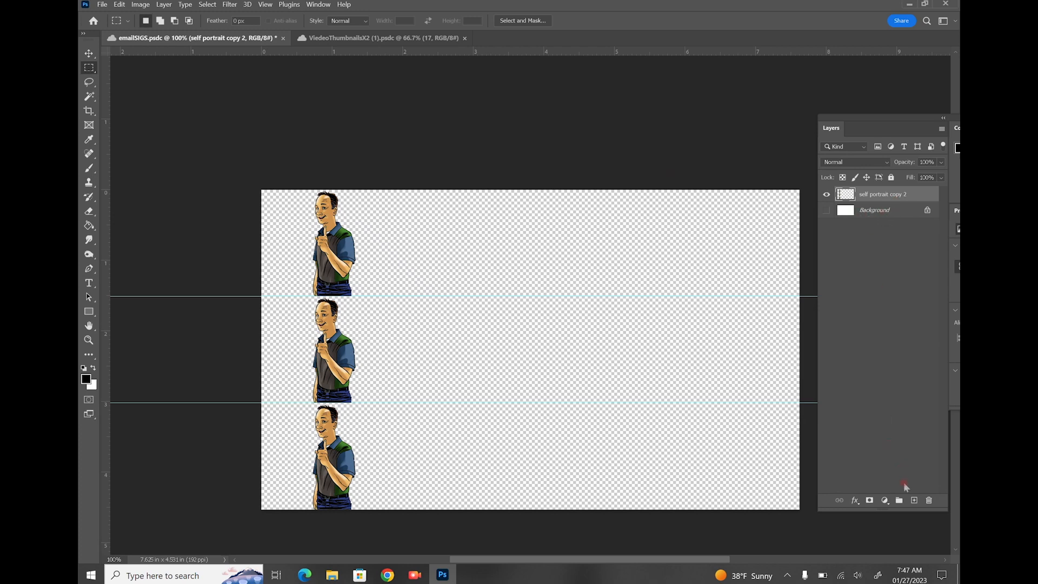
{"action": "left_click", "coordinate": [913, 500]}
{"action": "left_click", "coordinate": [914, 500]}
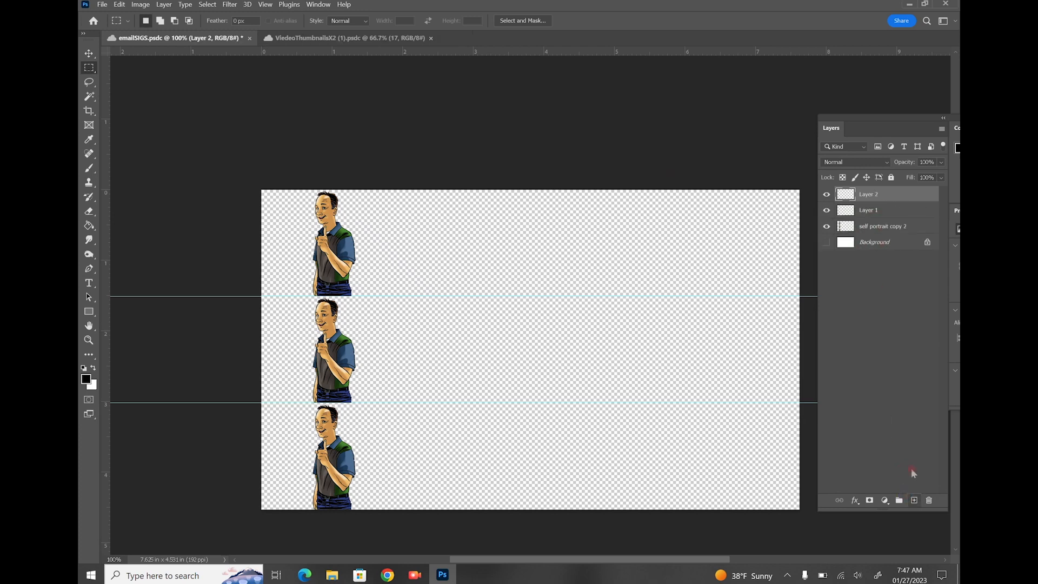
{"action": "left_click_drag", "start_coordinate": [891, 204], "coordinate": [900, 374]}
{"action": "left_click_drag", "start_coordinate": [888, 199], "coordinate": [928, 364]}
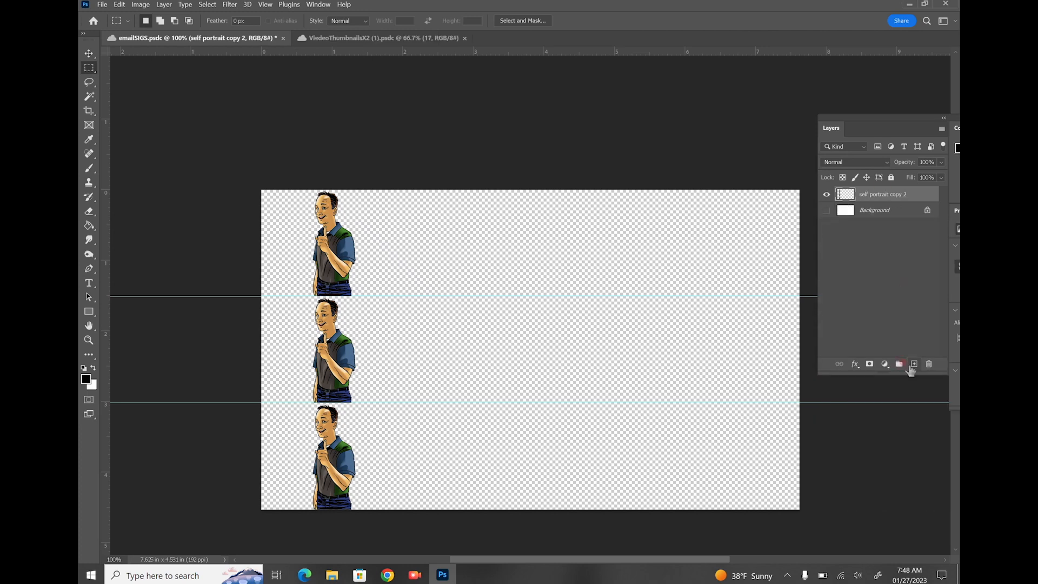
{"action": "left_click", "coordinate": [913, 365]}
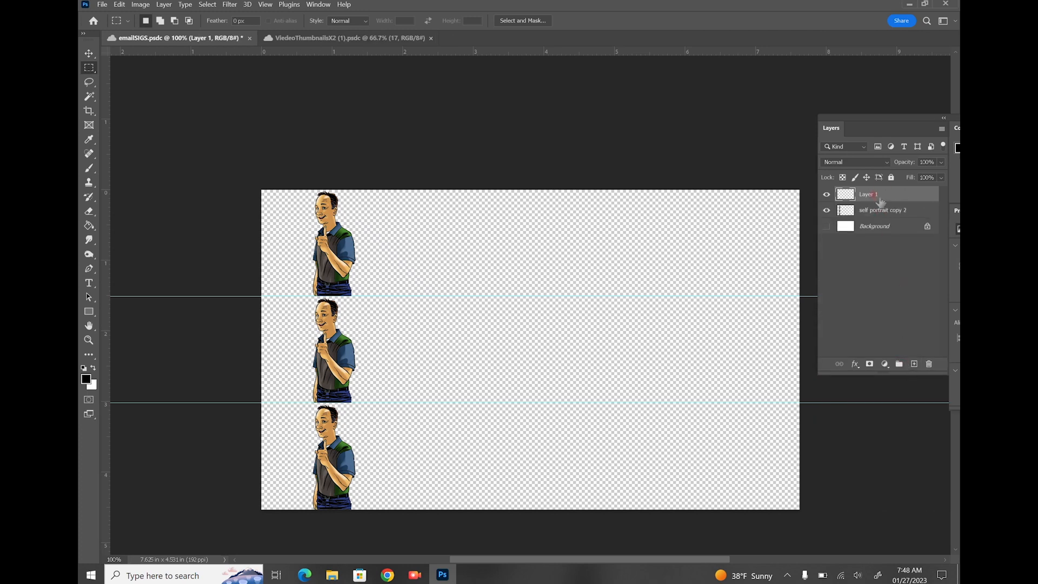
{"action": "left_click_drag", "start_coordinate": [878, 199], "coordinate": [877, 217]}
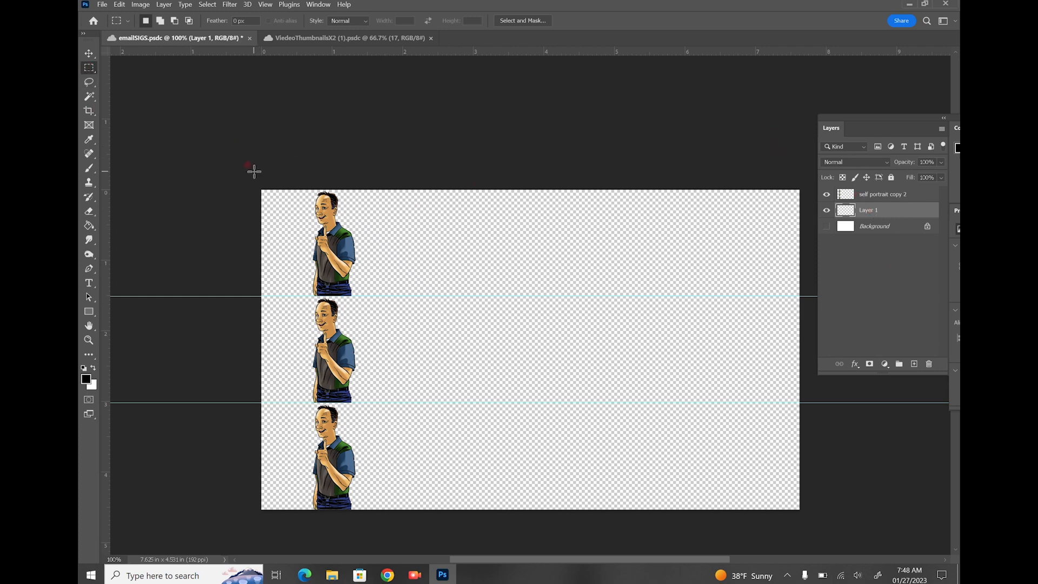
{"action": "mouse_move", "coordinate": [262, 189]}
{"action": "left_mouse_down"}
{"action": "mouse_move", "coordinate": [399, 236]}
{"action": "mouse_move", "coordinate": [800, 296]}
{"action": "left_mouse_up"}
Fill the selected top band with black and add a new empty layer for the sun
{"action": "key", "text": "g"}
{"action": "left_click", "coordinate": [450, 222]}
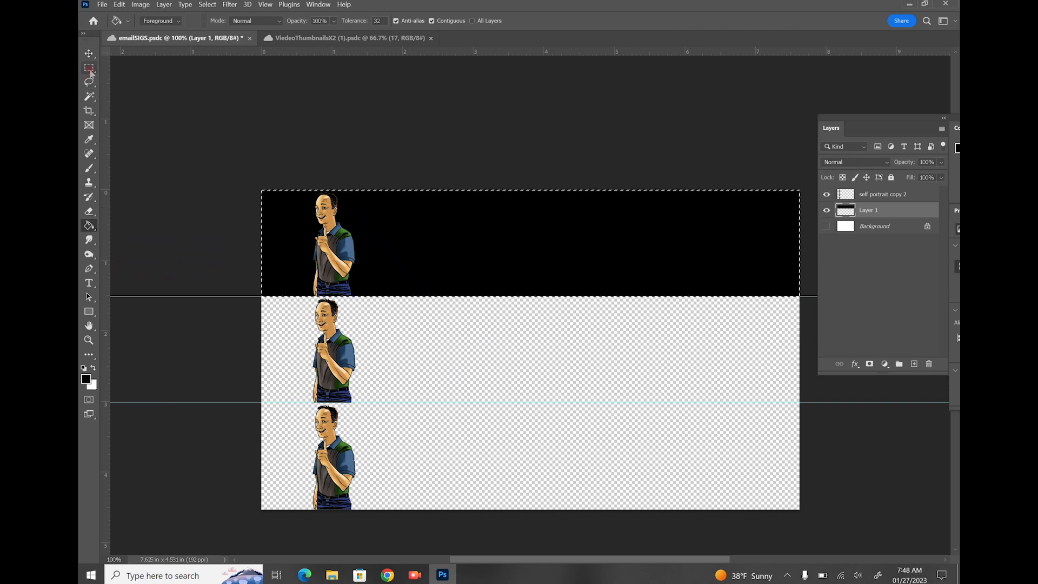
{"action": "left_click", "coordinate": [90, 67]}
{"action": "left_click", "coordinate": [371, 125]}
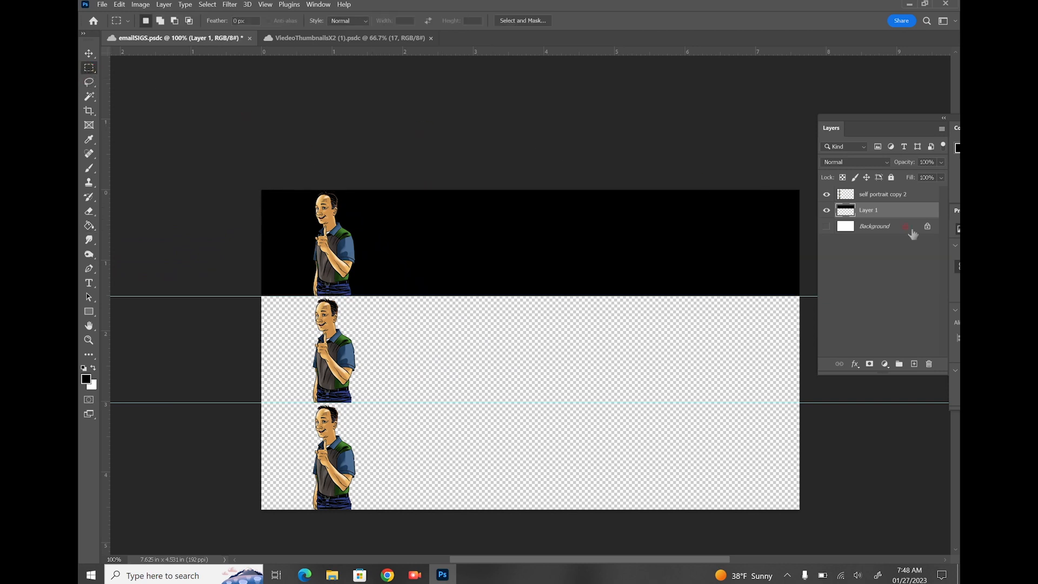
{"action": "left_click", "coordinate": [915, 363]}
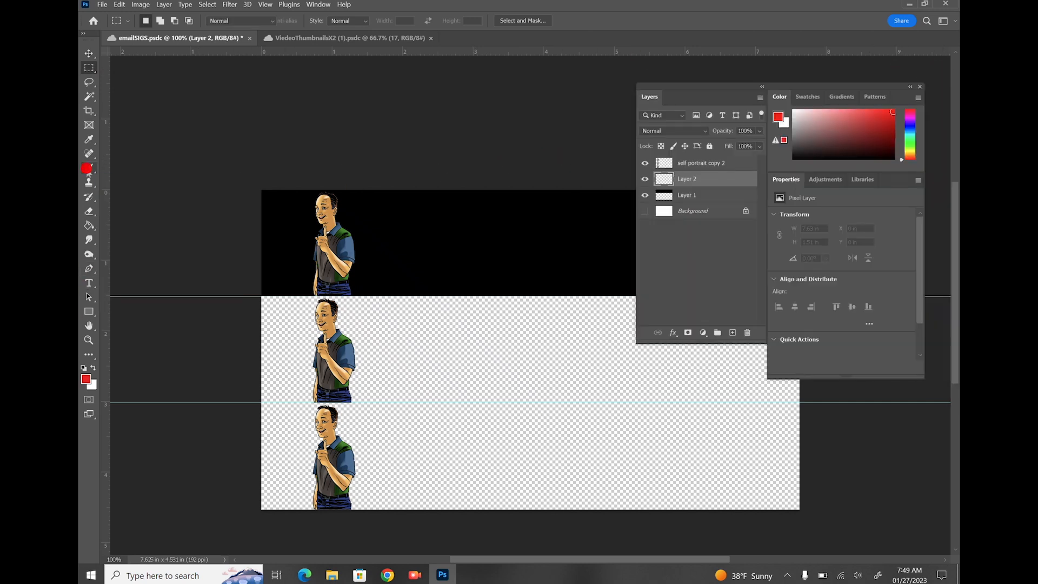
Paint a red disc about 400 px with a hard round brush, then an orange disc inside
{"action": "right_click", "coordinate": [89, 168]}
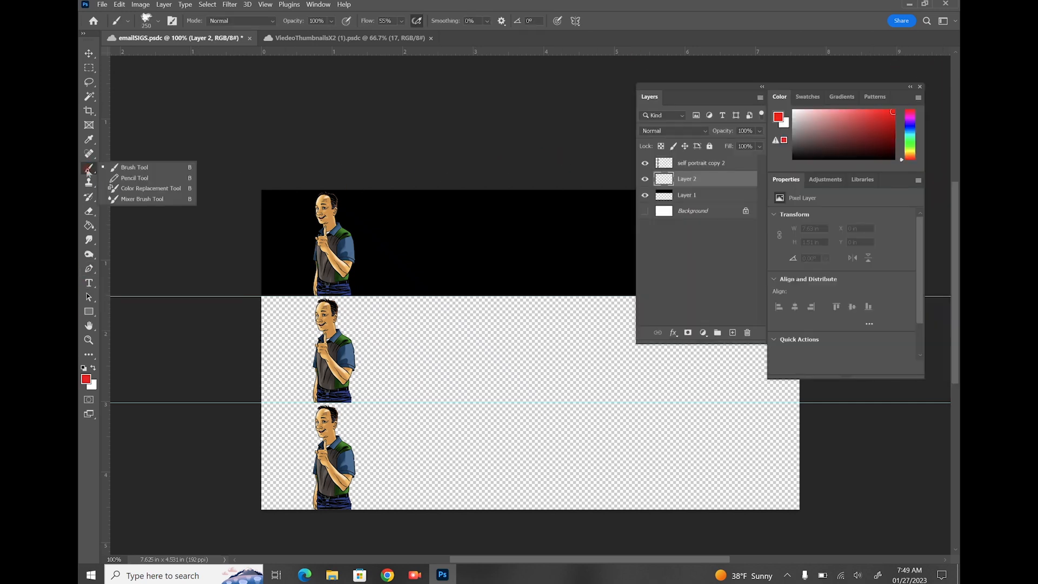
{"action": "left_click", "coordinate": [130, 167]}
{"action": "left_click", "coordinate": [147, 21]}
{"action": "left_click", "coordinate": [101, 125]}
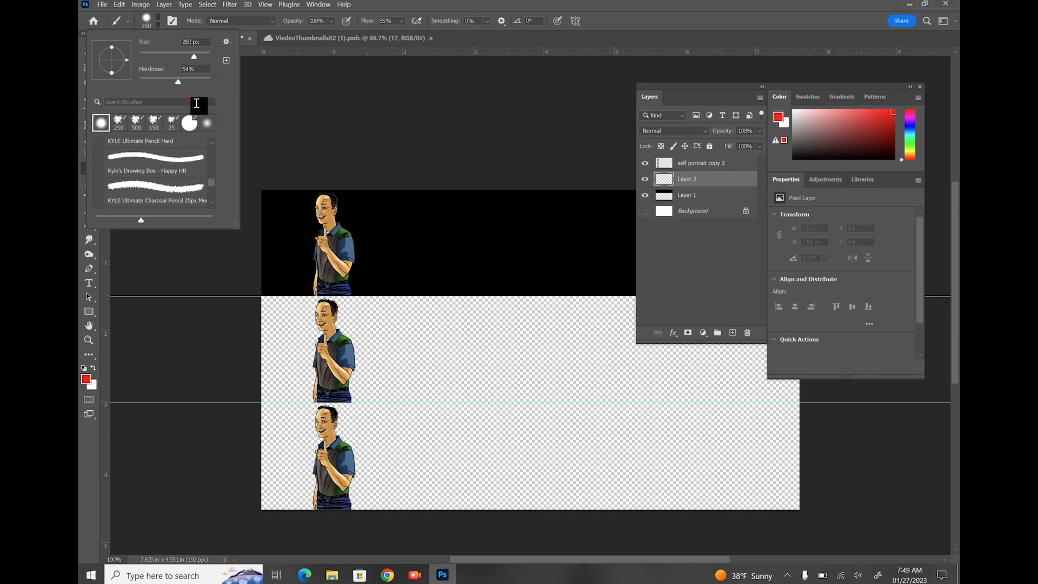
{"action": "left_click", "coordinate": [519, 347]}
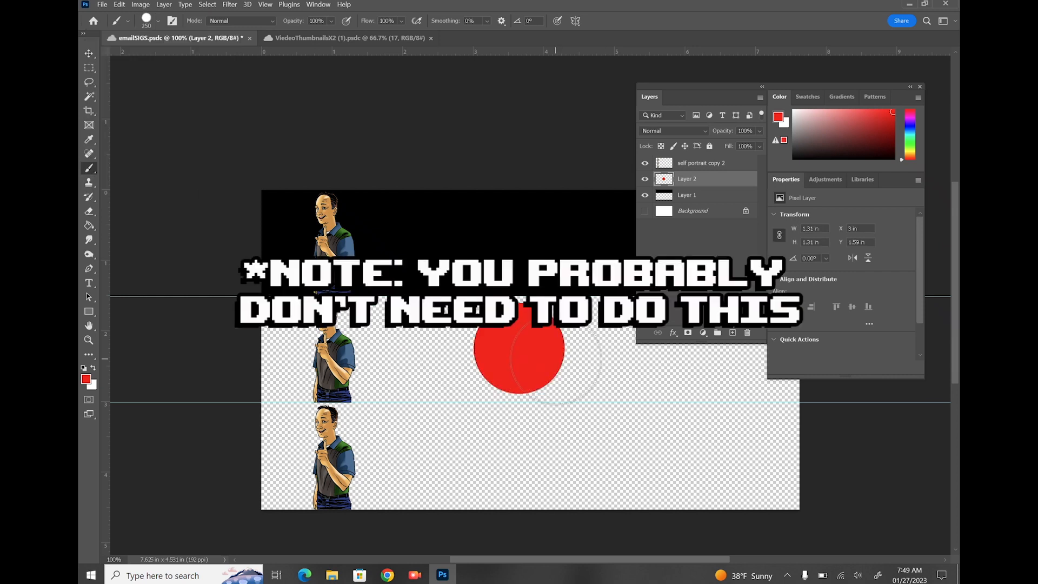
{"action": "key", "text": "bracketright"}
{"action": "key", "text": "bracketright"}
{"action": "key", "text": "bracketright"}
{"action": "key", "text": "bracketright"}
{"action": "key", "text": "bracketleft"}
{"action": "key", "text": "bracketleft"}
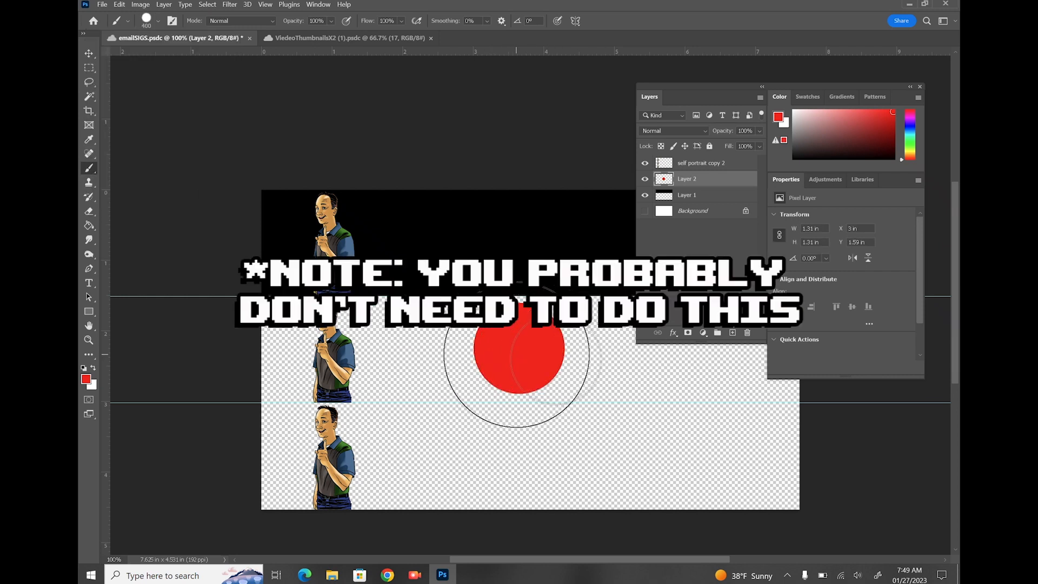
{"action": "left_click", "coordinate": [519, 352]}
{"action": "left_click", "coordinate": [910, 157]}
{"action": "key", "text": "bracketleft"}
{"action": "left_click", "coordinate": [519, 352]}
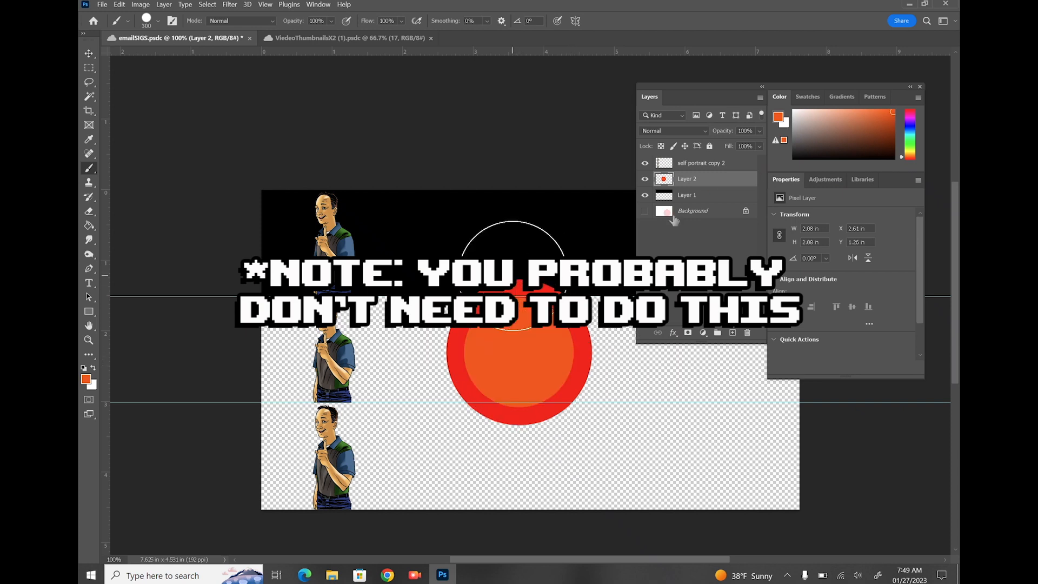
Soften the orange disc into a glow and dab a yellow-white centre
{"action": "left_click", "coordinate": [146, 19]}
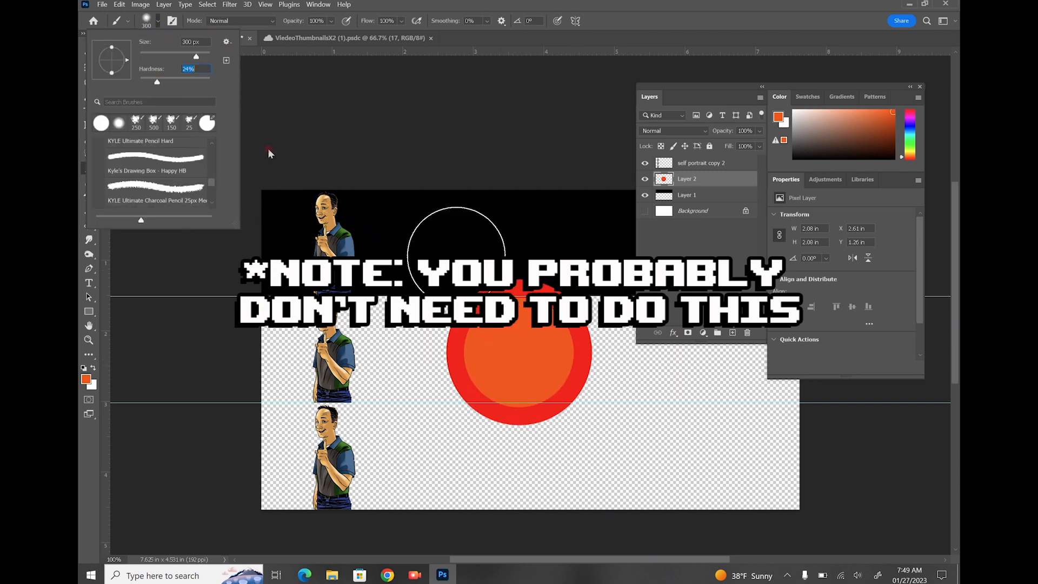
{"action": "left_click", "coordinate": [517, 353]}
{"action": "key", "text": "bracketright"}
{"action": "left_click", "coordinate": [516, 353]}
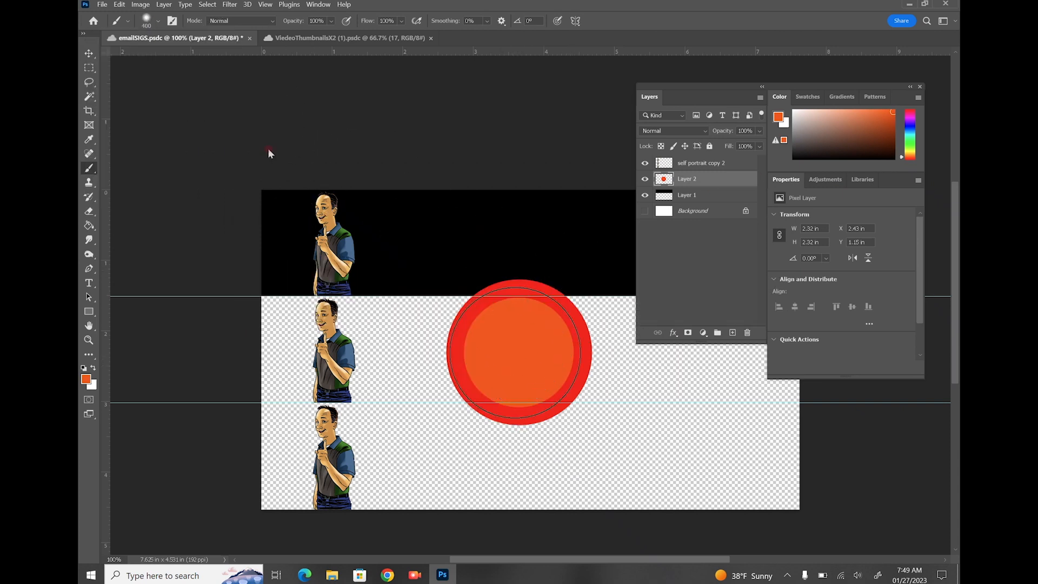
{"action": "left_click", "coordinate": [910, 151]}
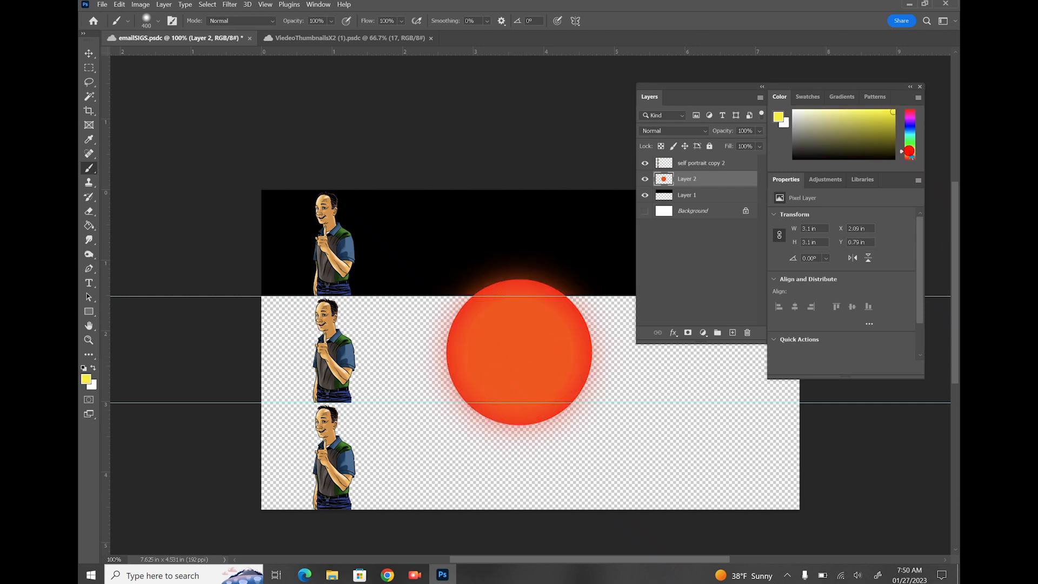
{"action": "left_click", "coordinate": [158, 20]}
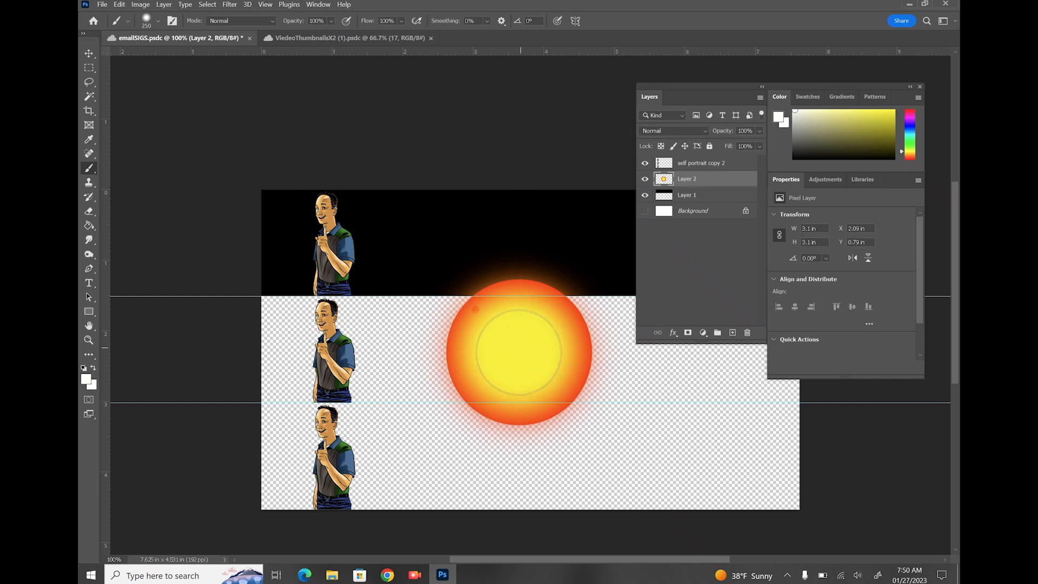
{"action": "left_click", "coordinate": [518, 351]}
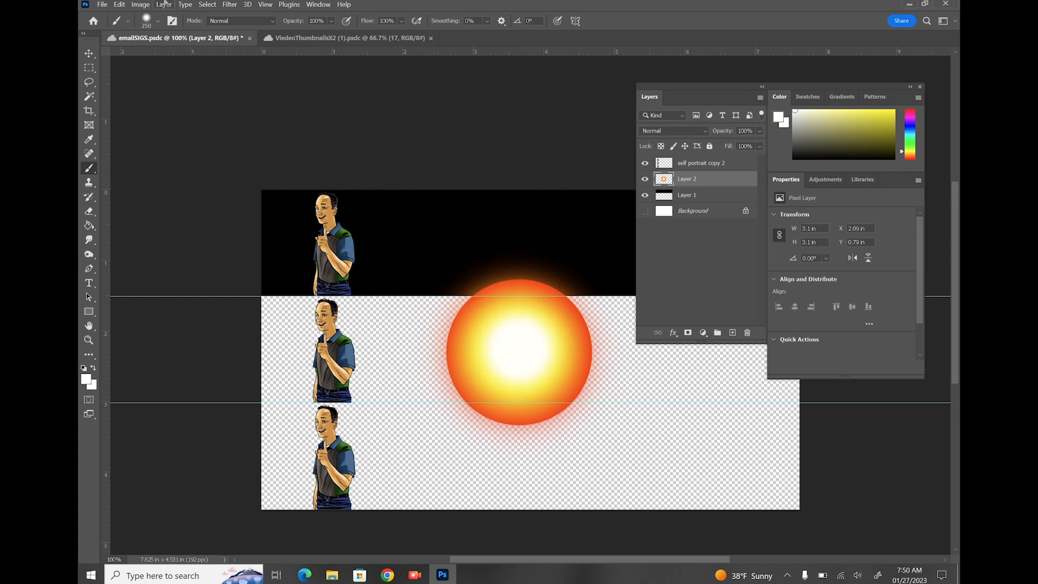
{"action": "left_click", "coordinate": [235, 5]}
{"action": "left_click", "coordinate": [88, 240]}
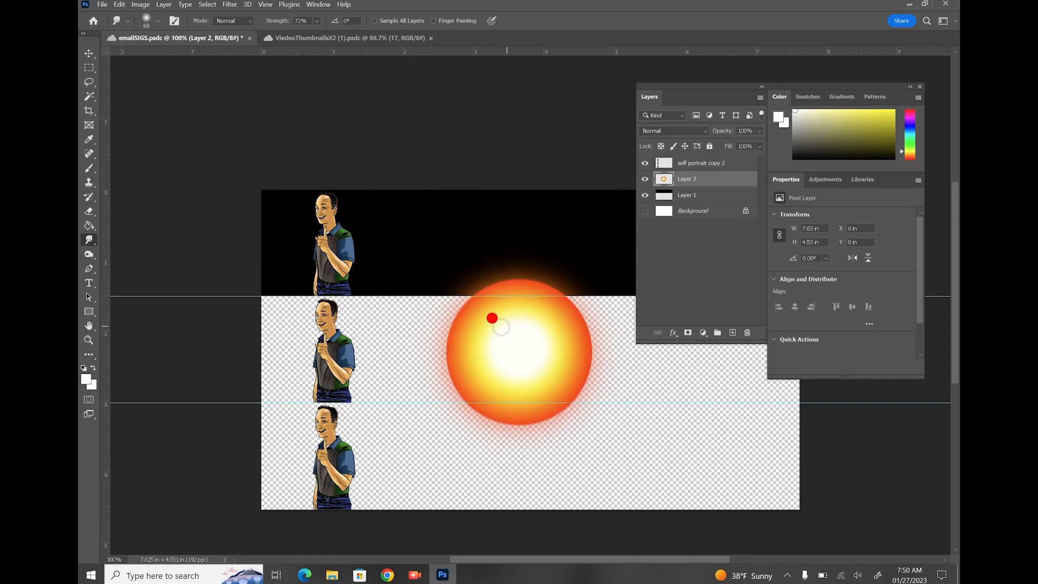
Smudge flame spikes outward from all edges of the sun
{"action": "left_click_drag", "start_coordinate": [501, 326], "coordinate": [447, 283]}
{"action": "mouse_move", "coordinate": [489, 312]}
{"action": "left_mouse_down"}
{"action": "mouse_move", "coordinate": [453, 258]}
{"action": "mouse_move", "coordinate": [512, 324]}
{"action": "mouse_move", "coordinate": [524, 312]}
{"action": "mouse_move", "coordinate": [504, 325]}
{"action": "mouse_move", "coordinate": [470, 234]}
{"action": "left_mouse_up"}
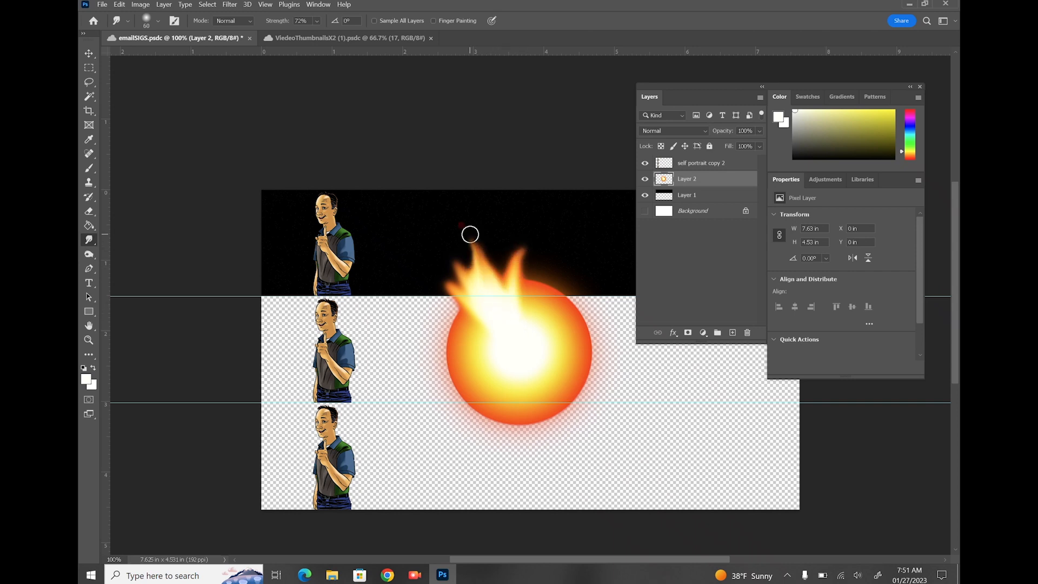
{"action": "left_click_drag", "start_coordinate": [510, 340], "coordinate": [493, 248]}
{"action": "mouse_move", "coordinate": [525, 324]}
{"action": "left_mouse_down"}
{"action": "mouse_move", "coordinate": [552, 335]}
{"action": "mouse_move", "coordinate": [569, 265]}
{"action": "left_mouse_up"}
{"action": "left_click_drag", "start_coordinate": [549, 327], "coordinate": [597, 289]}
{"action": "mouse_move", "coordinate": [554, 335]}
{"action": "left_mouse_down"}
{"action": "mouse_move", "coordinate": [605, 304]}
{"action": "mouse_move", "coordinate": [607, 340]}
{"action": "left_mouse_up"}
{"action": "left_click_drag", "start_coordinate": [551, 367], "coordinate": [589, 400]}
{"action": "left_click_drag", "start_coordinate": [521, 382], "coordinate": [511, 436]}
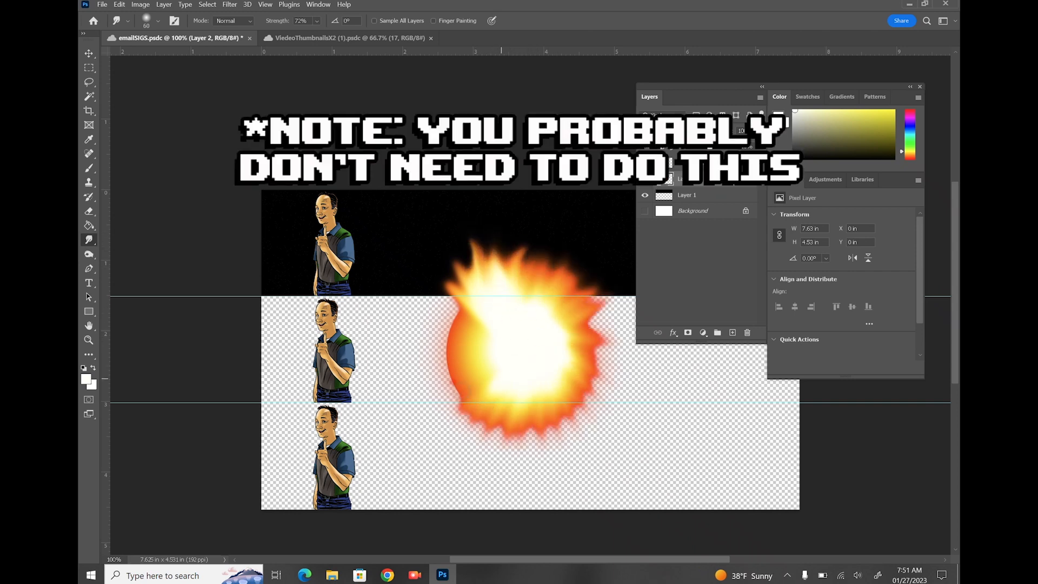
{"action": "left_click_drag", "start_coordinate": [493, 368], "coordinate": [439, 397]}
{"action": "left_click_drag", "start_coordinate": [490, 346], "coordinate": [419, 308]}
{"action": "left_click_drag", "start_coordinate": [478, 324], "coordinate": [425, 288]}
{"action": "left_click_drag", "start_coordinate": [550, 313], "coordinate": [586, 267]}
{"action": "left_click_drag", "start_coordinate": [567, 346], "coordinate": [607, 362]}
{"action": "left_click_drag", "start_coordinate": [519, 397], "coordinate": [521, 441]}
{"action": "left_click_drag", "start_coordinate": [475, 351], "coordinate": [432, 386]}
{"action": "left_click_drag", "start_coordinate": [514, 289], "coordinate": [544, 253]}
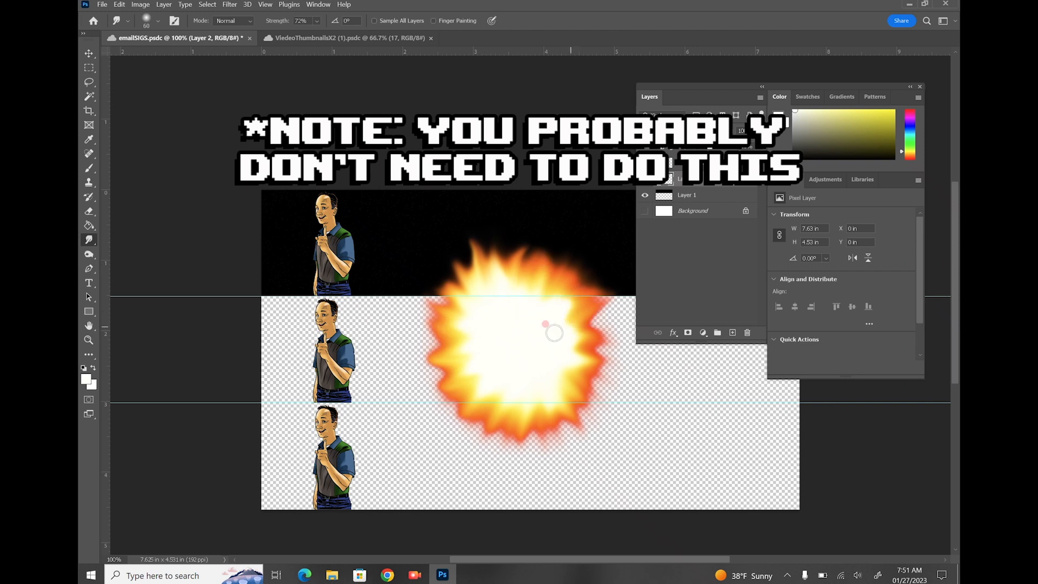
{"action": "left_click_drag", "start_coordinate": [554, 333], "coordinate": [594, 342]}
{"action": "left_click_drag", "start_coordinate": [559, 359], "coordinate": [603, 385]}
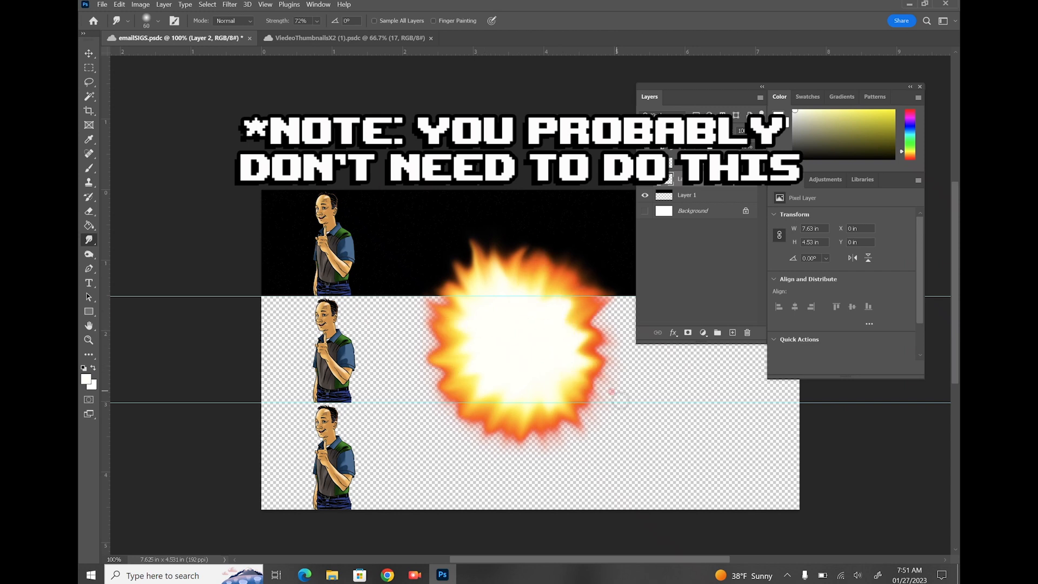
Apply a Zoom Radial Blur to soften the flames outward
{"action": "left_click", "coordinate": [232, 7]}
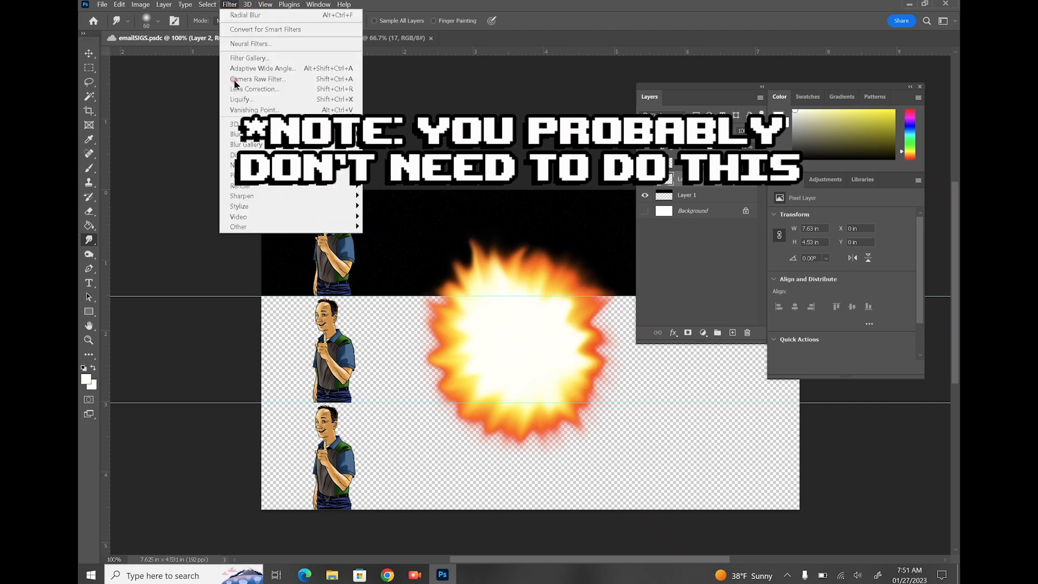
{"action": "mouse_move", "coordinate": [238, 134]}
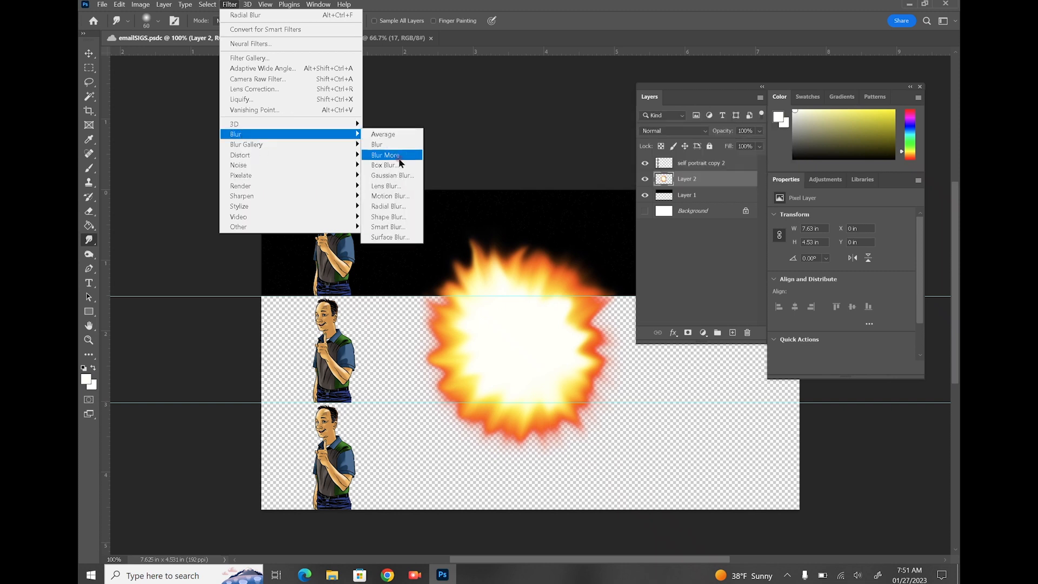
{"action": "left_click", "coordinate": [395, 207]}
{"action": "left_click", "coordinate": [454, 219]}
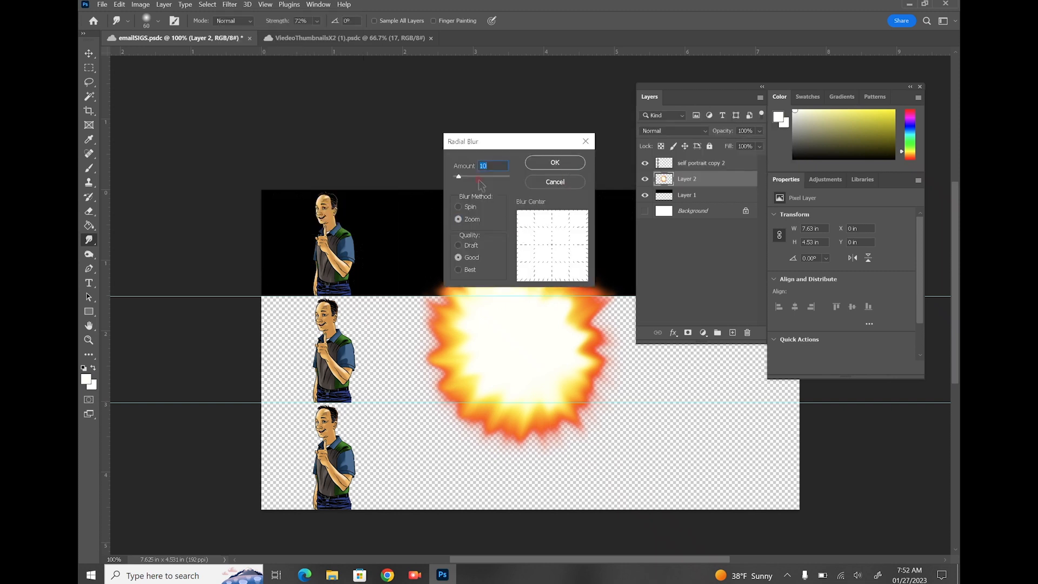
{"action": "left_click", "coordinate": [531, 158]}
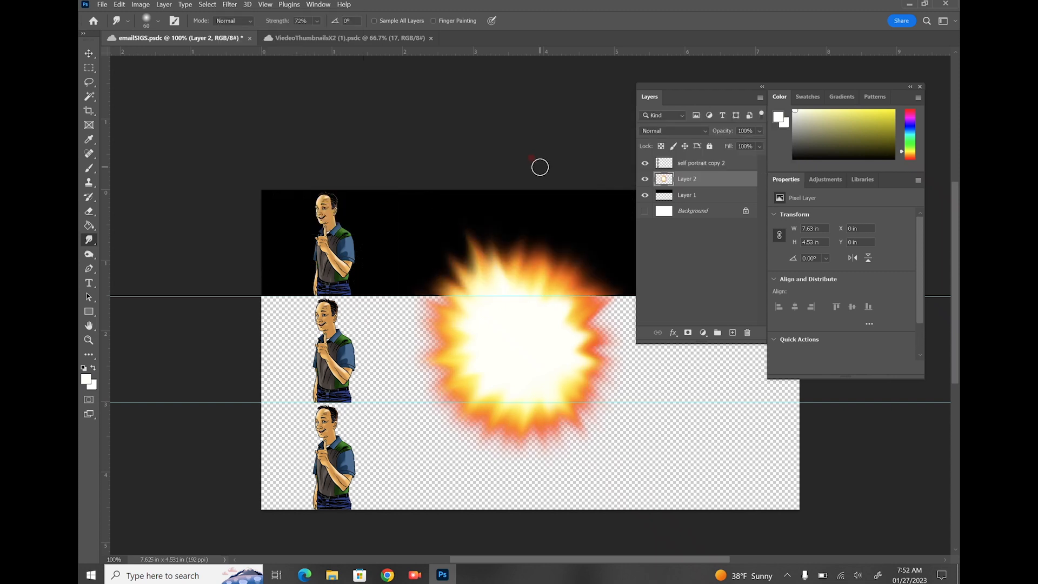
{"action": "key", "text": "m"}
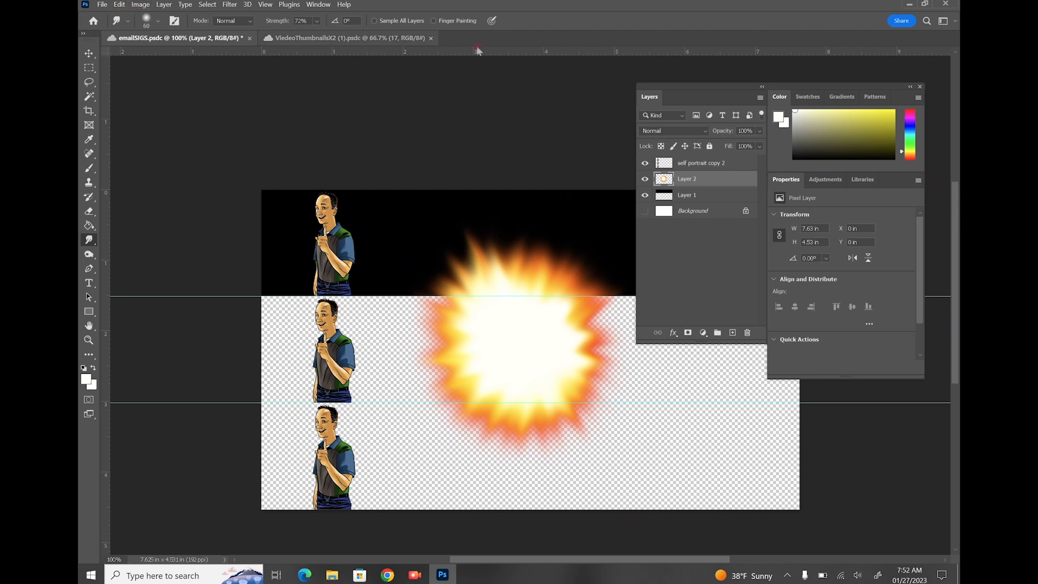
{"action": "left_click", "coordinate": [119, 4]}
Scale the explosion on Layer 2, squashing it flat and stretching it far to the left
{"action": "mouse_move", "coordinate": [216, 242]}
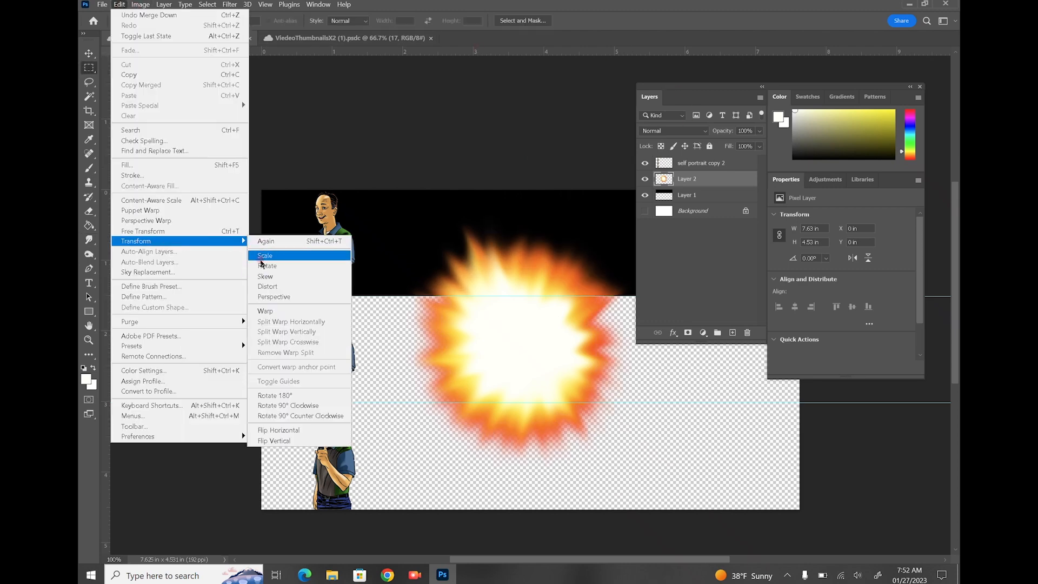
{"action": "left_click", "coordinate": [264, 256]}
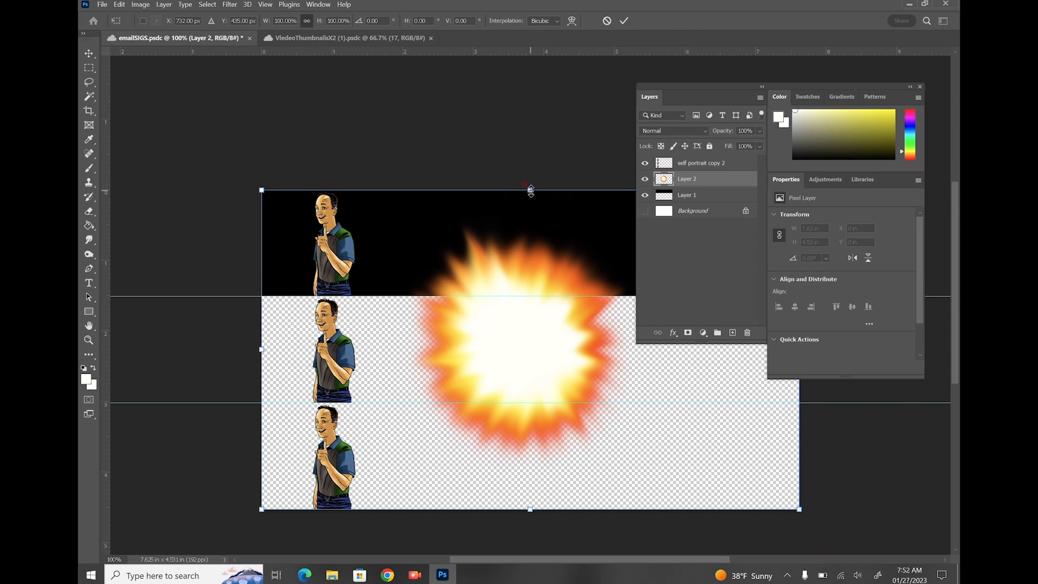
{"action": "left_click_drag", "start_coordinate": [530, 190], "coordinate": [515, 229]}
{"action": "left_click_drag", "start_coordinate": [257, 243], "coordinate": [107, 272]}
{"action": "key", "text": "ctrl+minus"}
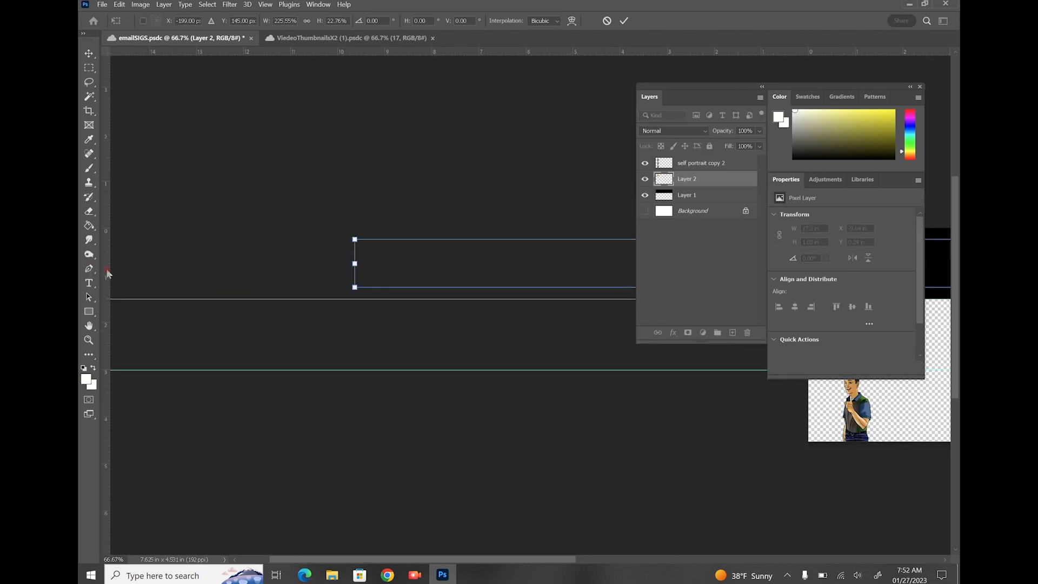
{"action": "key", "text": "ctrl+minus"}
{"action": "left_click_drag", "start_coordinate": [848, 397], "coordinate": [917, 397]}
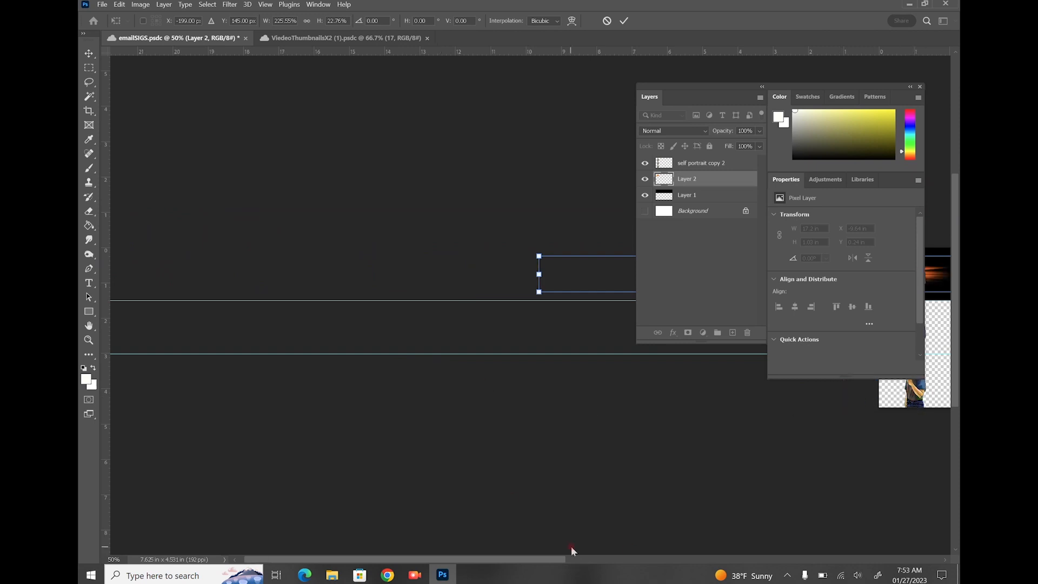
{"action": "left_click_drag", "start_coordinate": [543, 559], "coordinate": [738, 559]}
Move the flame band over the top banner and widen it to 20.11 × 1.71 in
{"action": "left_click_drag", "start_coordinate": [379, 279], "coordinate": [520, 243]}
{"action": "left_click_drag", "start_coordinate": [514, 292], "coordinate": [512, 304]}
{"action": "left_click_drag", "start_coordinate": [211, 274], "coordinate": [165, 275]}
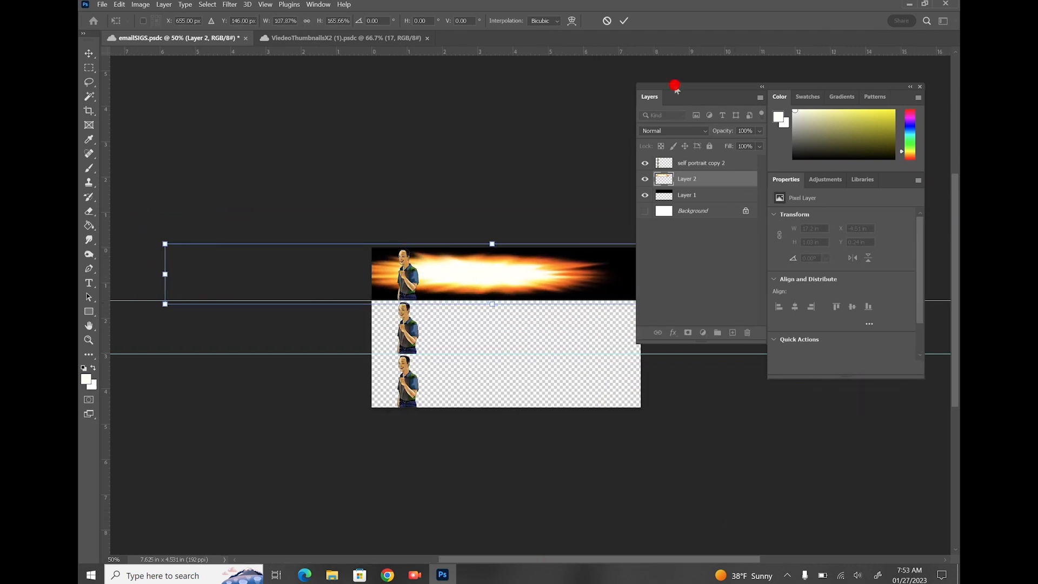
{"action": "left_click_drag", "start_coordinate": [674, 86], "coordinate": [731, 319]}
{"action": "left_click_drag", "start_coordinate": [819, 274], "coordinate": [875, 273]}
{"action": "double_click", "coordinate": [770, 298]}
{"action": "key", "text": "ctrl+plus"}
{"action": "key", "text": "ctrl+plus"}
{"action": "left_click_drag", "start_coordinate": [790, 320], "coordinate": [707, 181]}
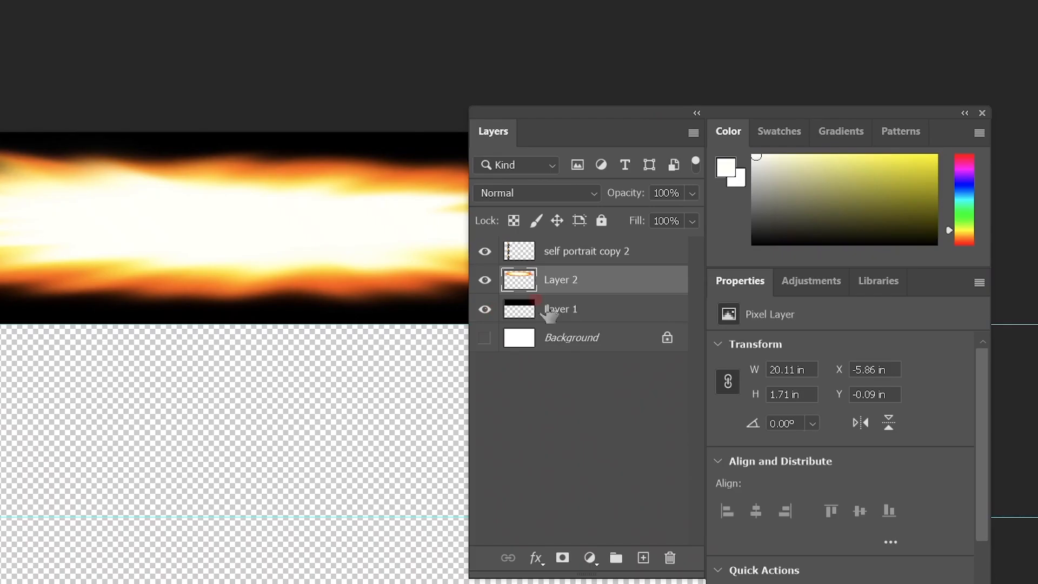
{"action": "left_click", "coordinate": [694, 132]}
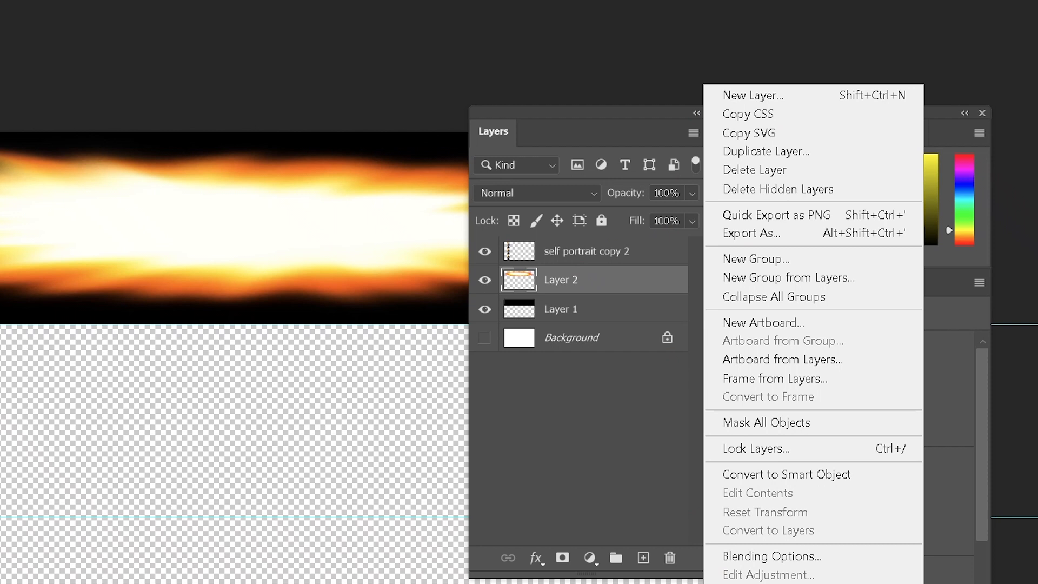
Merge the Layer 2 flame into Layer 1 and make self portrait copy 3 and copy 2 visible
{"action": "key", "text": "ctrl+e"}
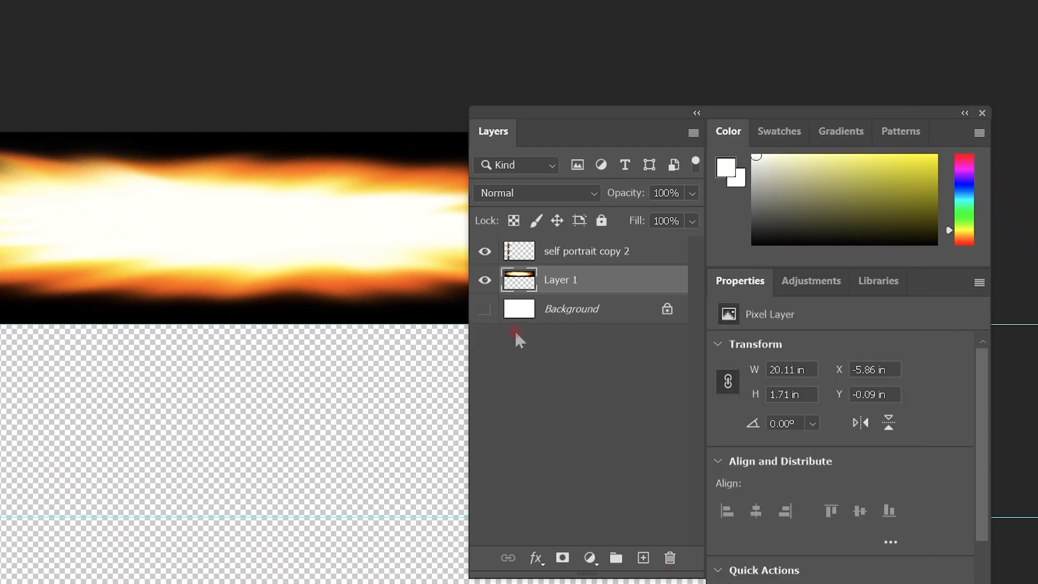
{"action": "left_click", "coordinate": [484, 281]}
{"action": "left_click", "coordinate": [484, 281]}
{"action": "left_click", "coordinate": [794, 218]}
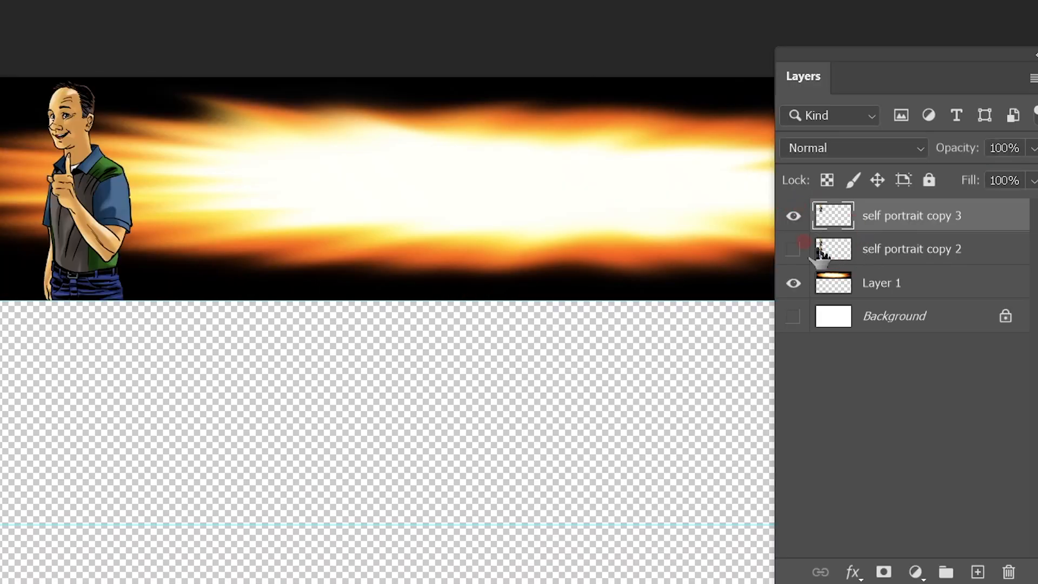
{"action": "left_click", "coordinate": [794, 250]}
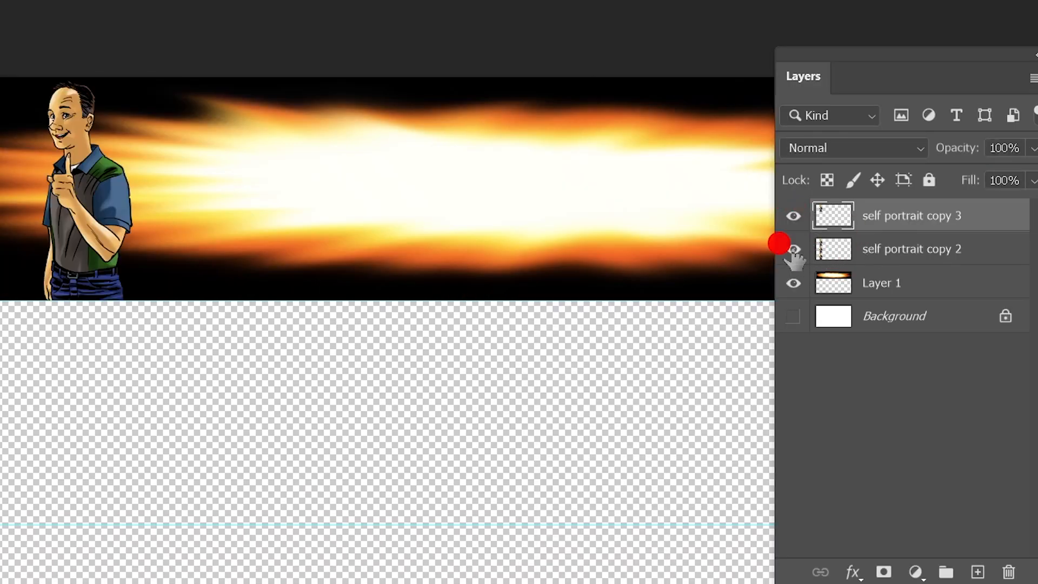
{"action": "left_click", "coordinate": [793, 216]}
{"action": "left_click", "coordinate": [793, 217]}
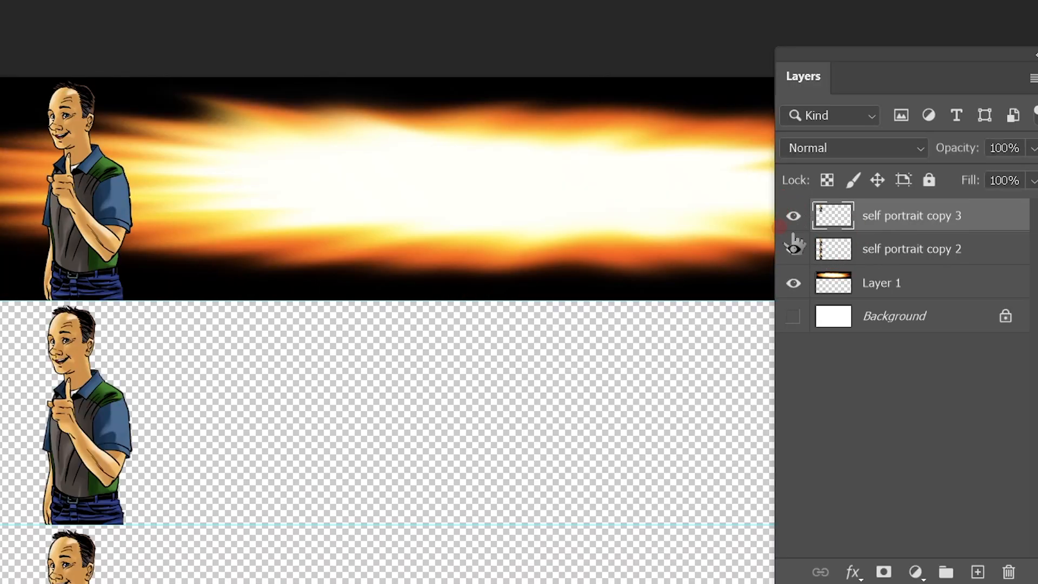
Add a Stroke style to self portrait copy 3 using an orange sampled from the flame
{"action": "right_click", "coordinate": [909, 217]}
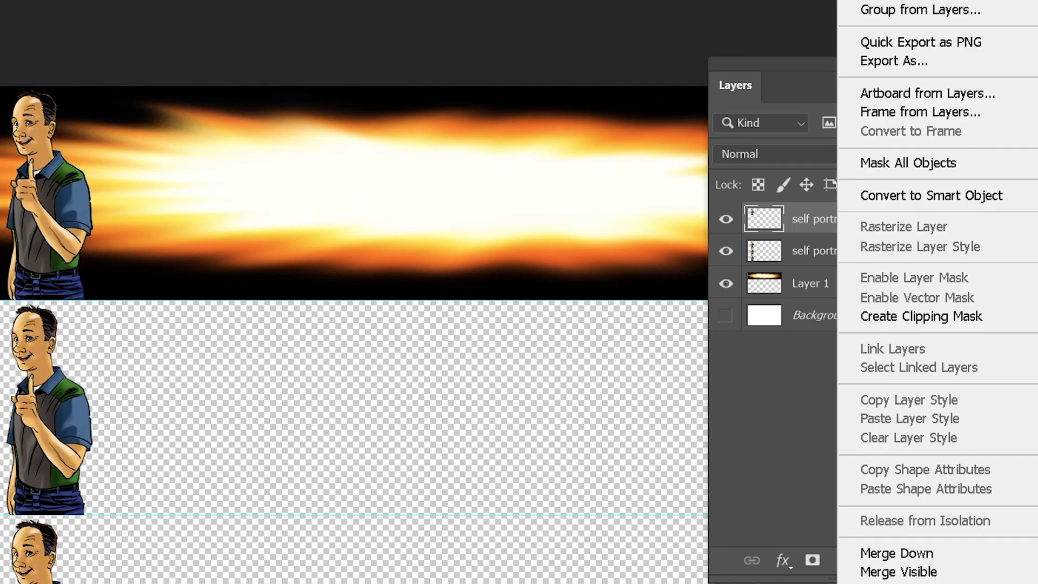
{"action": "left_click", "coordinate": [622, 34]}
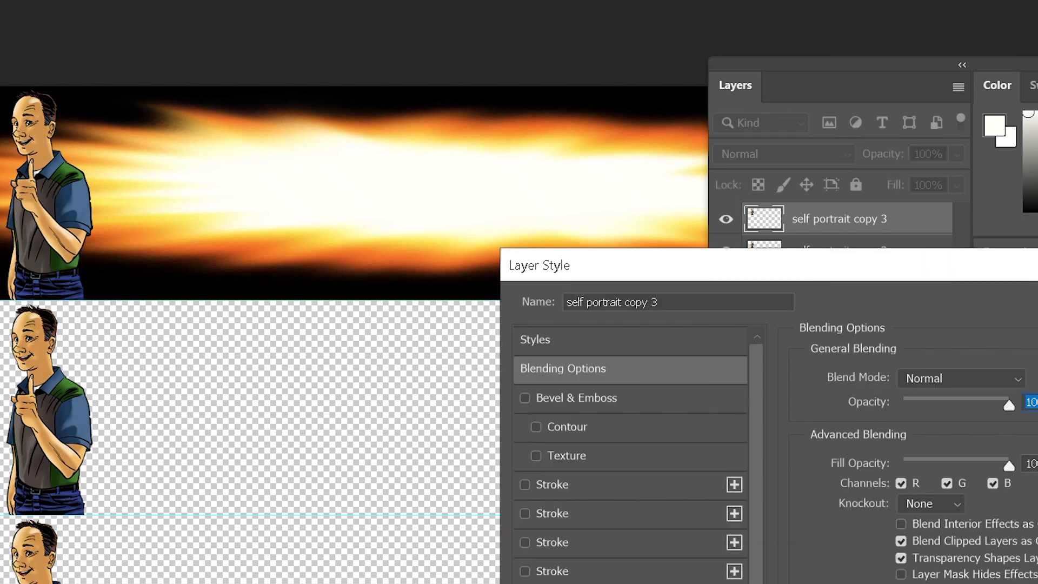
{"action": "scroll", "coordinate": [641, 446], "scroll_direction": "down", "scroll_amount": 1}
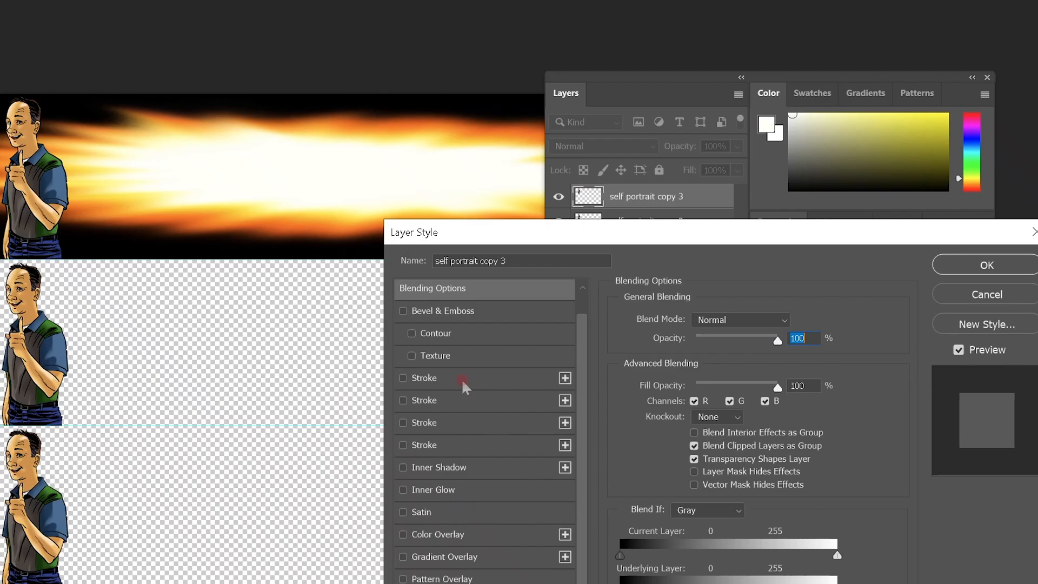
{"action": "left_click", "coordinate": [560, 373]}
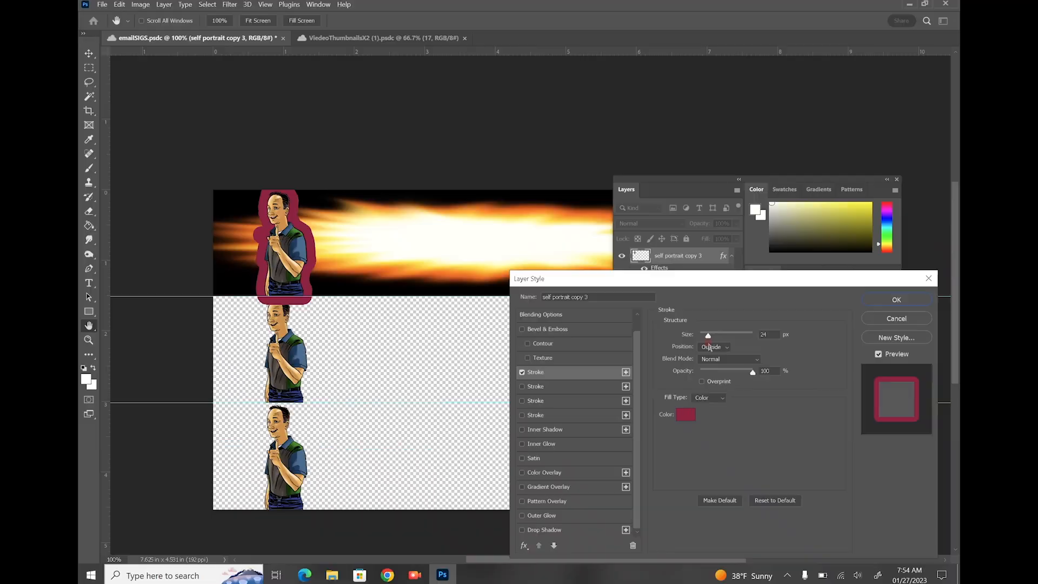
{"action": "left_click_drag", "start_coordinate": [704, 325], "coordinate": [690, 341]}
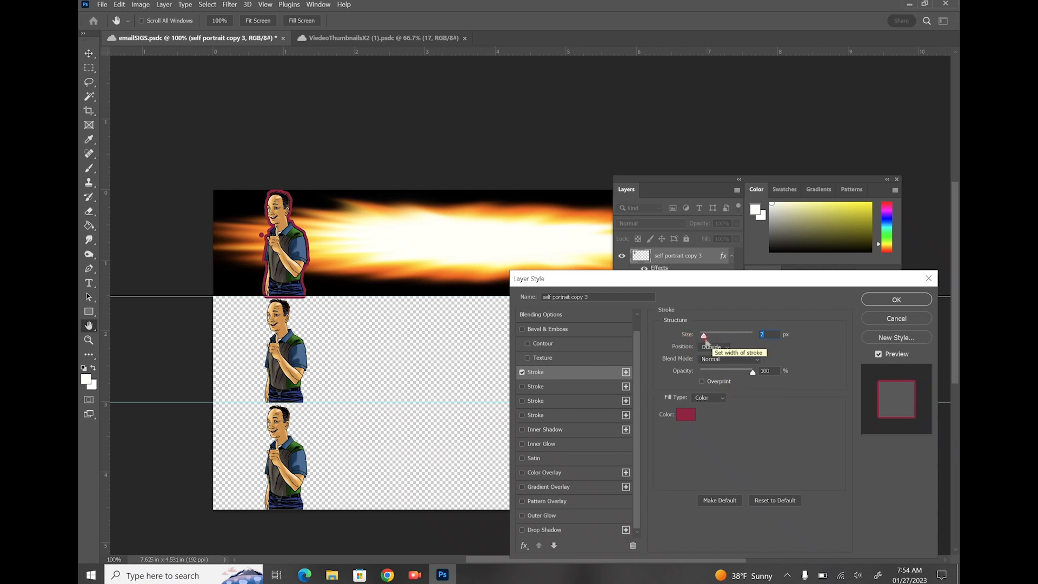
{"action": "left_click", "coordinate": [686, 415]}
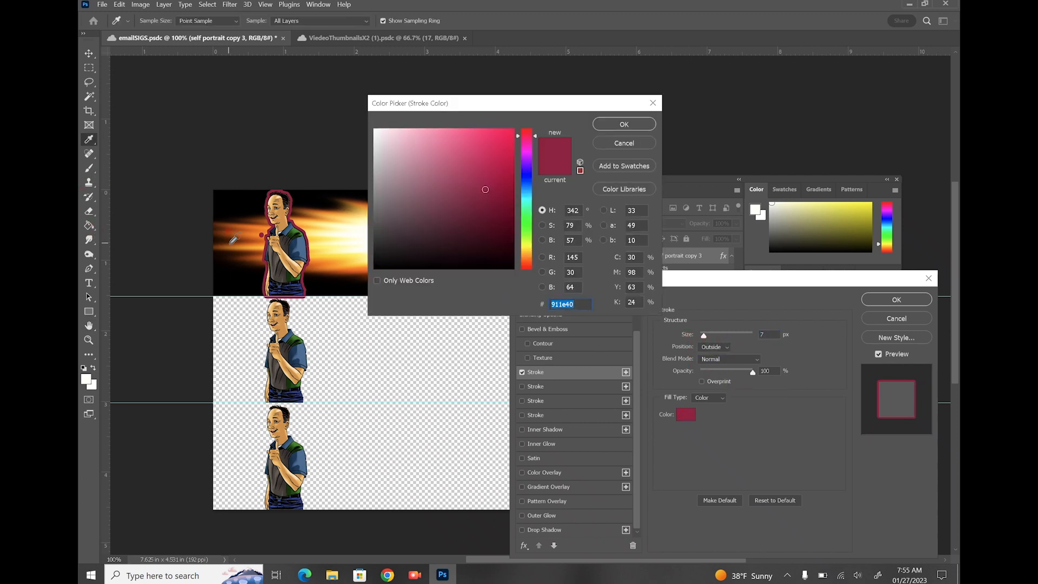
{"action": "left_click", "coordinate": [227, 234]}
{"action": "left_click", "coordinate": [610, 124]}
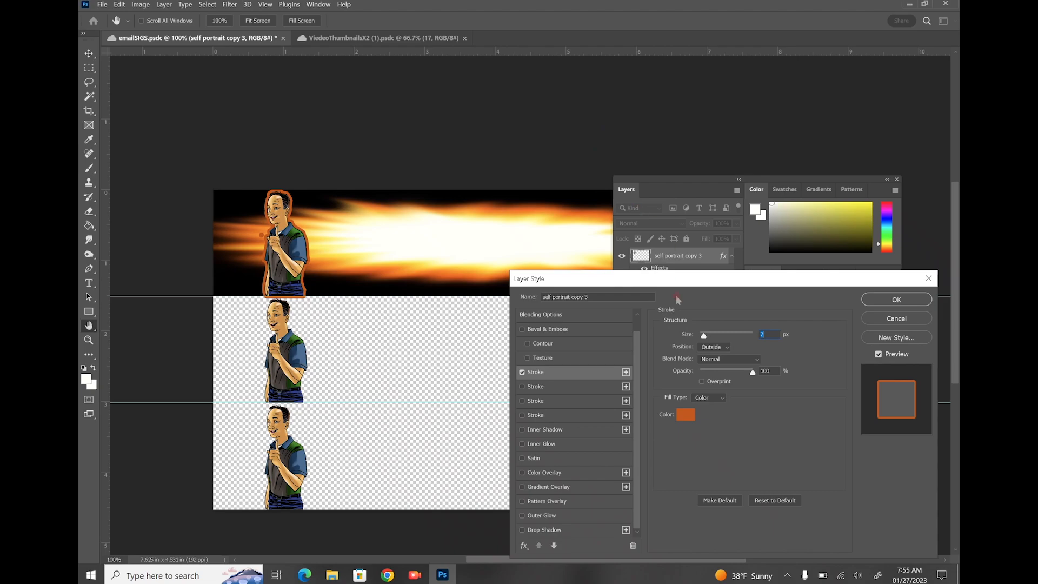
Set the stroke to 4 px with Position Outside and apply the style
{"action": "left_click_drag", "start_coordinate": [702, 336], "coordinate": [704, 338]}
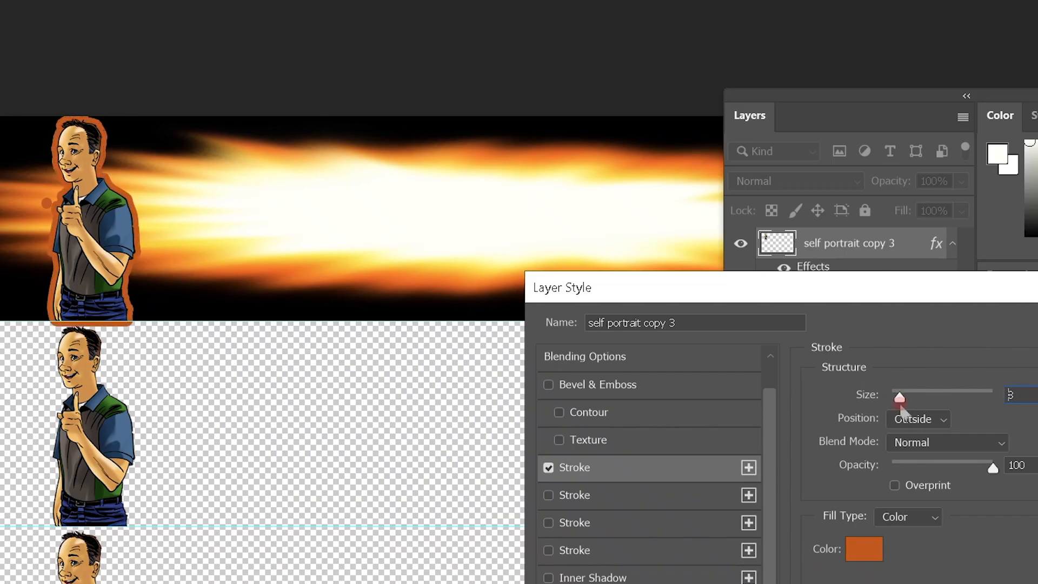
{"action": "left_click_drag", "start_coordinate": [901, 407], "coordinate": [896, 406]}
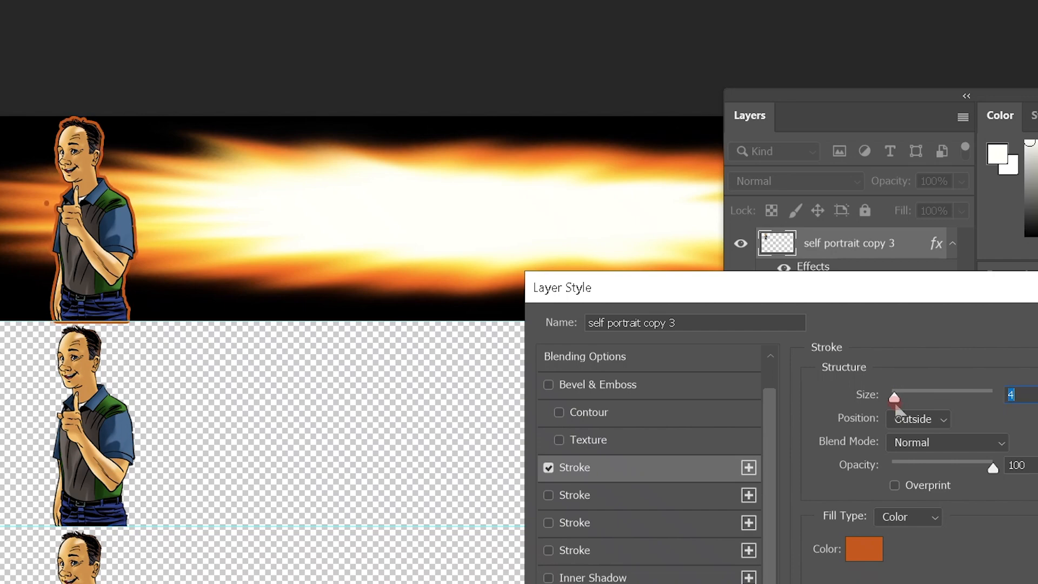
{"action": "left_click", "coordinate": [903, 419]}
{"action": "left_click", "coordinate": [902, 455]}
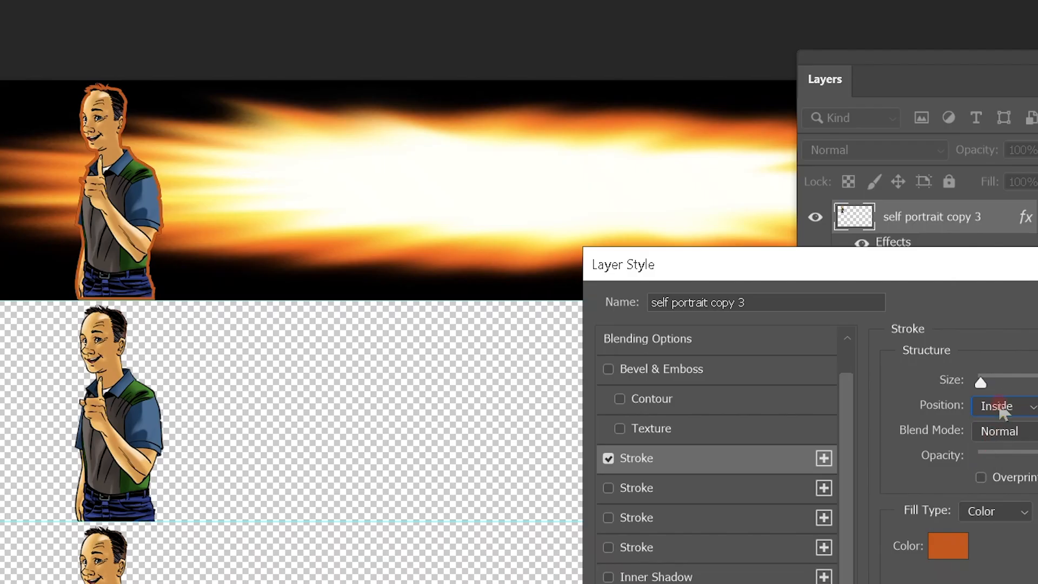
{"action": "left_click", "coordinate": [1001, 410]}
{"action": "left_click", "coordinate": [999, 468]}
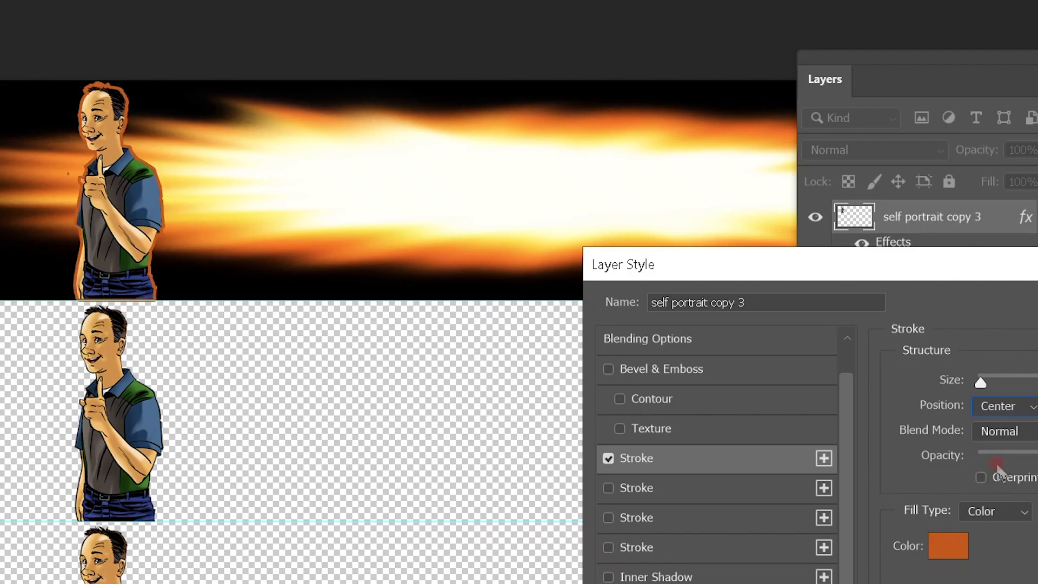
{"action": "left_click", "coordinate": [1010, 407]}
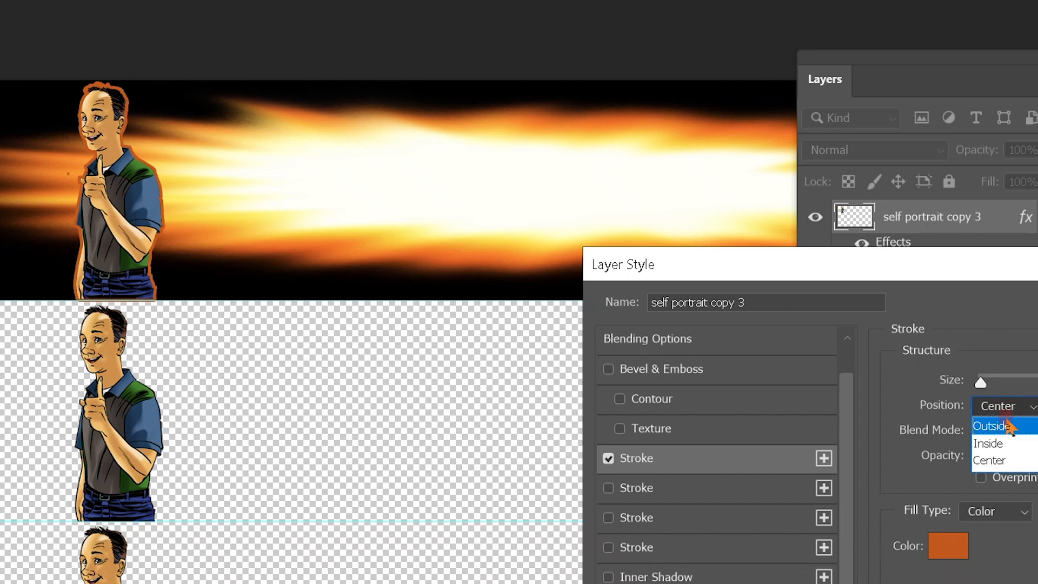
{"action": "left_click", "coordinate": [1009, 427]}
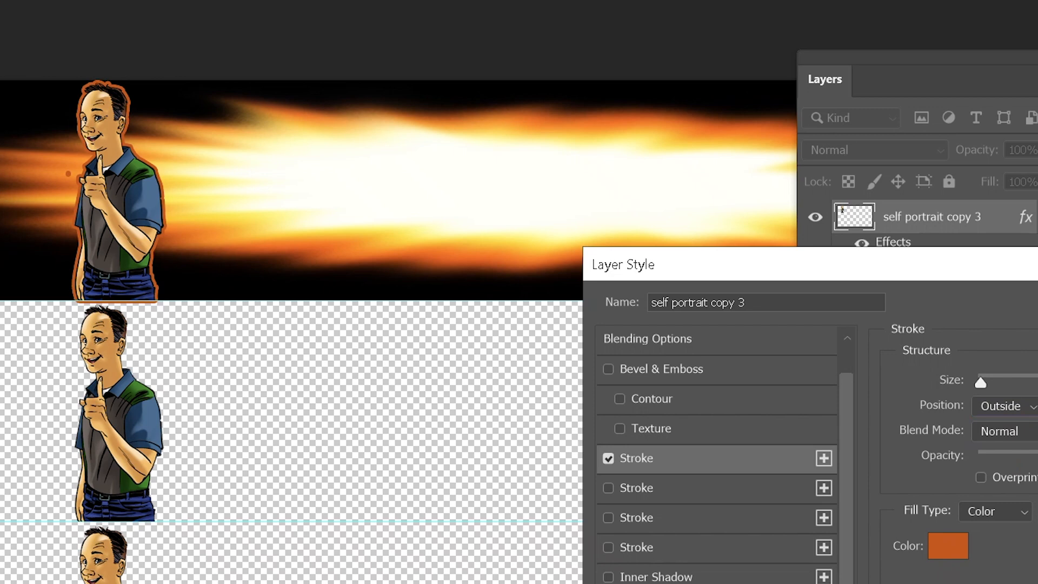
{"action": "key", "text": "Return"}
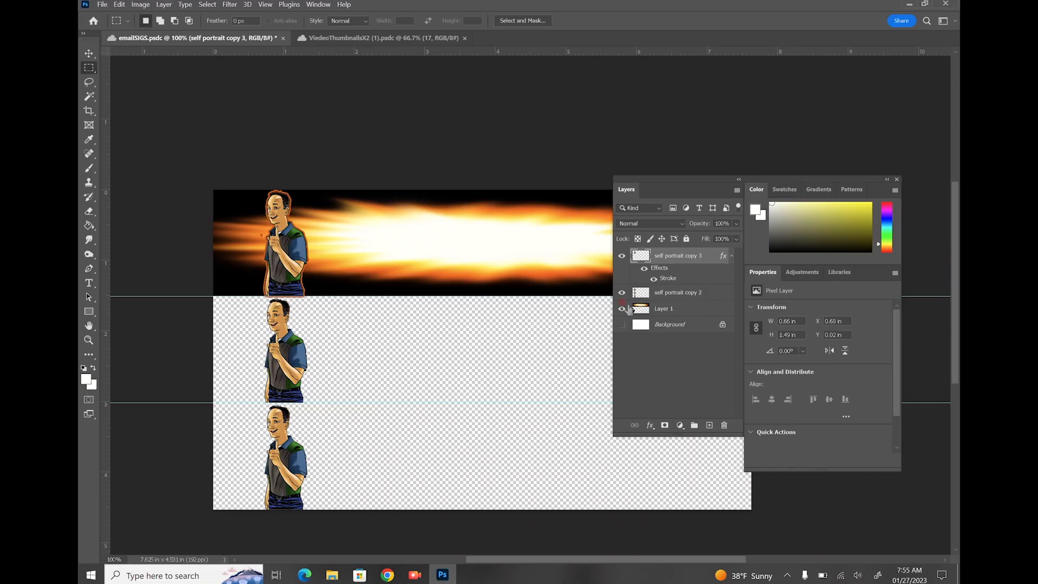
Merge the outlined portrait into self portrait copy 2 and delete the stroke spilling below the banner
{"action": "left_click", "coordinate": [737, 192]}
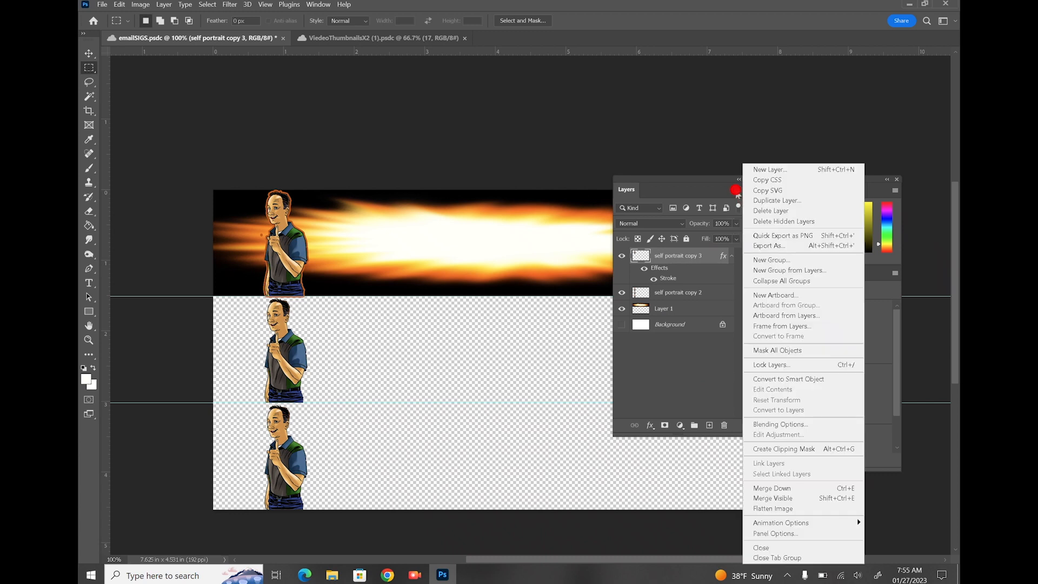
{"action": "left_click", "coordinate": [765, 488]}
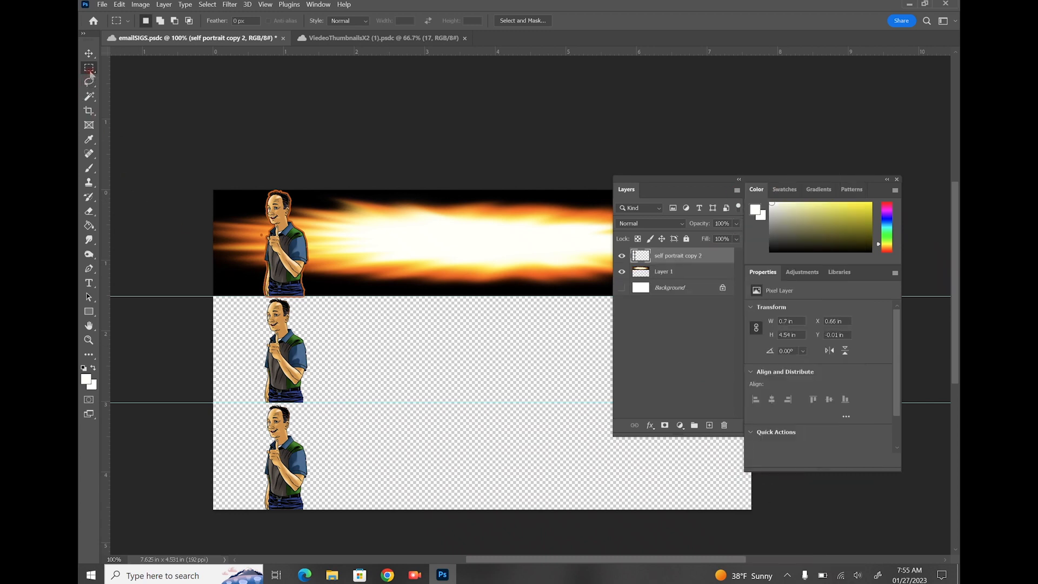
{"action": "left_click_drag", "start_coordinate": [364, 357], "coordinate": [232, 296]}
{"action": "left_click_drag", "start_coordinate": [220, 278], "coordinate": [367, 284]}
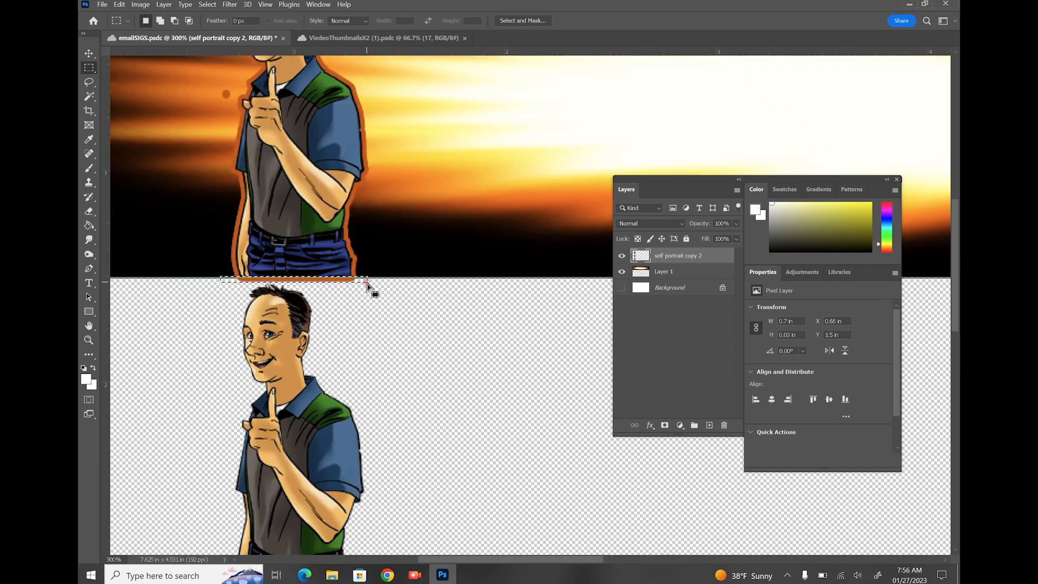
{"action": "key", "text": "Delete"}
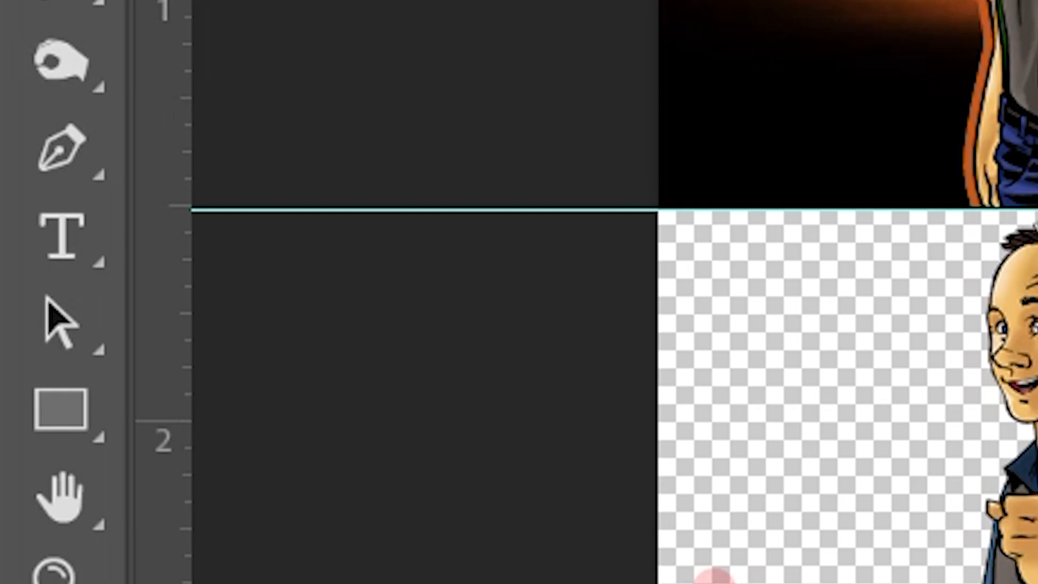
{"action": "left_click", "coordinate": [76, 234]}
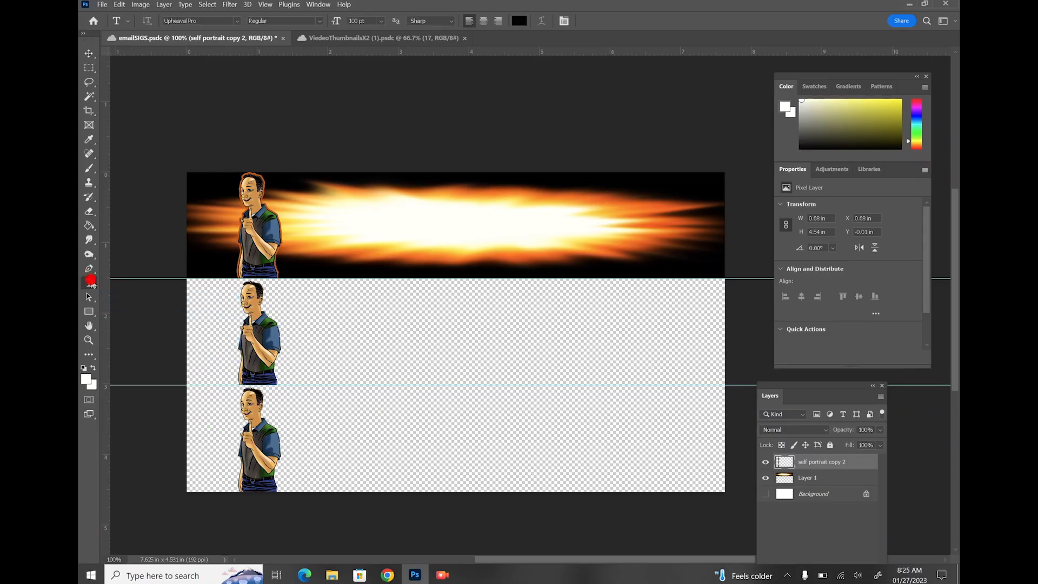
Type BILLY PENN on the canvas and move it down to the top banner's edge
{"action": "left_click", "coordinate": [368, 206]}
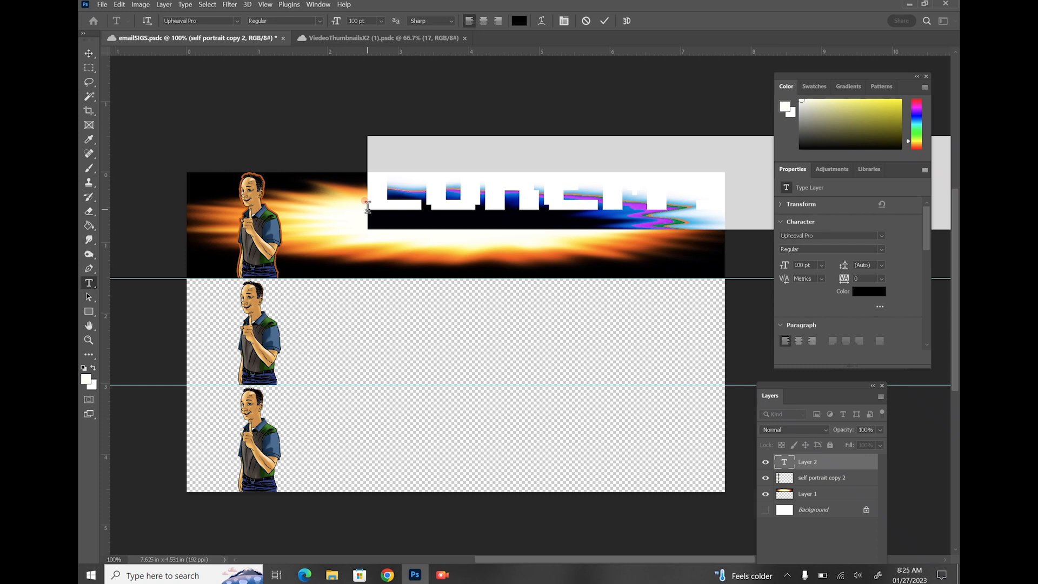
{"action": "type", "text": "BILLY PENN"}
{"action": "left_click_drag", "start_coordinate": [457, 288], "coordinate": [296, 388]}
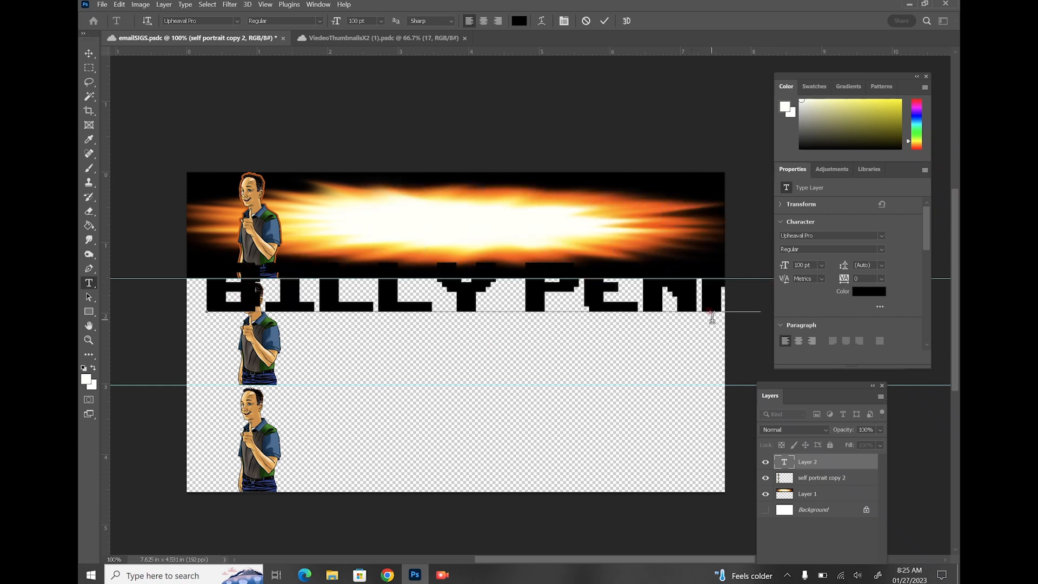
Format the BILLY PENN text as 72 pt Impact and commit it
{"action": "left_click_drag", "start_coordinate": [752, 282], "coordinate": [207, 393]}
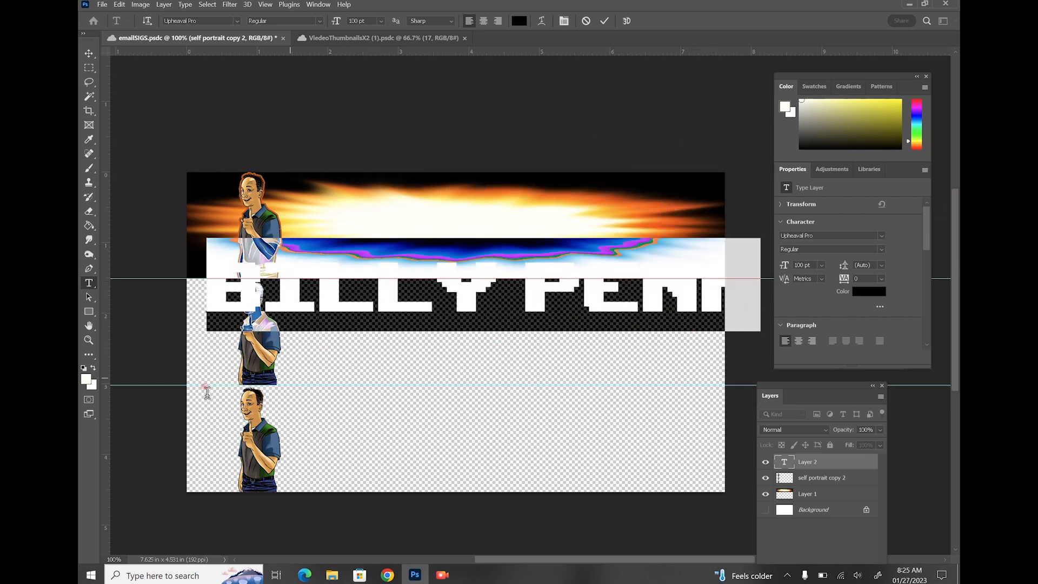
{"action": "left_click", "coordinate": [381, 21]}
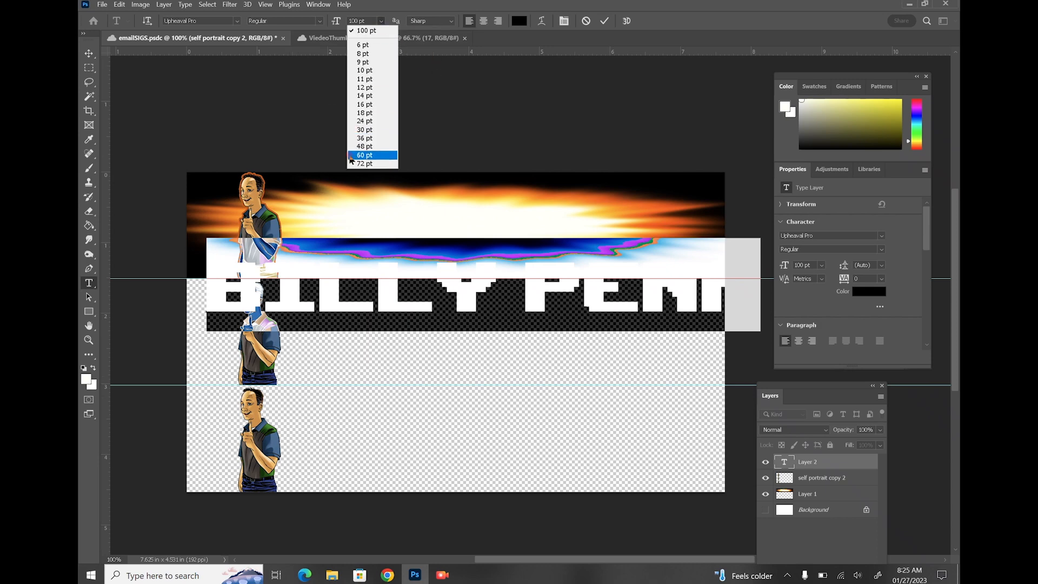
{"action": "left_click", "coordinate": [360, 164]}
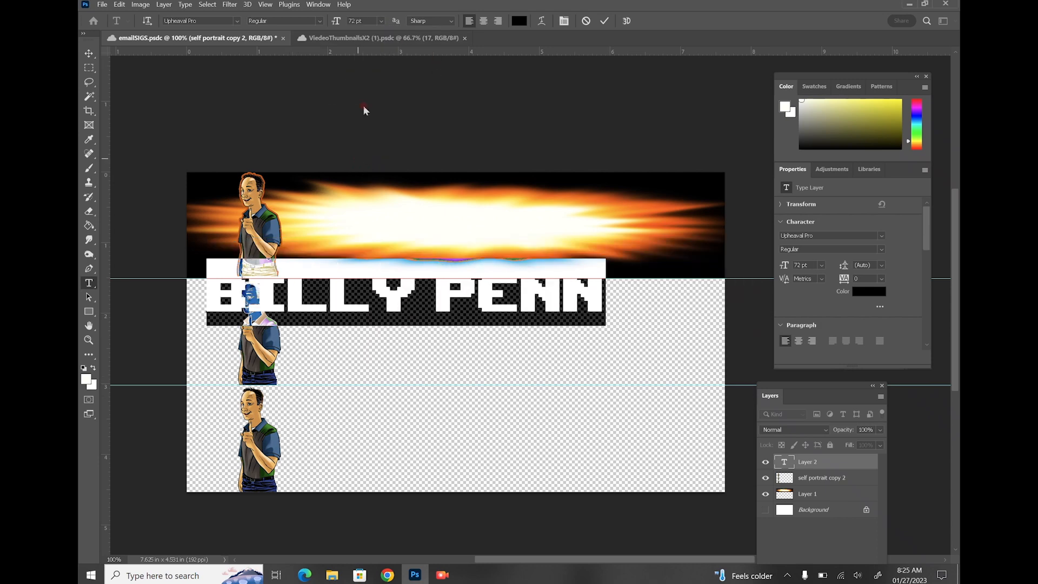
{"action": "left_click", "coordinate": [238, 21]}
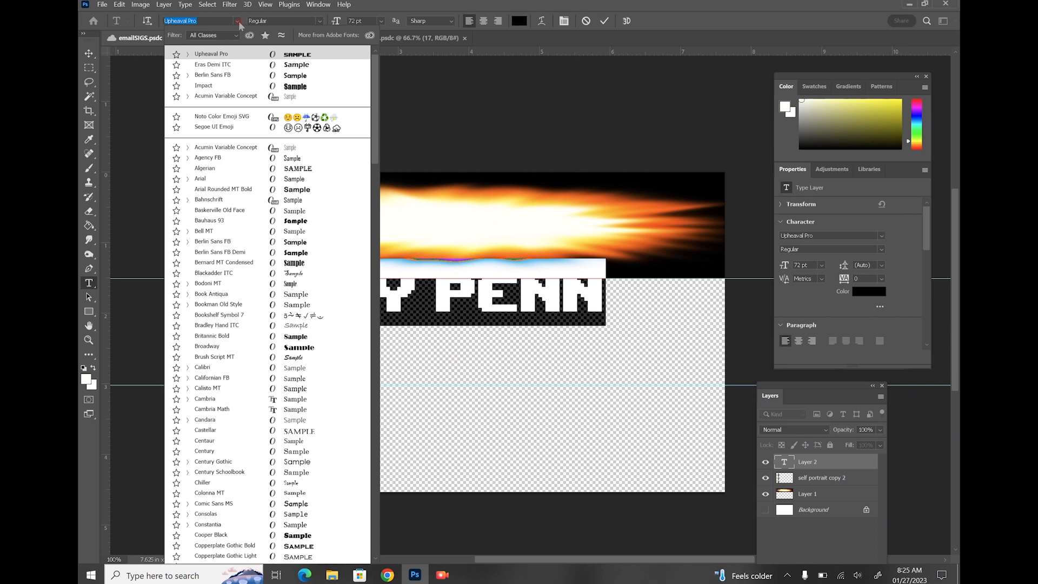
{"action": "scroll", "coordinate": [311, 325], "scroll_direction": "down", "scroll_amount": 2}
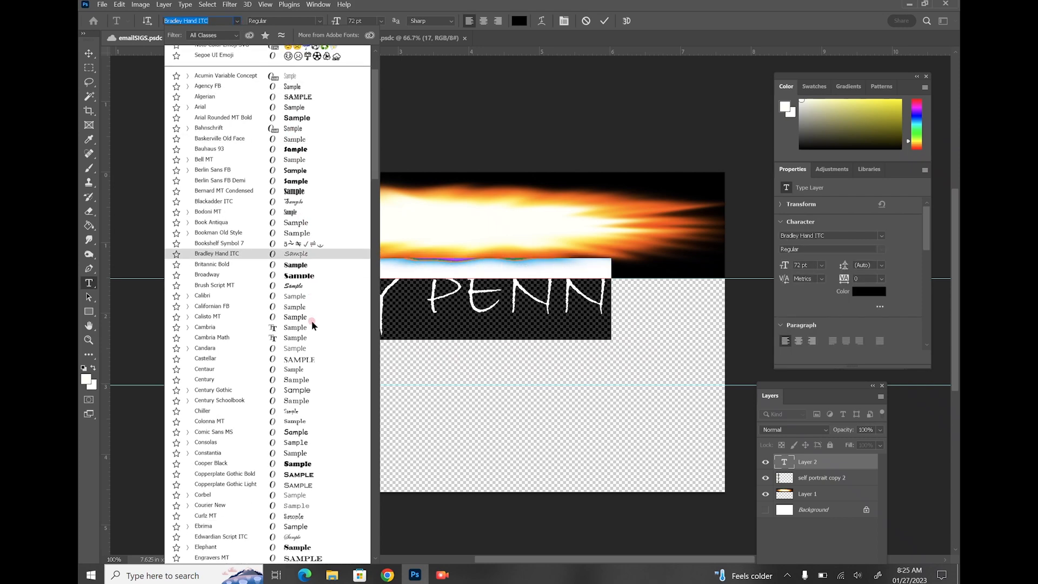
{"action": "scroll", "coordinate": [311, 320], "scroll_direction": "down", "scroll_amount": 10}
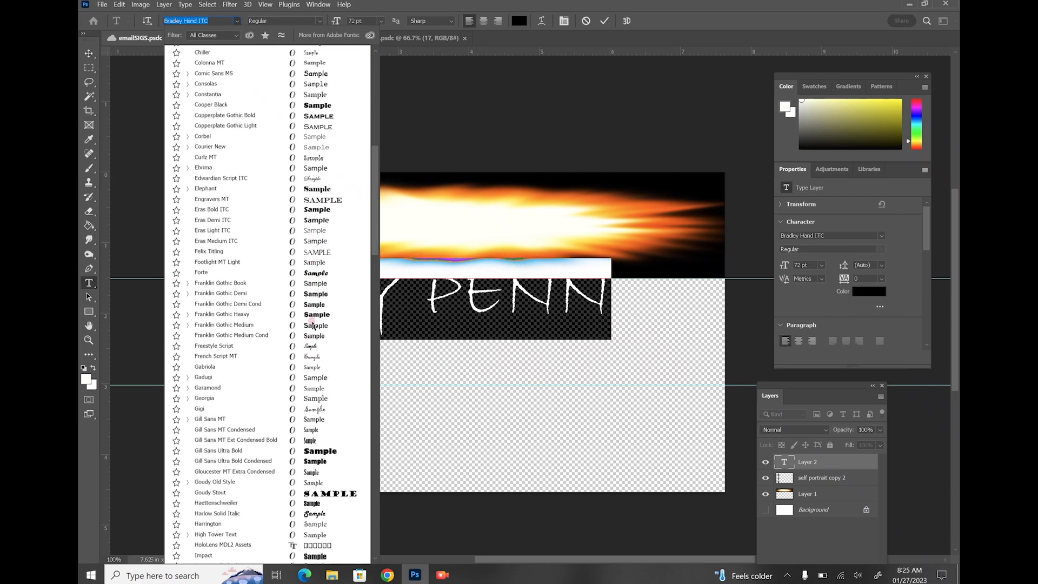
{"action": "scroll", "coordinate": [319, 304], "scroll_direction": "down", "scroll_amount": 1}
{"action": "left_click", "coordinate": [320, 304]}
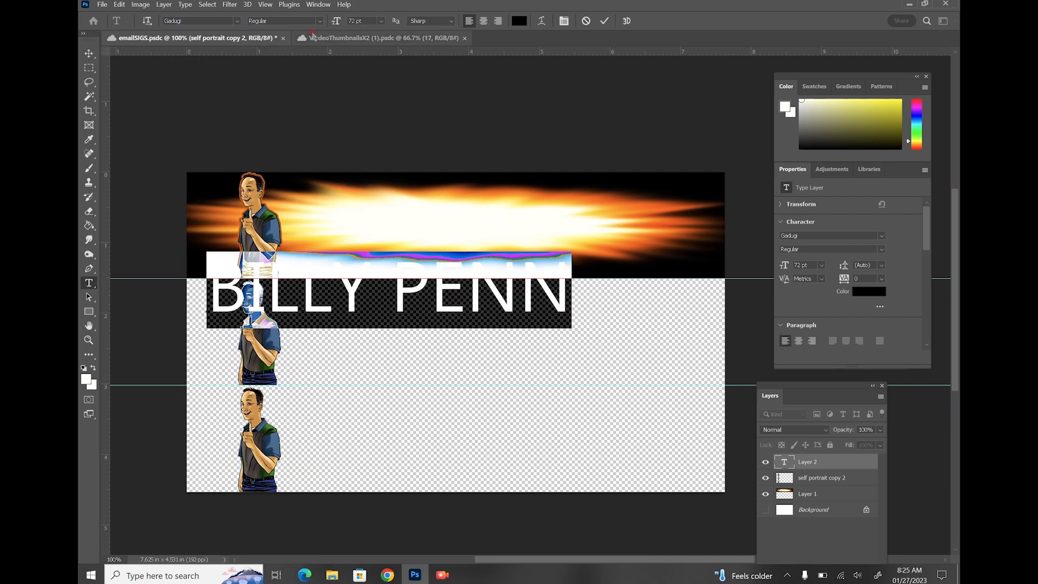
{"action": "left_click", "coordinate": [236, 21]}
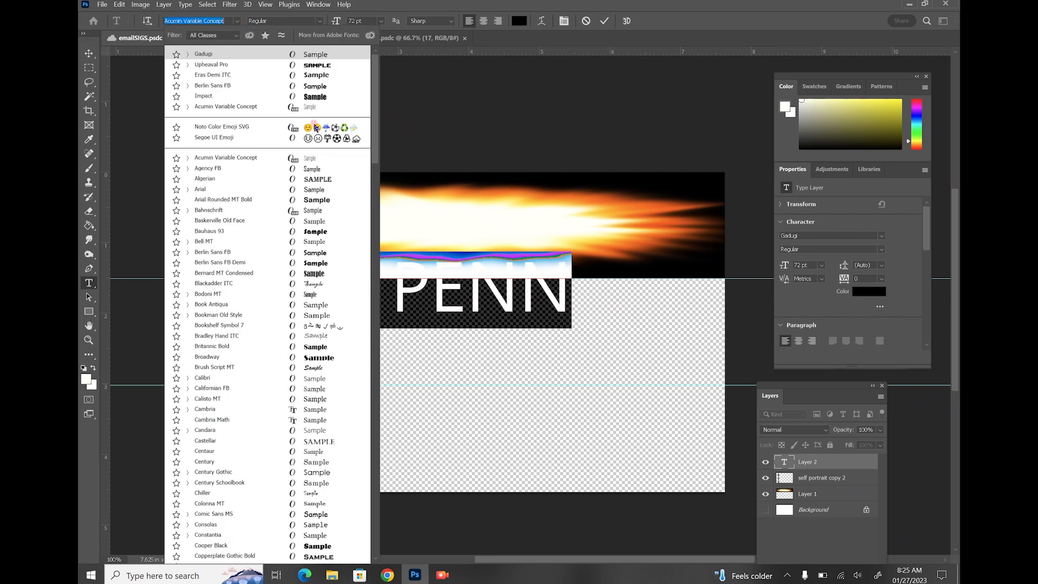
{"action": "left_click", "coordinate": [316, 97]}
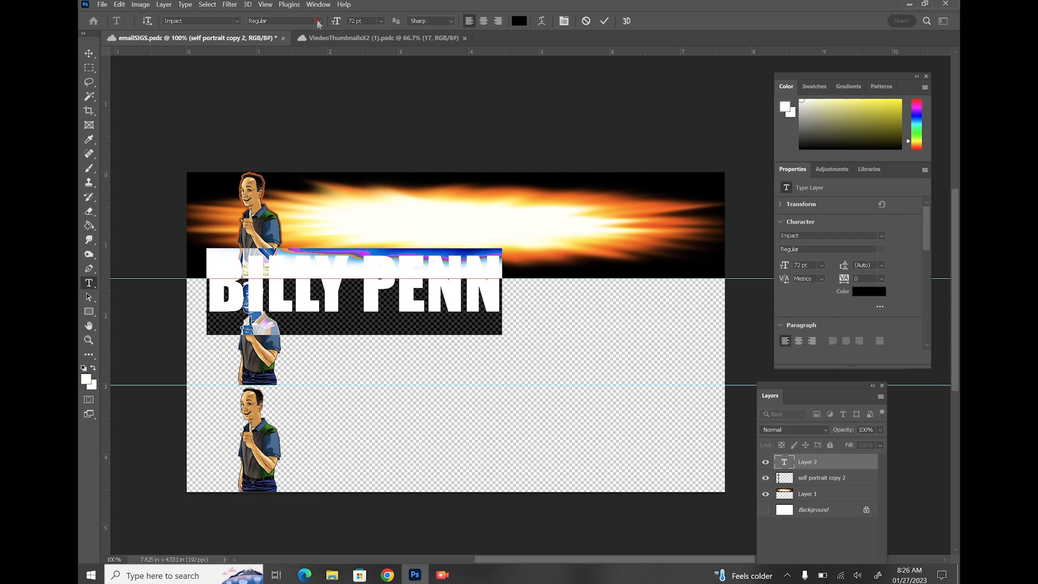
{"action": "left_click", "coordinate": [89, 67]}
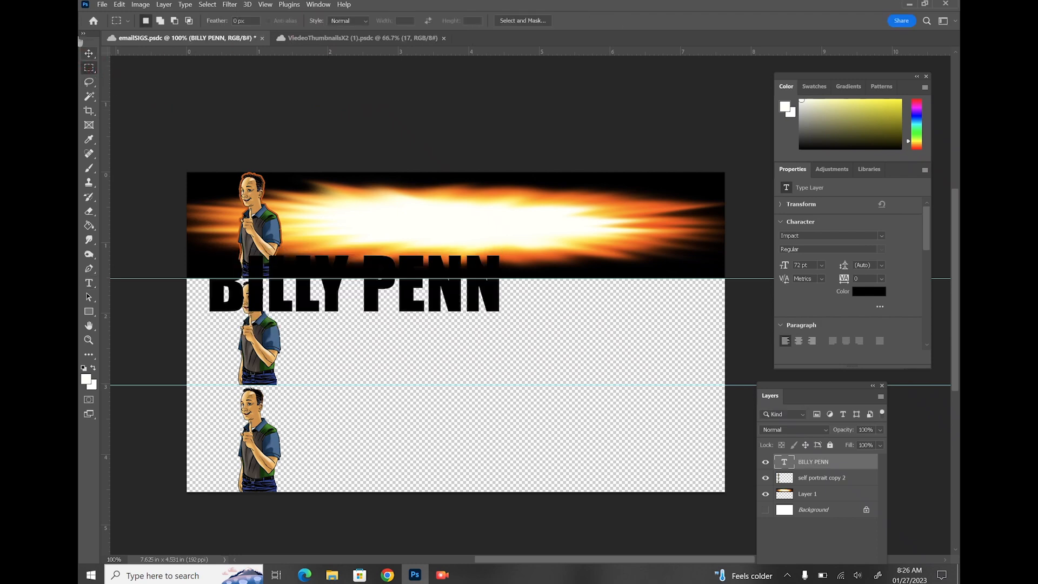
Nudge the BILLY PENN text slightly to the right
{"action": "left_click", "coordinate": [89, 53]}
{"action": "left_click", "coordinate": [336, 299]}
{"action": "left_click_drag", "start_coordinate": [437, 348], "coordinate": [447, 349]}
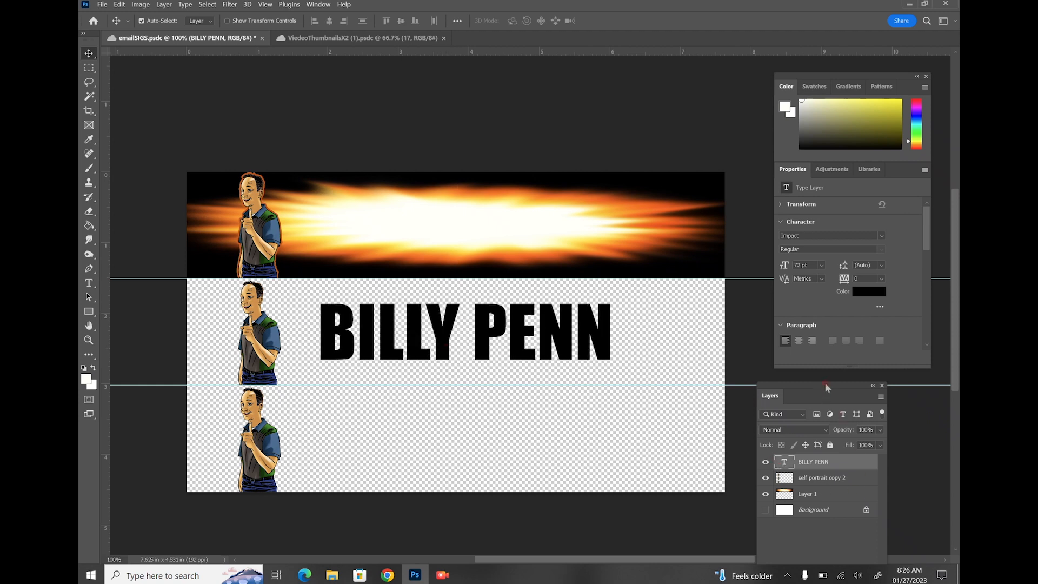
{"action": "left_click_drag", "start_coordinate": [825, 383], "coordinate": [690, 276]}
{"action": "left_click", "coordinate": [724, 354]}
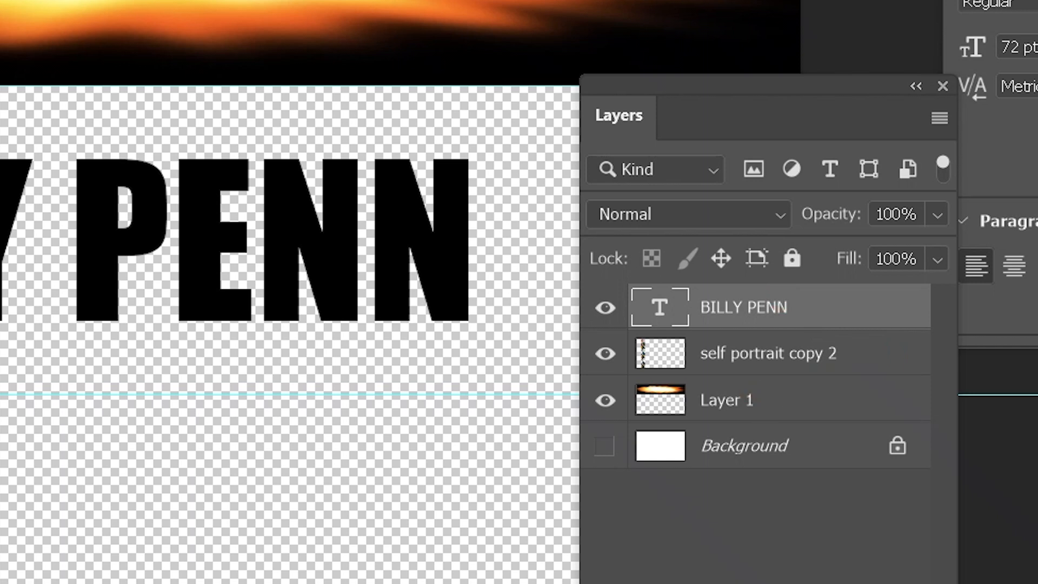
Merge Visible the name into a new Layer 2, then show the fire banner and portrait layers
{"action": "left_click", "coordinate": [745, 525]}
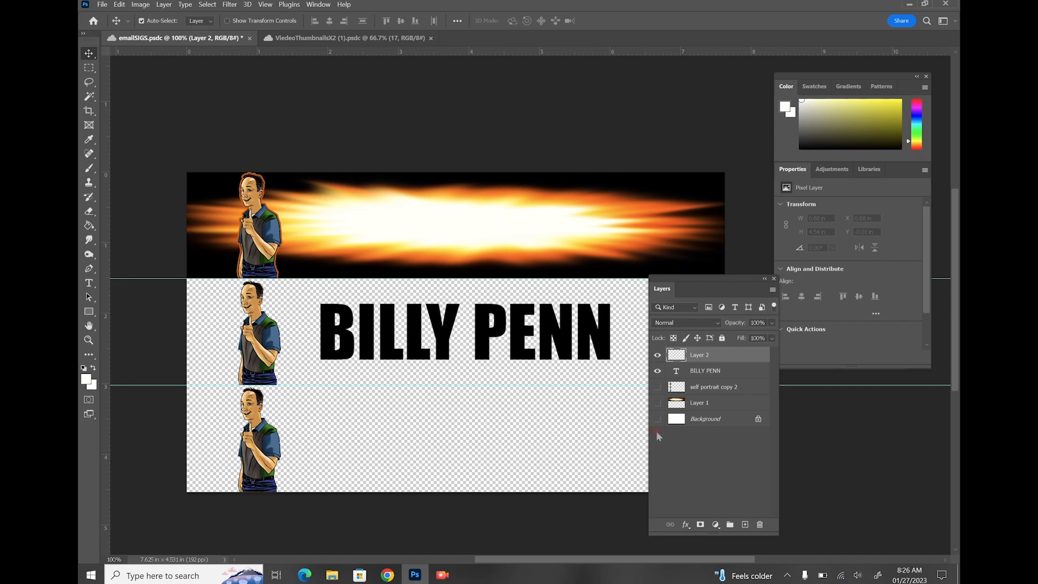
{"action": "left_click", "coordinate": [771, 291]}
{"action": "left_click", "coordinate": [800, 497]}
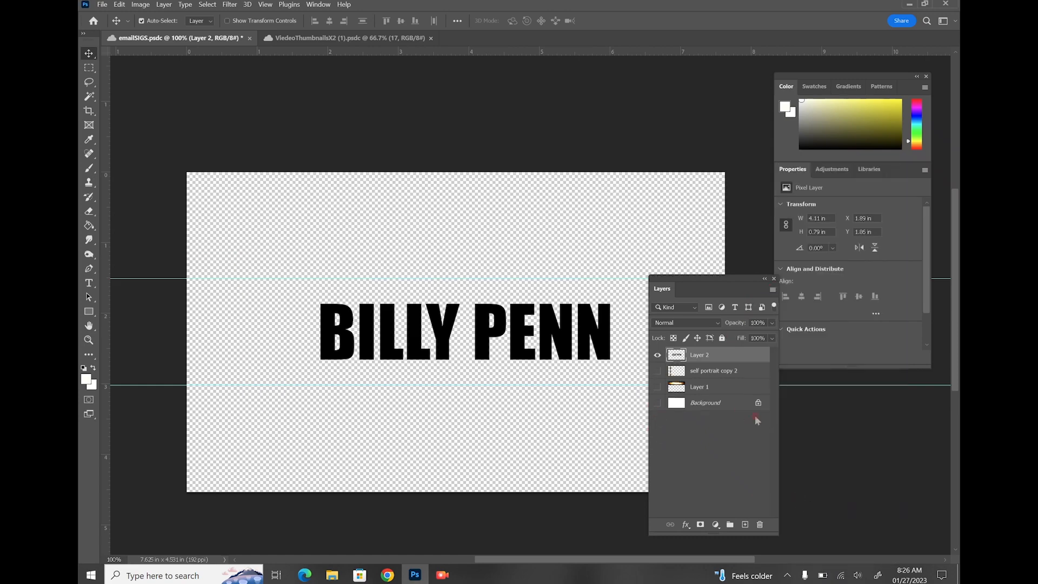
{"action": "left_click", "coordinate": [798, 295]}
{"action": "left_click", "coordinate": [798, 295]}
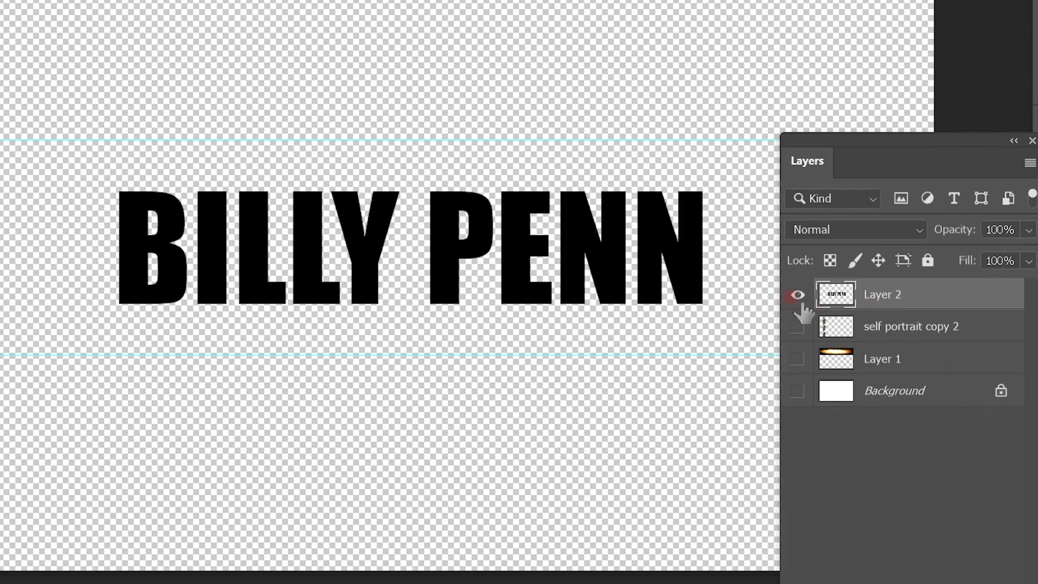
{"action": "left_click_drag", "start_coordinate": [798, 359], "coordinate": [799, 326]}
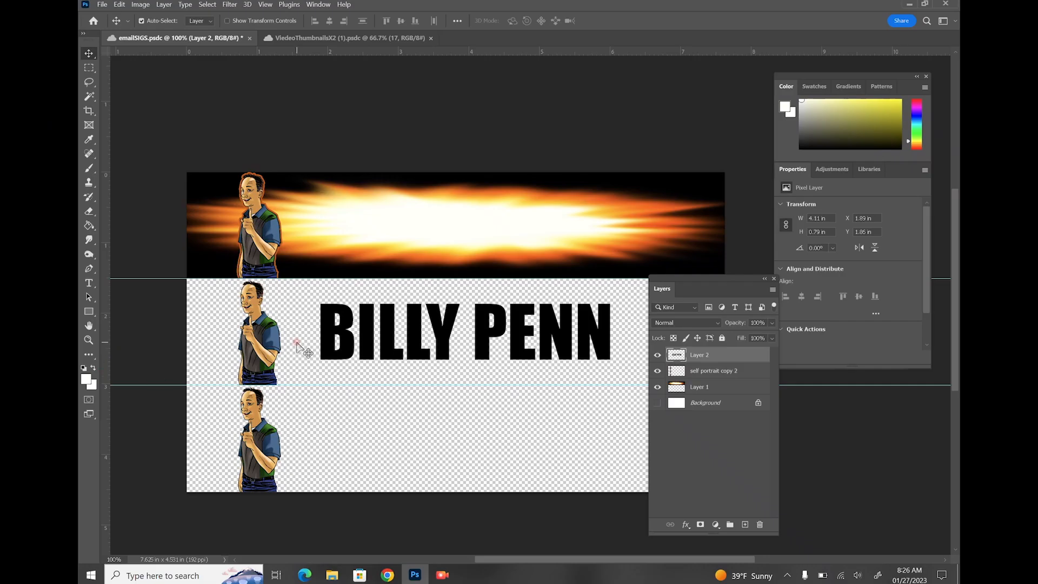
Skew the BILLY PENN text on Layer 2 into a forward slant, about 4.3 × 0.79 in
{"action": "left_click", "coordinate": [122, 5]}
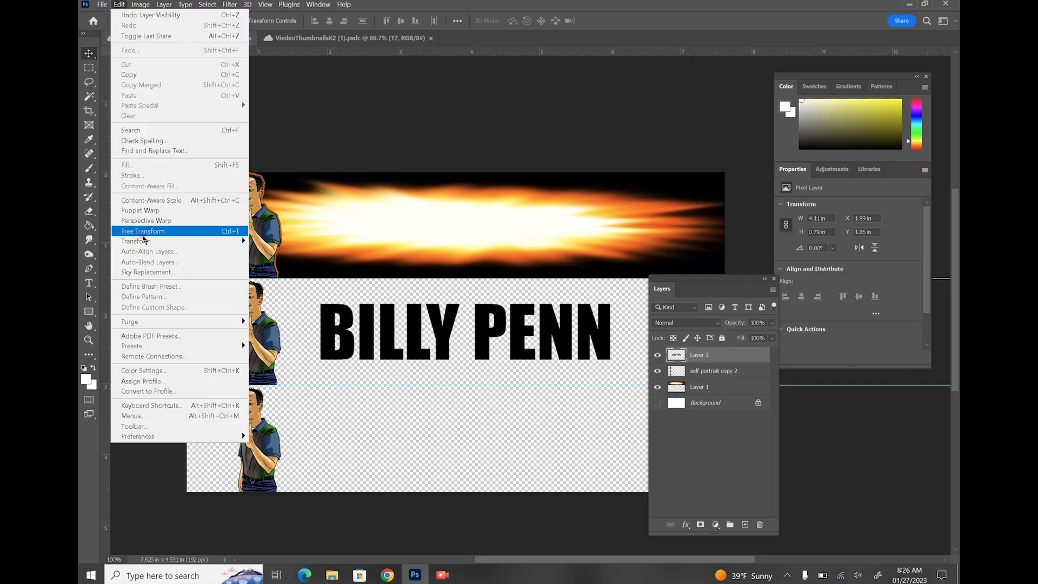
{"action": "mouse_move", "coordinate": [151, 242]}
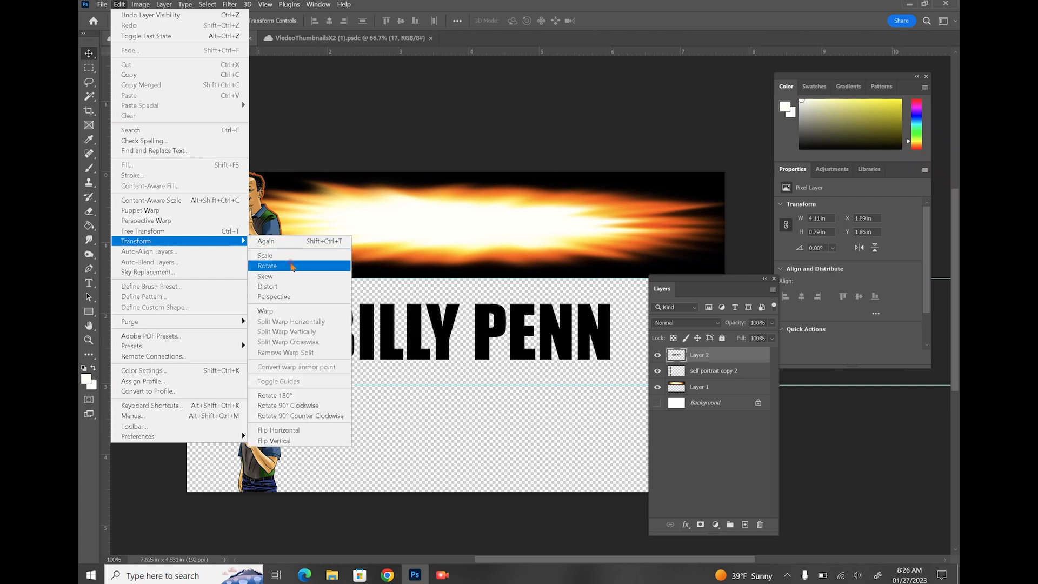
{"action": "left_click", "coordinate": [291, 267]}
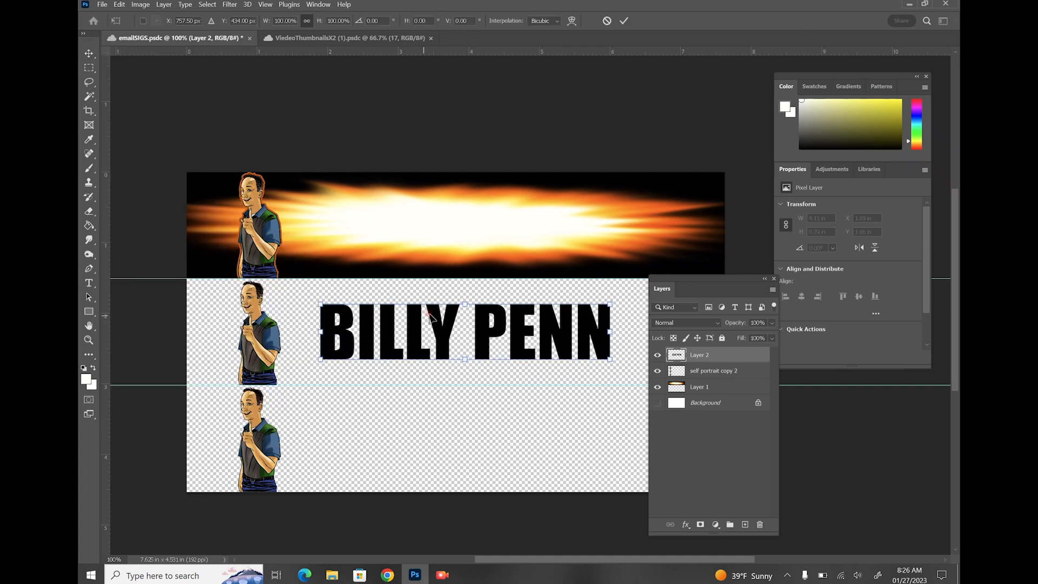
{"action": "left_click_drag", "start_coordinate": [466, 308], "coordinate": [479, 306]}
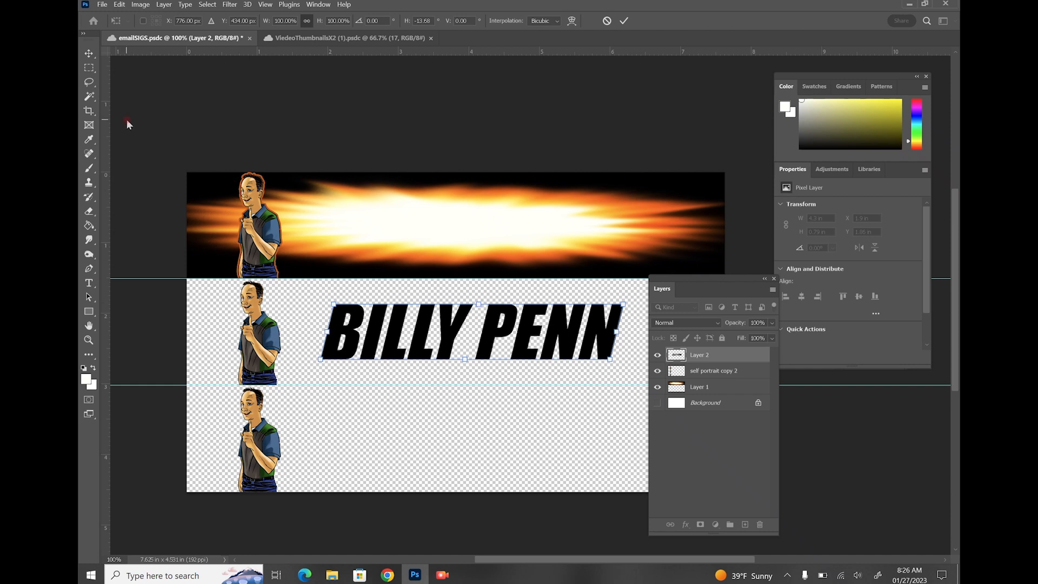
{"action": "left_click", "coordinate": [90, 69]}
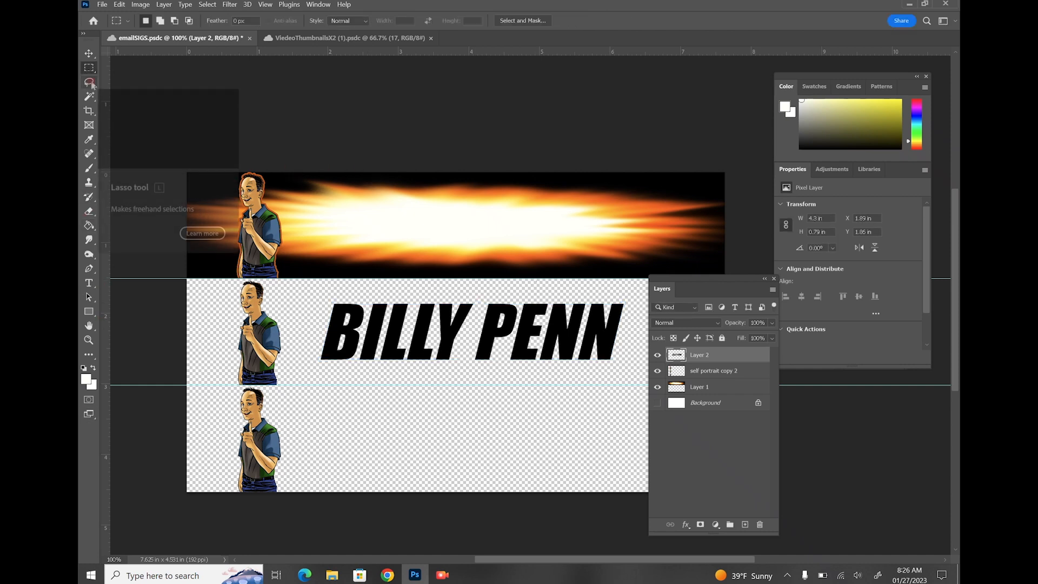
Search Google Images for star and copy the Wikipedia five-pointed star image
{"action": "left_click", "coordinate": [399, 575]}
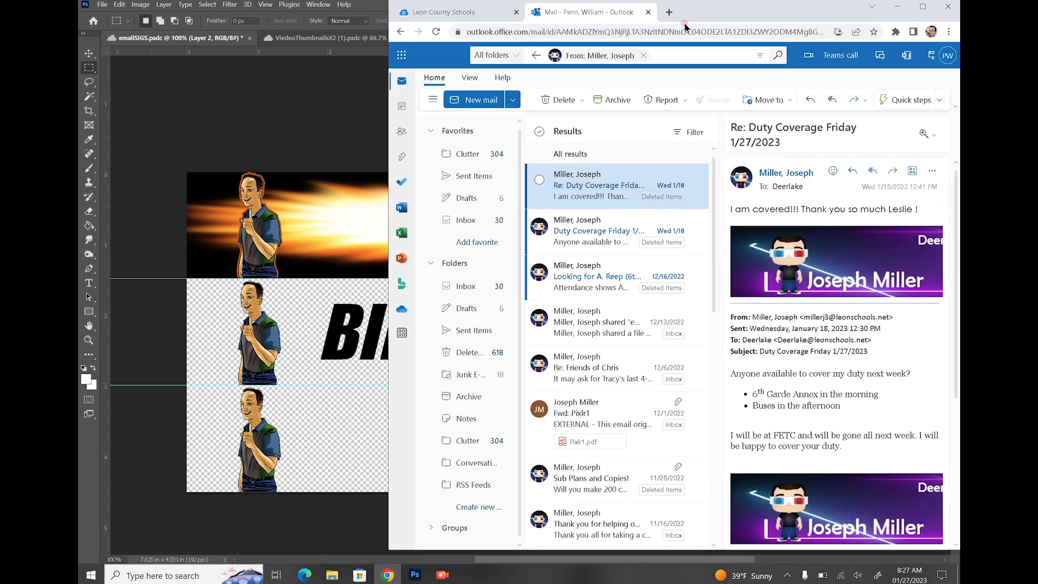
{"action": "left_click", "coordinate": [666, 12]}
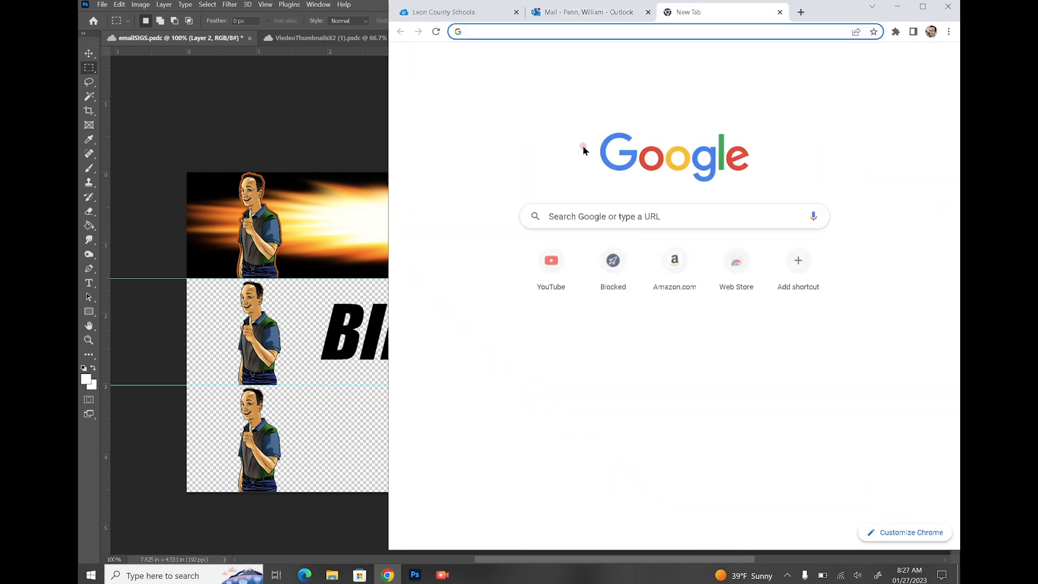
{"action": "left_click", "coordinate": [581, 215]}
{"action": "type", "text": "star"}
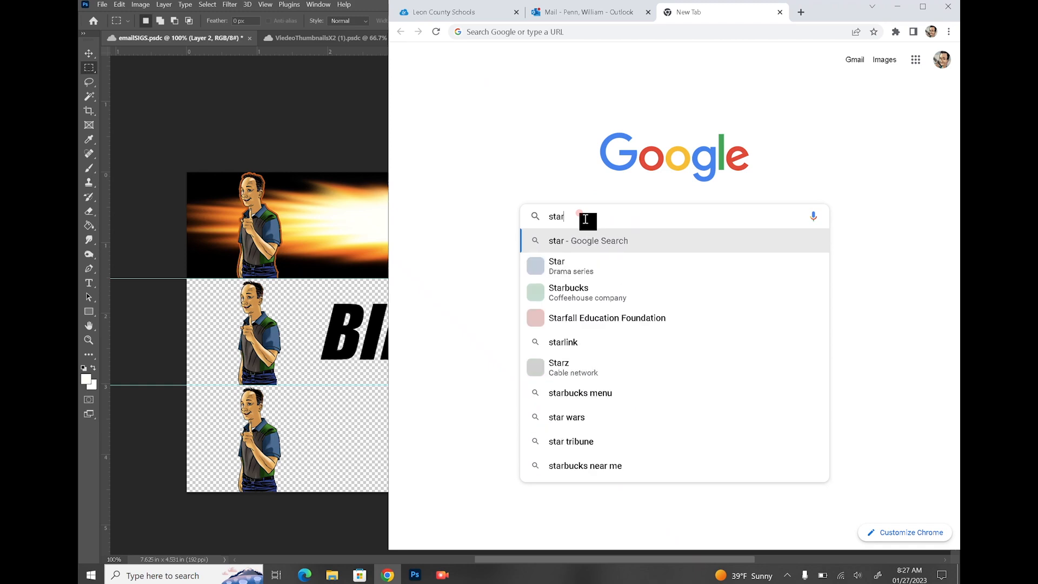
{"action": "key", "text": "Return"}
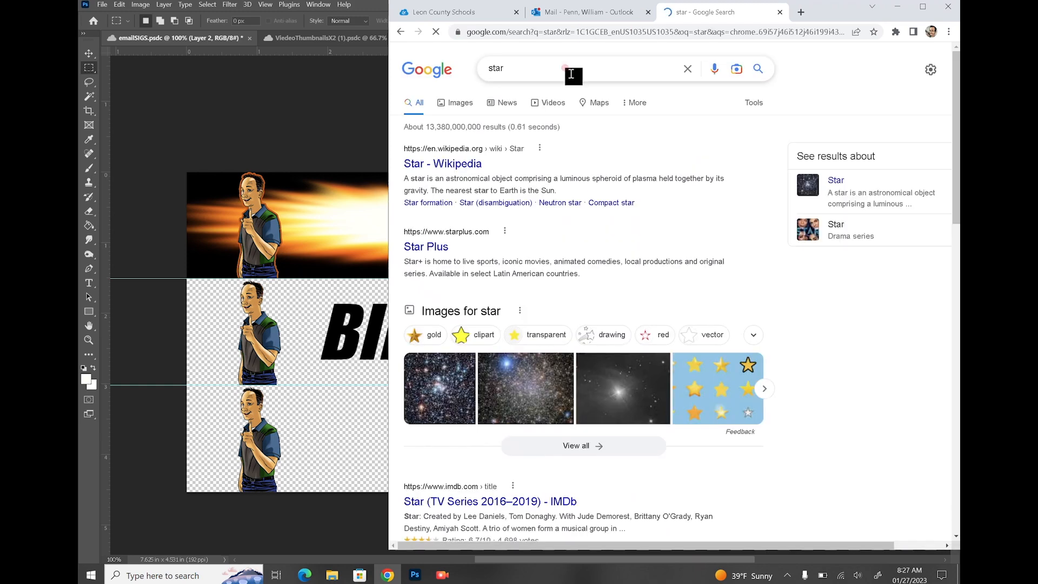
{"action": "left_click", "coordinate": [452, 103]}
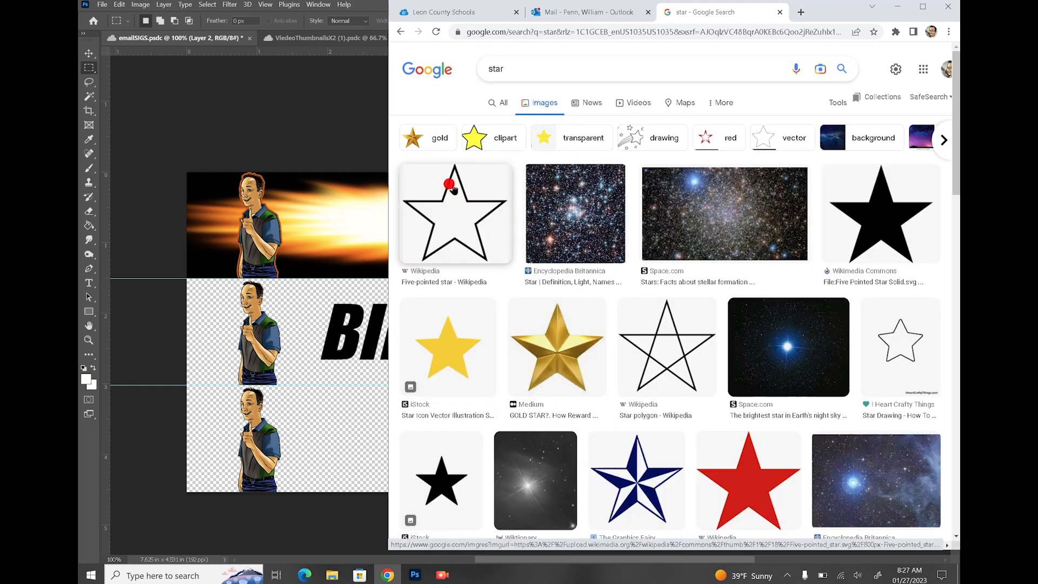
{"action": "left_click", "coordinate": [451, 187]}
{"action": "right_click", "coordinate": [803, 231]}
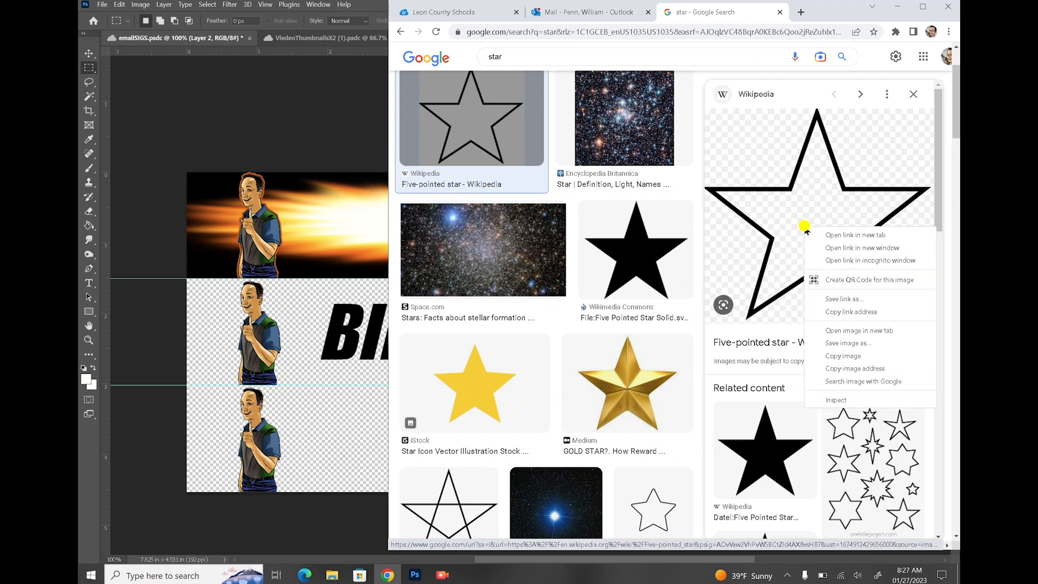
{"action": "left_click", "coordinate": [833, 354]}
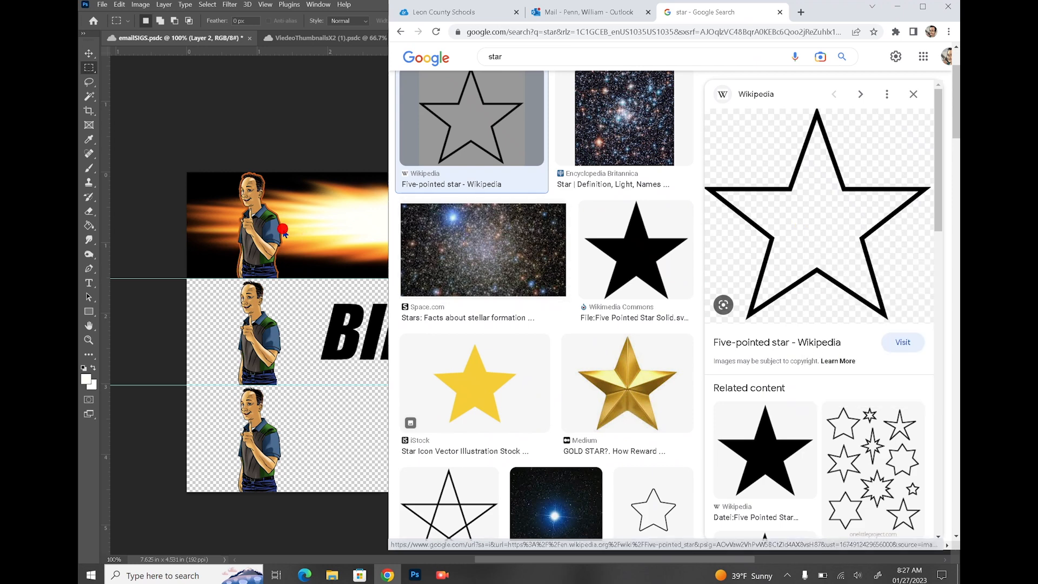
Paste the star into Photoshop, then undo the resulting black rectangle
{"action": "left_click", "coordinate": [281, 230]}
{"action": "left_click", "coordinate": [117, 4]}
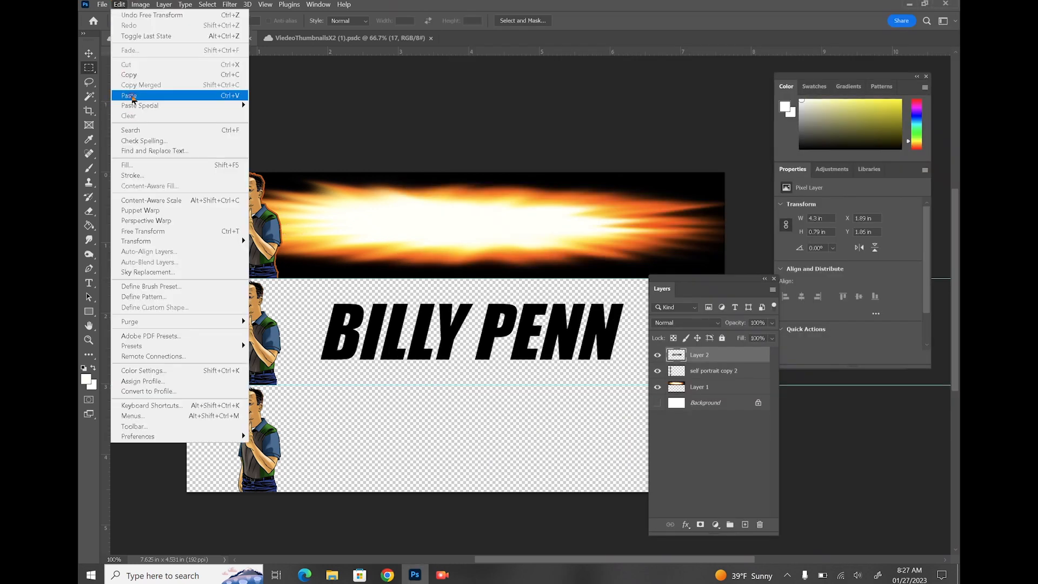
{"action": "left_click", "coordinate": [132, 95]}
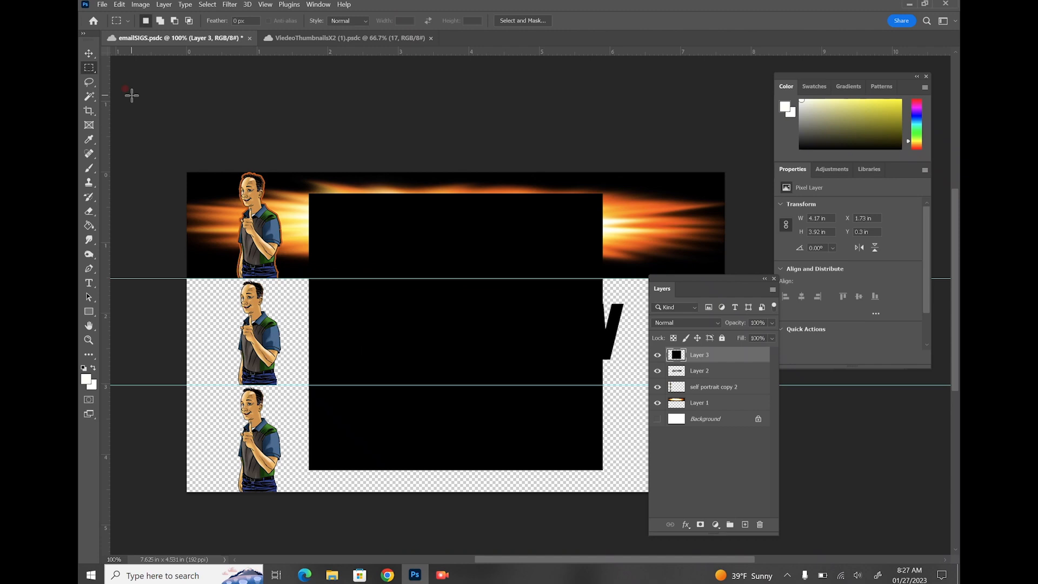
{"action": "key", "text": "ctrl+z"}
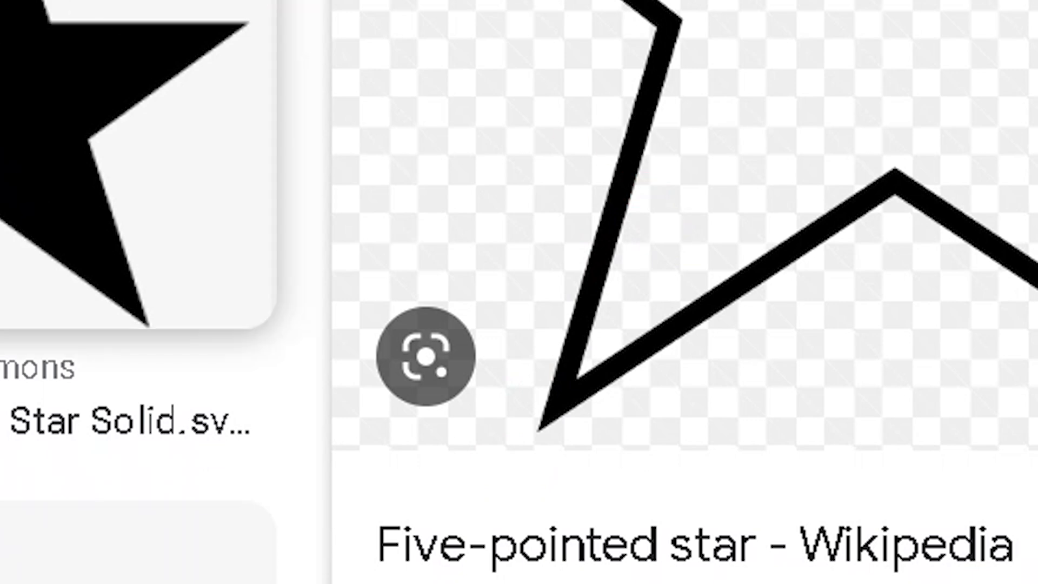
Copy the small star outline image from the Google results instead
{"action": "left_click", "coordinate": [16, 119]}
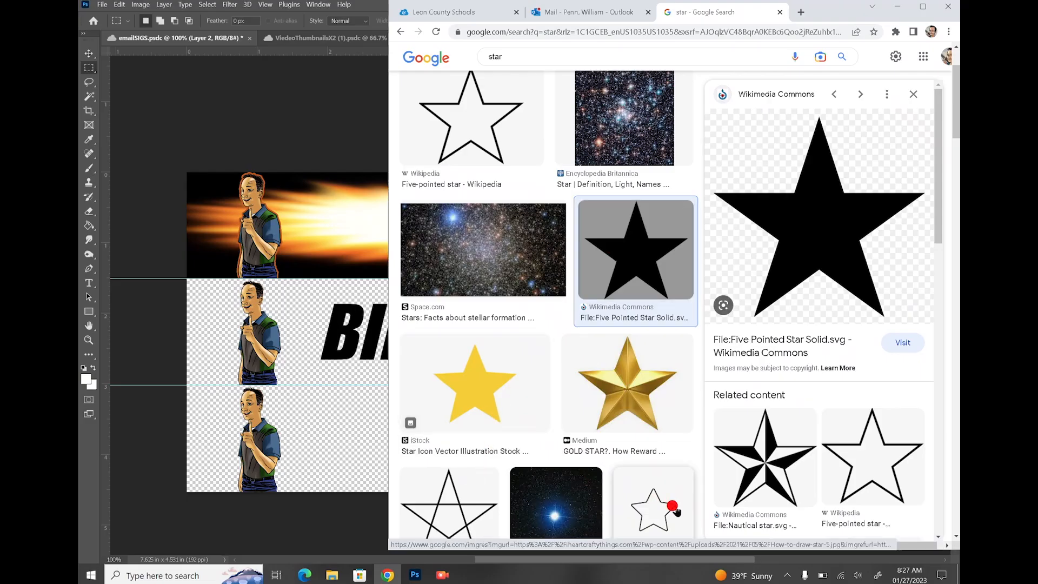
{"action": "left_click", "coordinate": [676, 511]}
{"action": "right_click", "coordinate": [808, 233]}
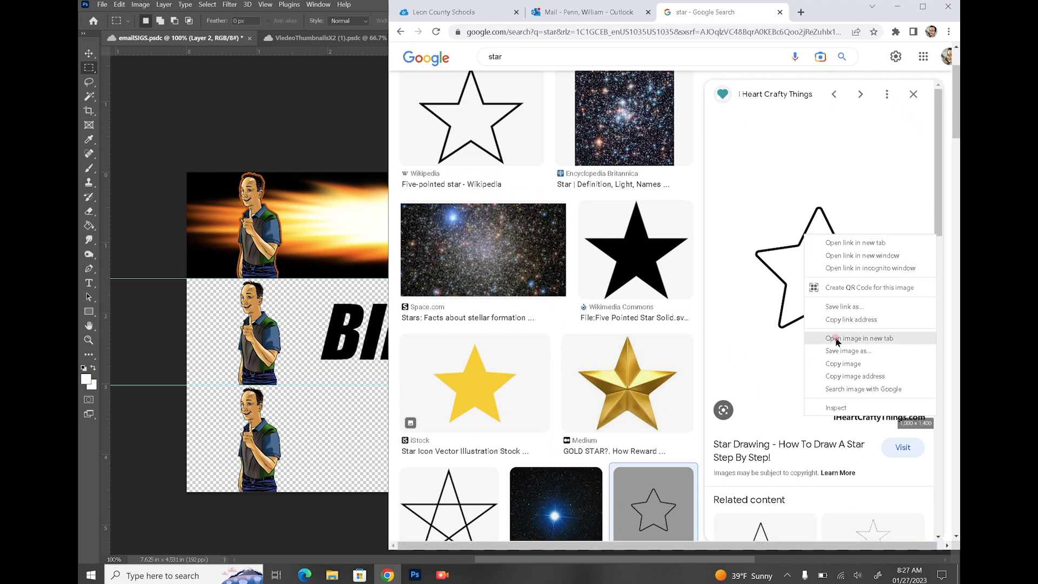
{"action": "left_click", "coordinate": [835, 363]}
{"action": "left_click", "coordinate": [292, 327]}
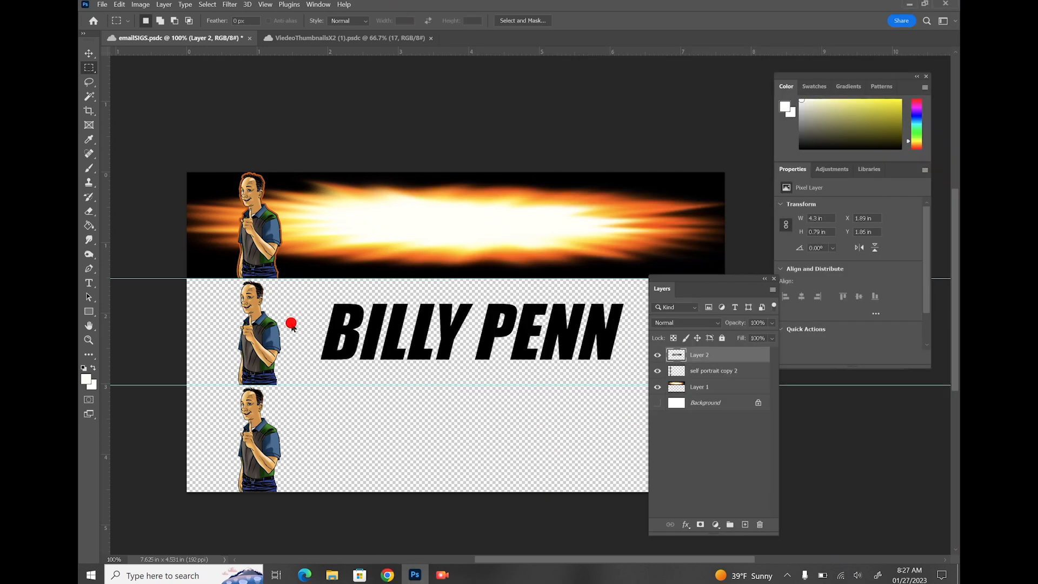
Paste the star outline, move it up, and Magic Wand-select its white interior
{"action": "left_click", "coordinate": [115, 4]}
{"action": "left_click", "coordinate": [133, 95]}
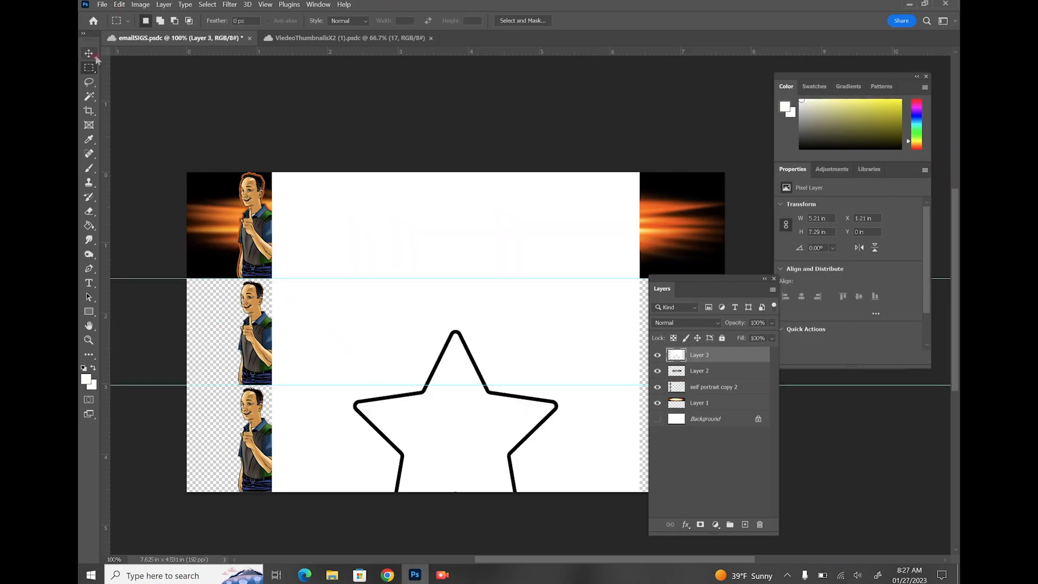
{"action": "left_click", "coordinate": [90, 53]}
{"action": "left_click_drag", "start_coordinate": [463, 309], "coordinate": [474, 240]}
{"action": "left_click", "coordinate": [90, 96]}
{"action": "left_click", "coordinate": [471, 321]}
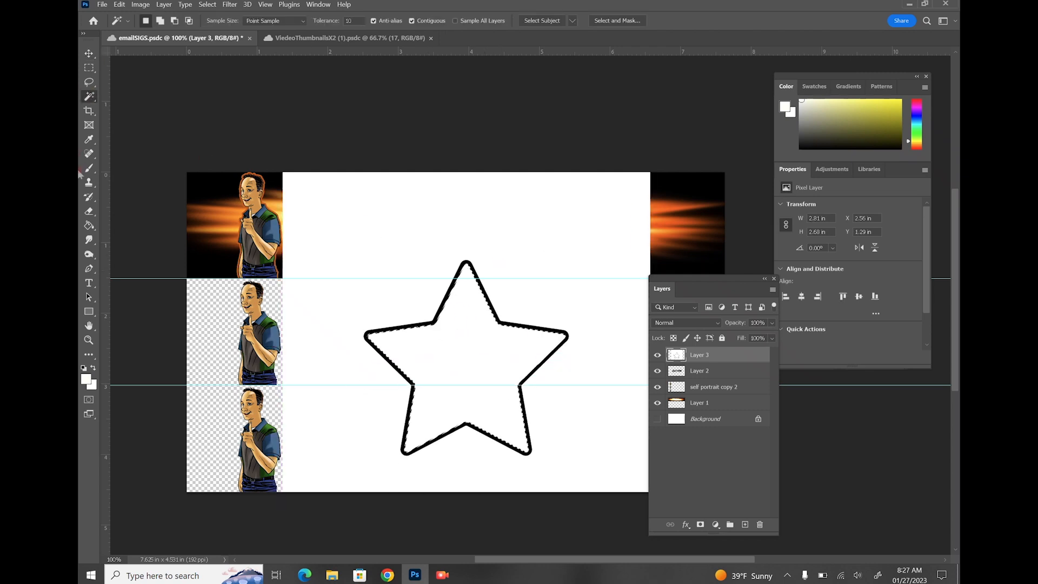
Fill the star black on a new Layer 4, delete the white star layer, and deselect
{"action": "left_click", "coordinate": [745, 523]}
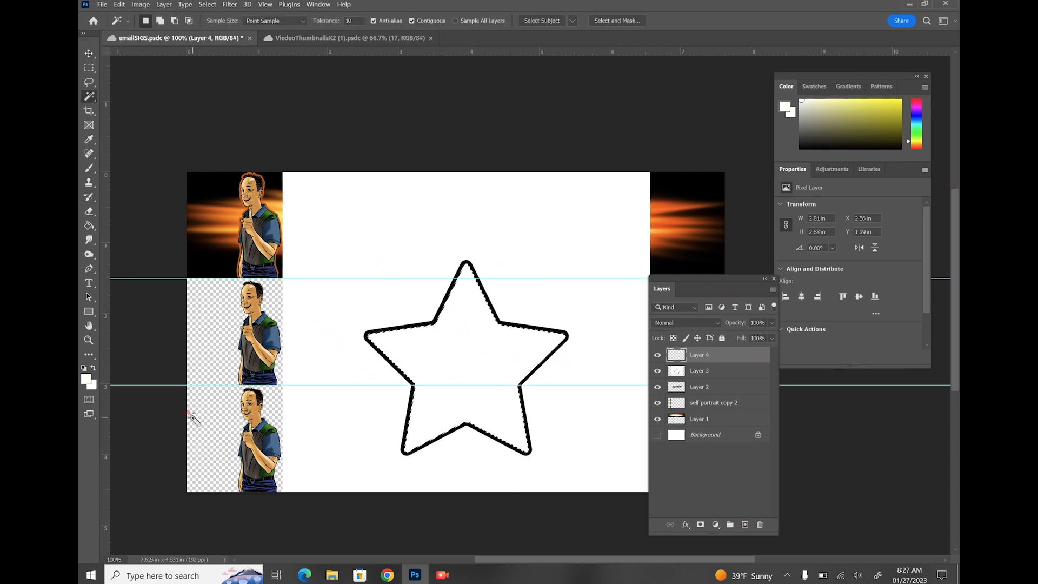
{"action": "left_click", "coordinate": [83, 369]}
{"action": "left_click", "coordinate": [89, 226]}
{"action": "left_click", "coordinate": [466, 357]}
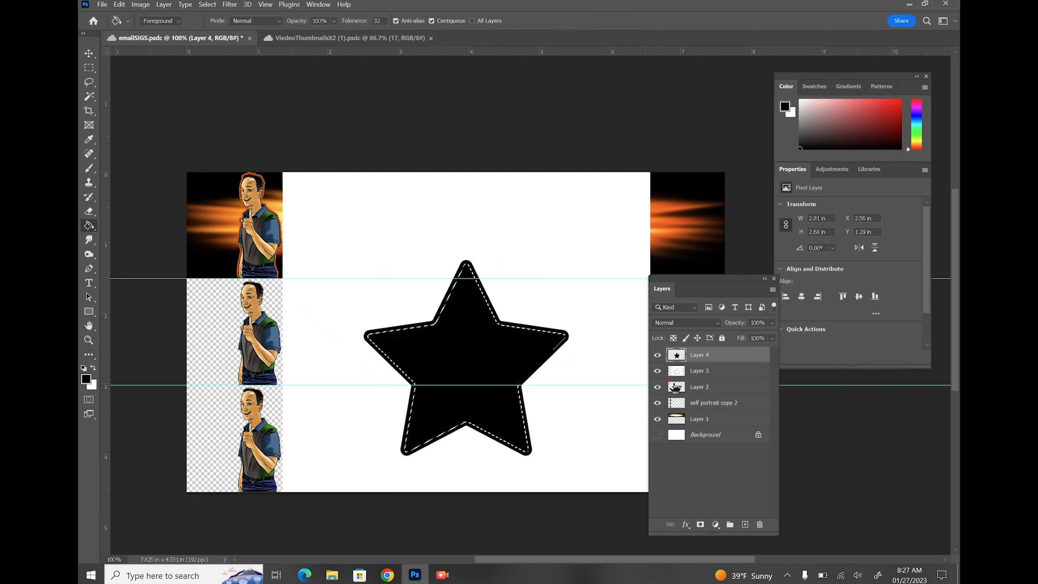
{"action": "left_click", "coordinate": [707, 376]}
{"action": "left_click_drag", "start_coordinate": [709, 376], "coordinate": [760, 524]}
{"action": "key", "text": "m"}
{"action": "left_click", "coordinate": [307, 192]}
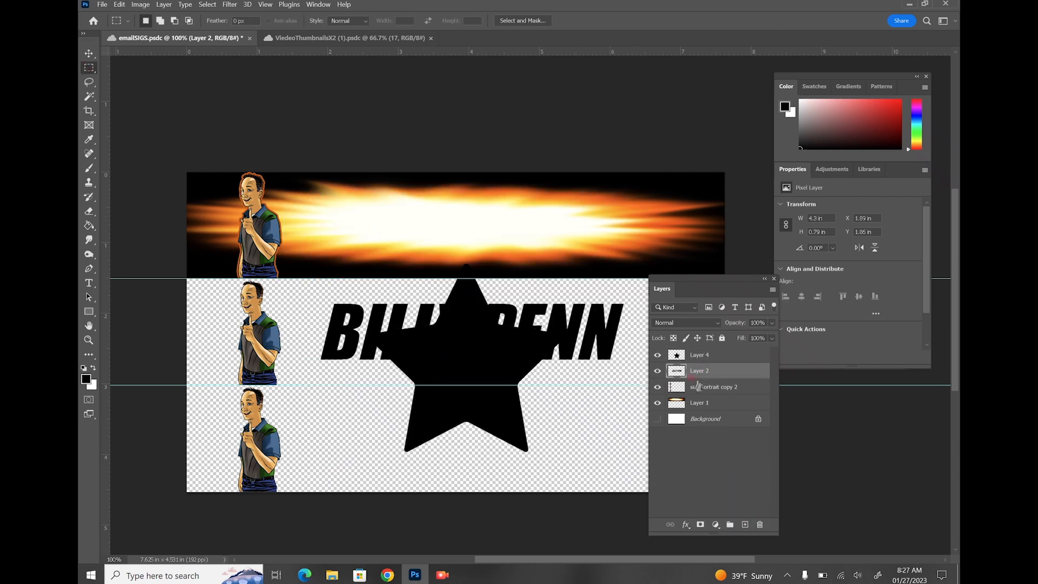
Shrink the black star on Layer 4 to about 0.3 in, atop the I in BILLY
{"action": "left_click", "coordinate": [702, 354]}
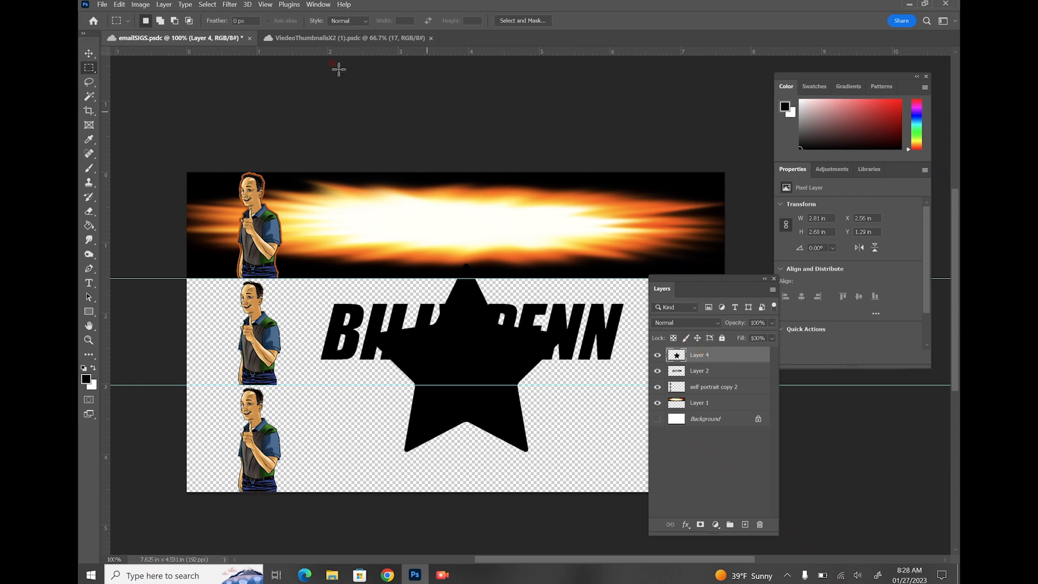
{"action": "left_click", "coordinate": [119, 5]}
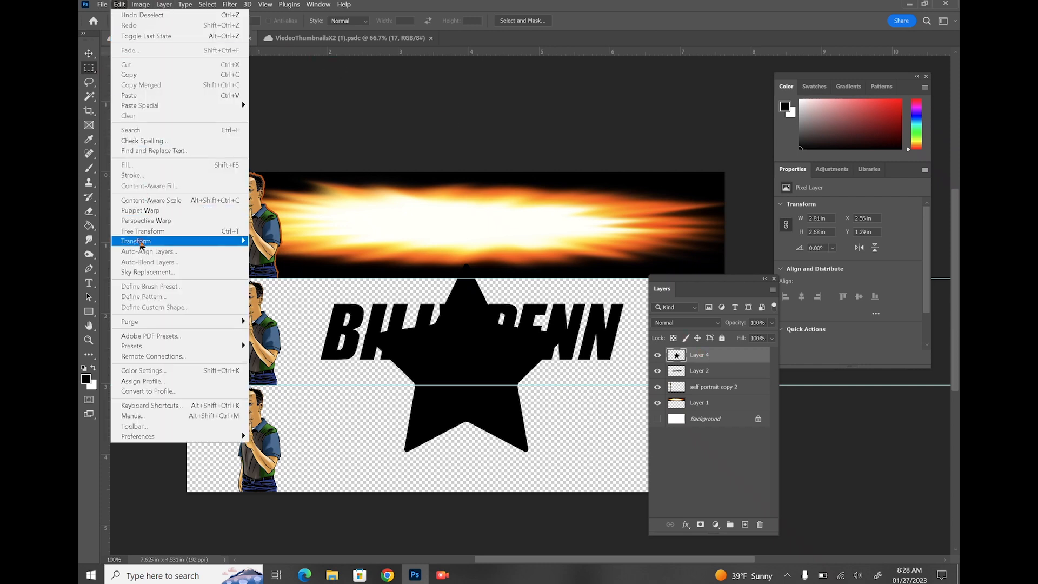
{"action": "mouse_move", "coordinate": [146, 241]}
{"action": "left_click", "coordinate": [264, 256]}
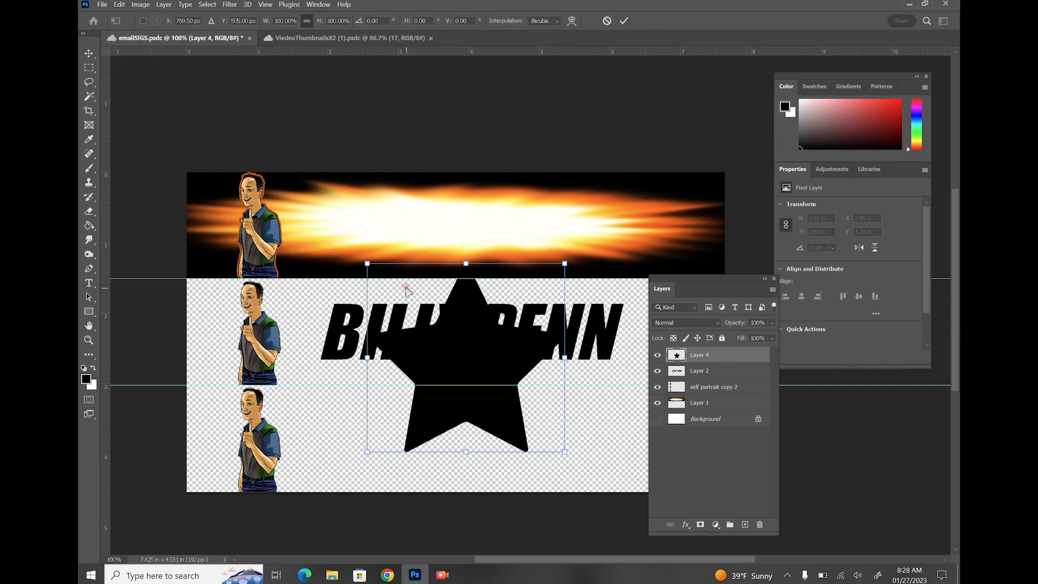
{"action": "left_click_drag", "start_coordinate": [367, 264], "coordinate": [378, 317]}
{"action": "key", "text": "Return"}
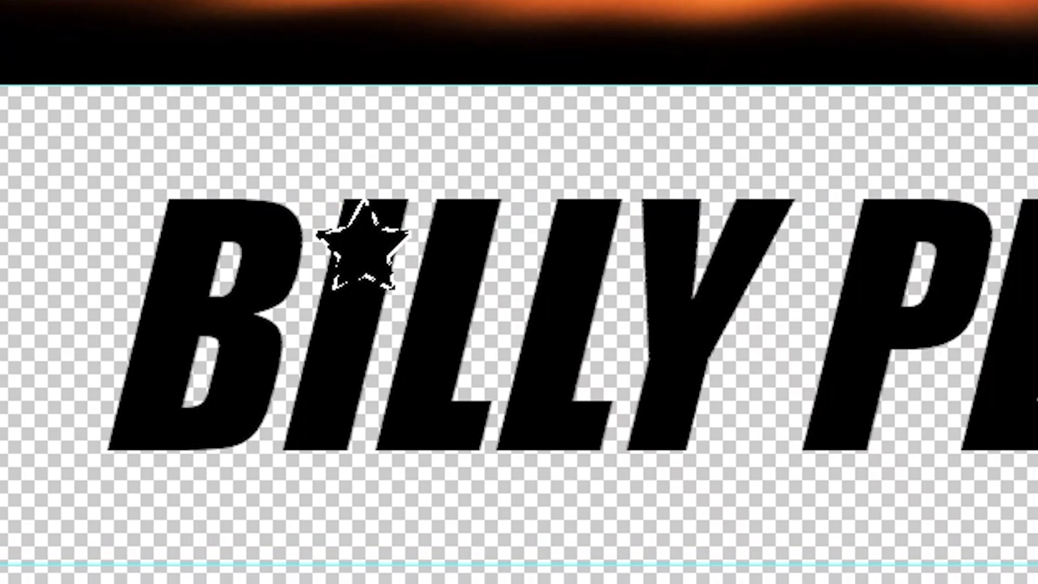
Invert the star selection and make Layer 2 active for erasing
{"action": "left_click", "coordinate": [207, 4]}
{"action": "left_click", "coordinate": [218, 47]}
{"action": "left_click", "coordinate": [708, 371]}
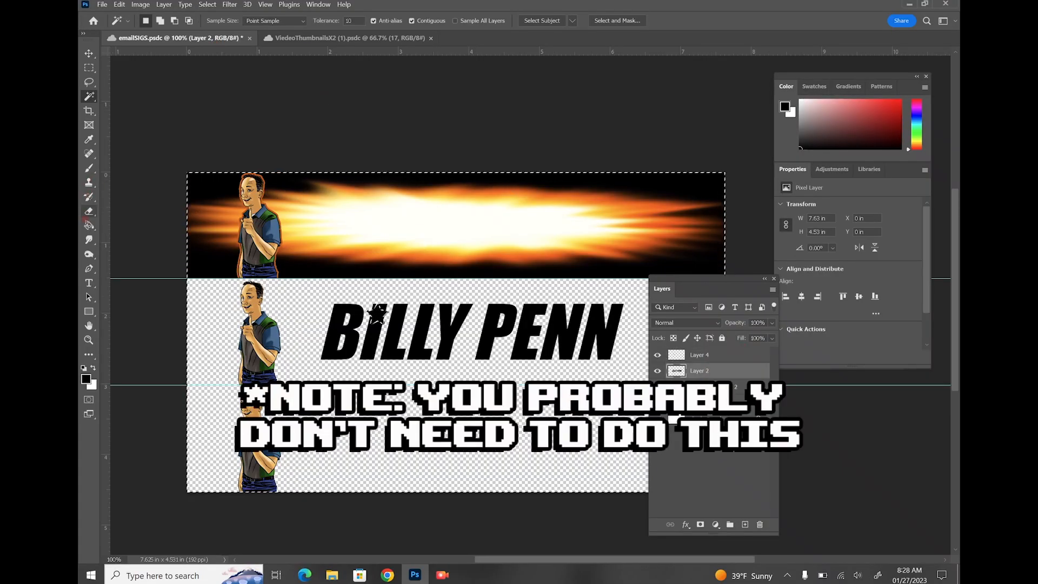
{"action": "left_click", "coordinate": [89, 211]}
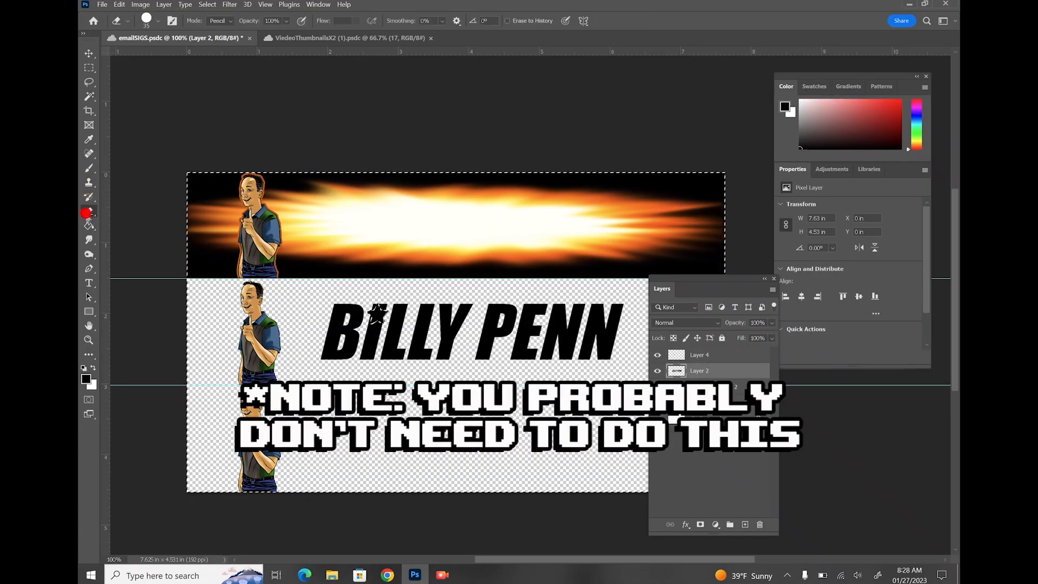
Erase stray pixels around the star and merge Layer 4 down into Layer 2
{"action": "left_click", "coordinate": [370, 323]}
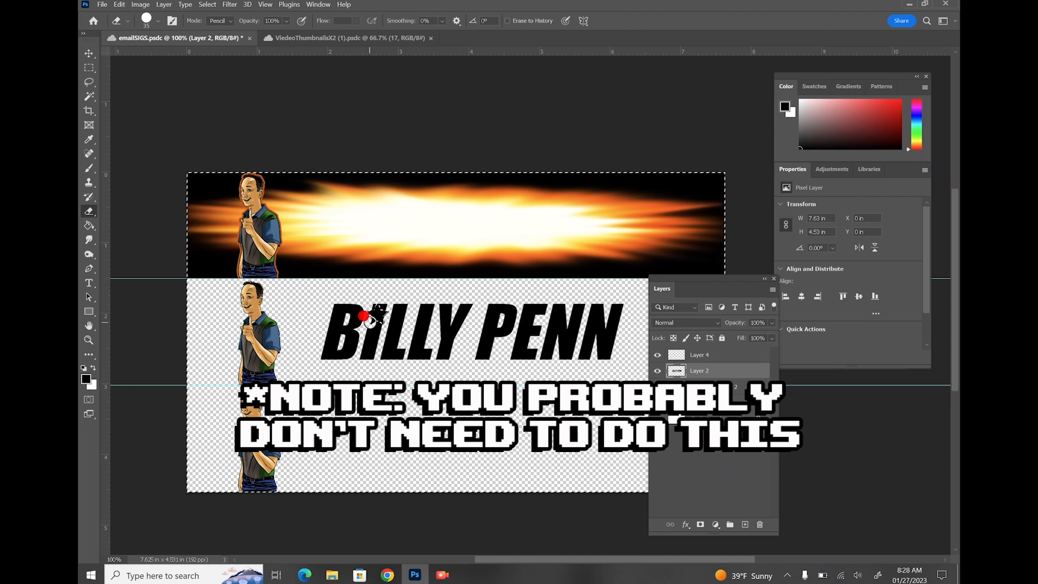
{"action": "key", "text": "m"}
{"action": "left_click", "coordinate": [610, 285]}
{"action": "left_click", "coordinate": [712, 353]}
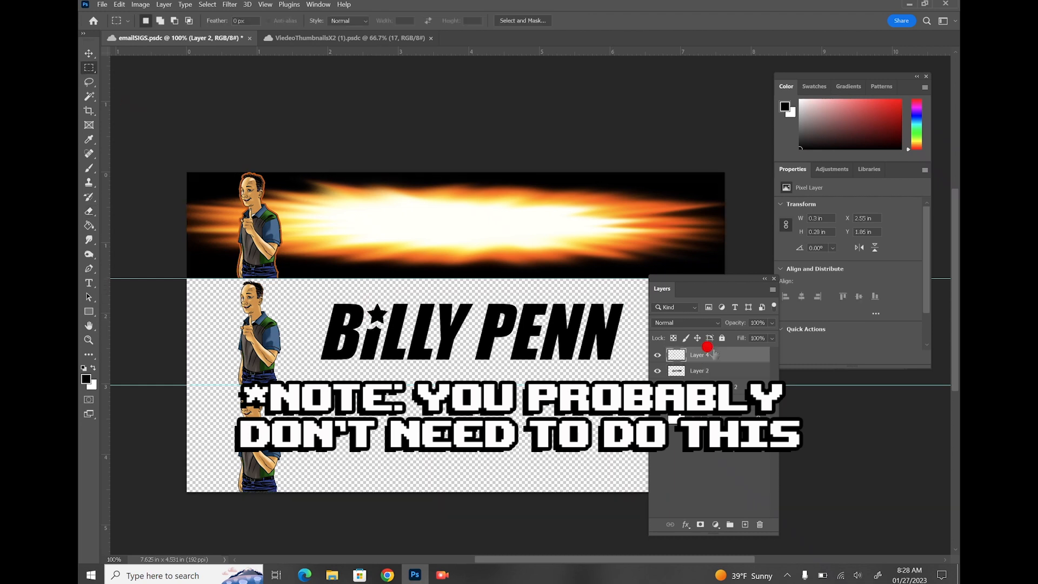
{"action": "left_click", "coordinate": [773, 290]}
{"action": "left_click", "coordinate": [806, 488]}
Fill every BILLY PENN letter white using Paint Bucket with Contiguous turned off
{"action": "left_click", "coordinate": [656, 356]}
{"action": "left_click", "coordinate": [657, 355]}
{"action": "left_click", "coordinate": [658, 356]}
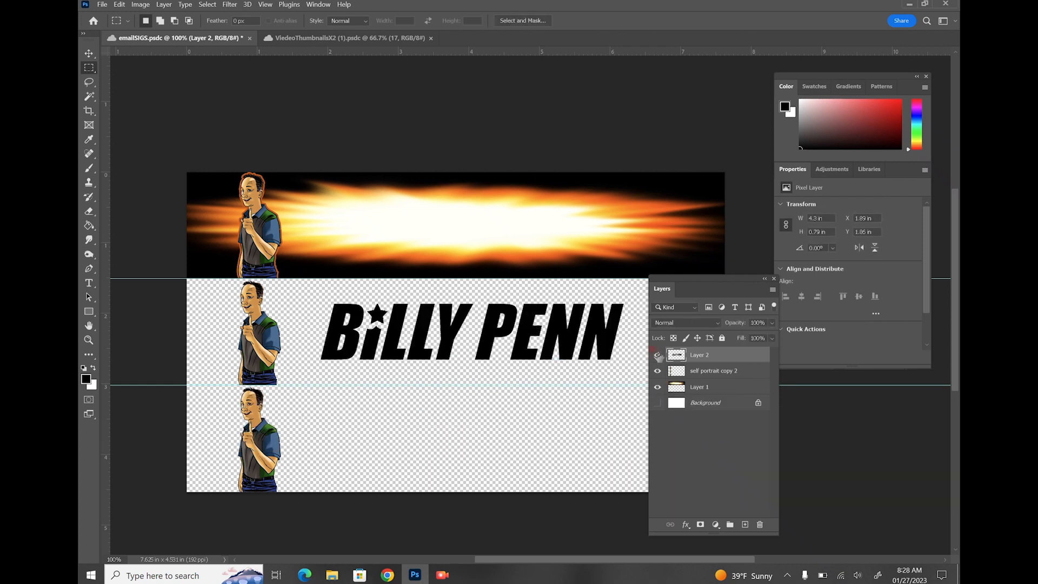
{"action": "left_click", "coordinate": [95, 369]}
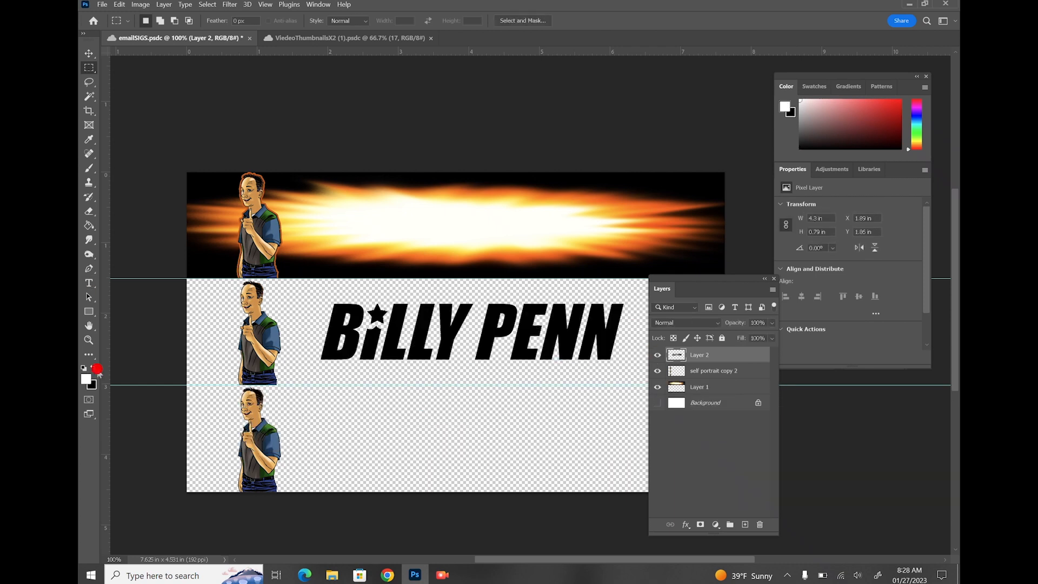
{"action": "left_click", "coordinate": [90, 225]}
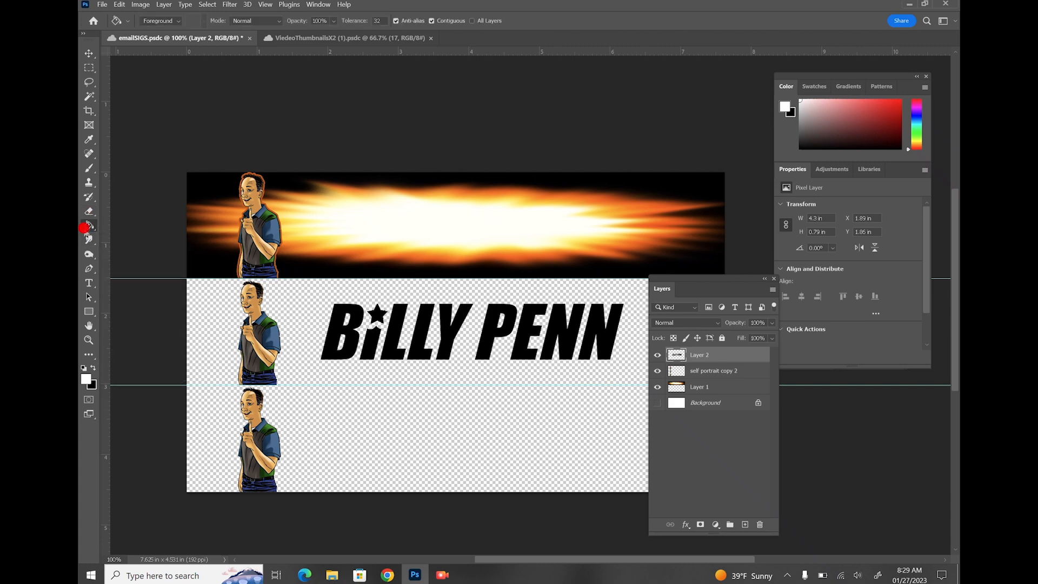
{"action": "left_click", "coordinate": [336, 331]}
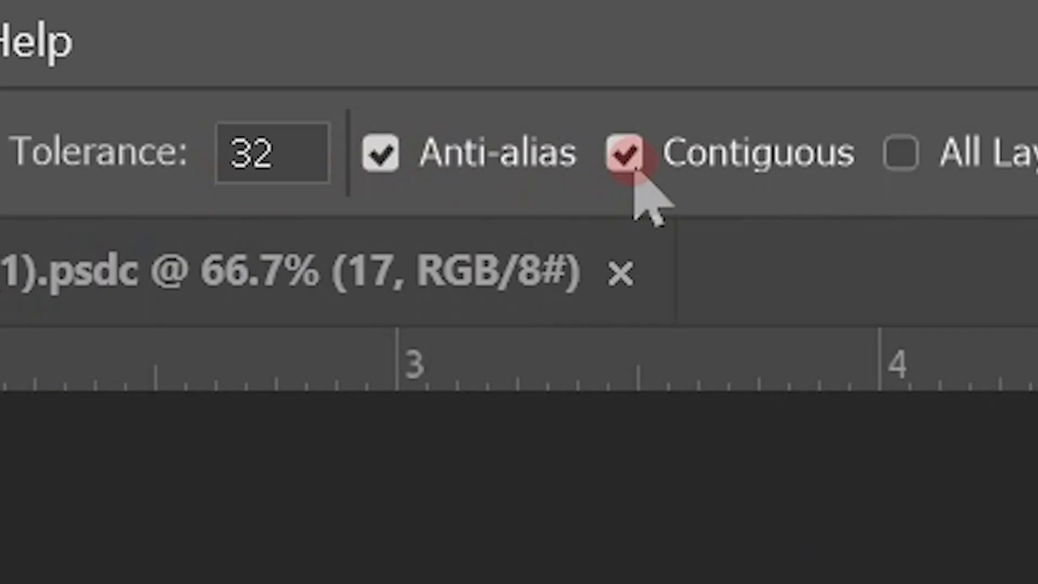
{"action": "left_click", "coordinate": [433, 22]}
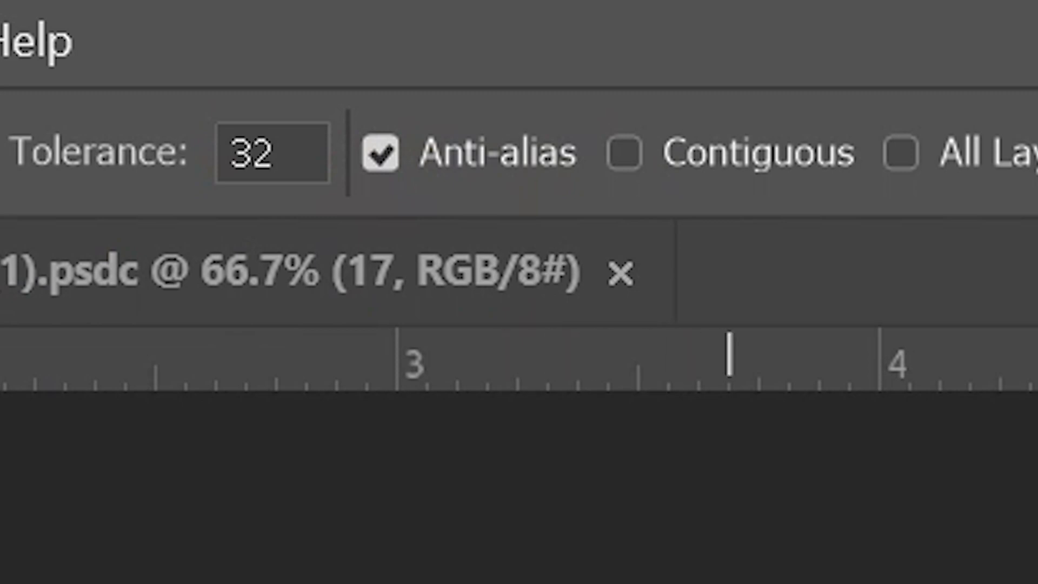
{"action": "left_click", "coordinate": [420, 336]}
{"action": "left_click", "coordinate": [799, 380]}
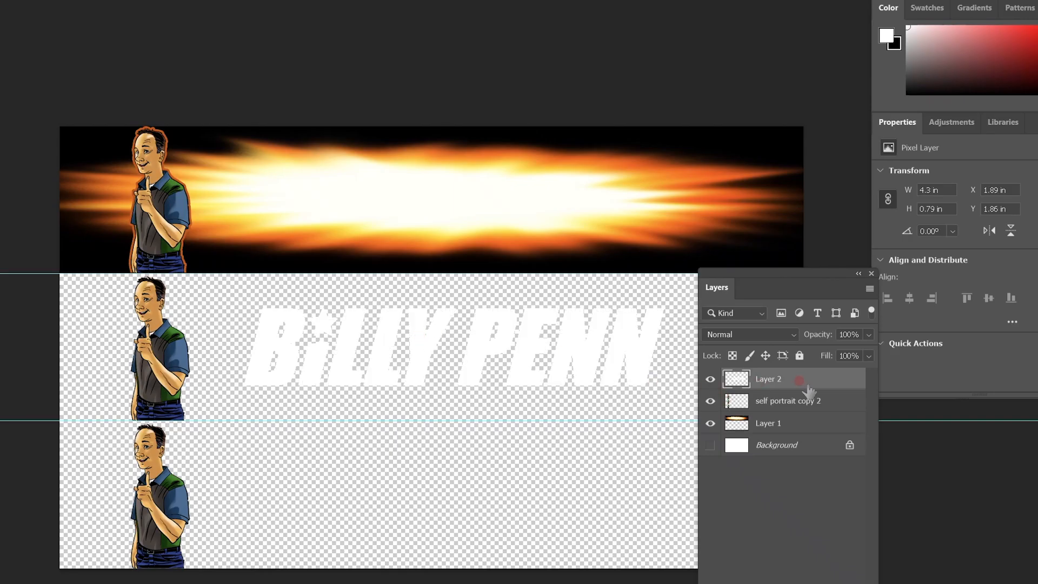
Give the BILLY PENN text a 13 px black stroke and move it onto the fiery top banner
{"action": "right_click", "coordinate": [809, 388]}
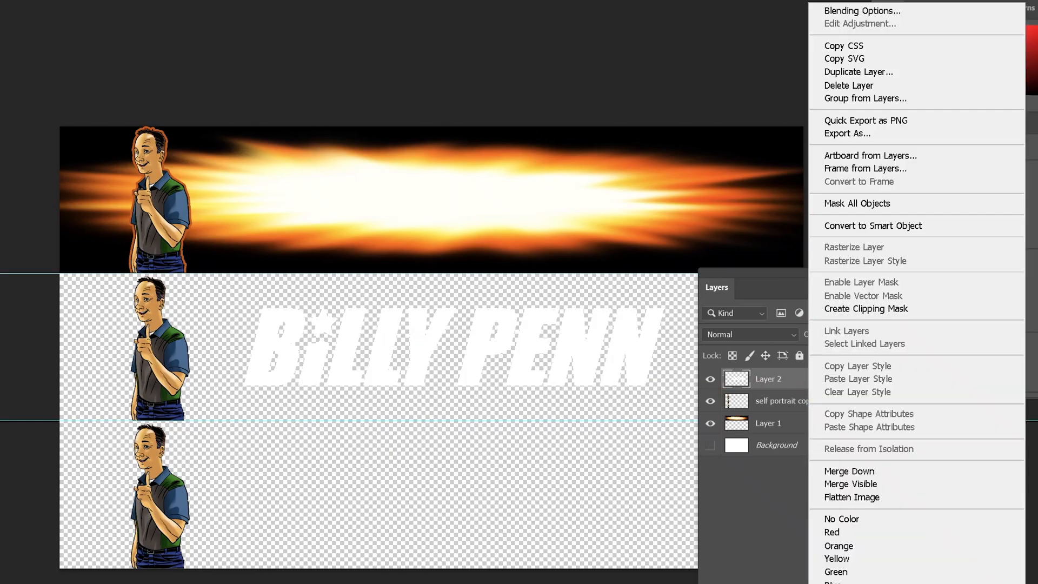
{"action": "left_click", "coordinate": [830, 12]}
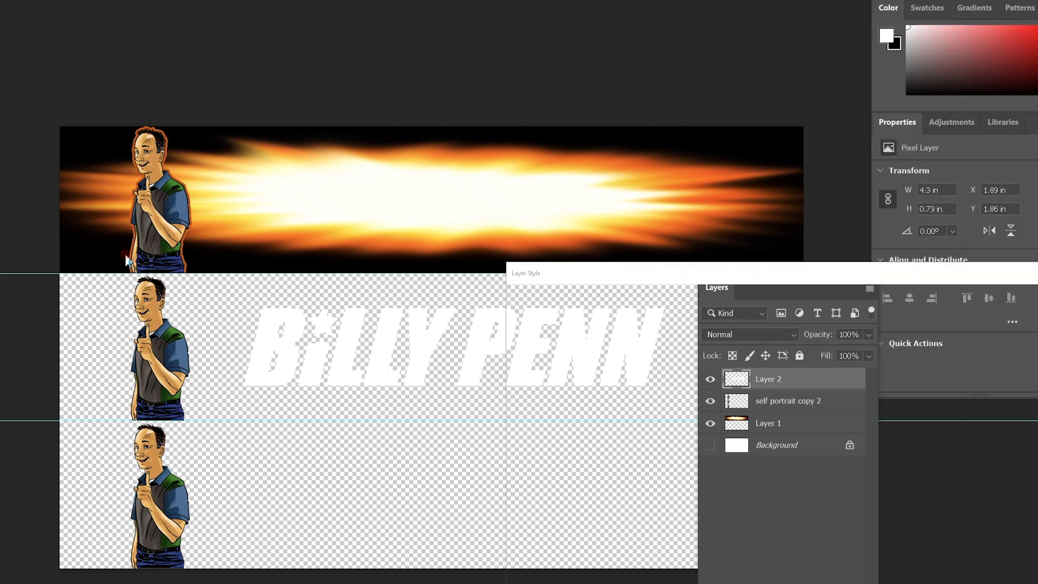
{"action": "left_click", "coordinate": [557, 426]}
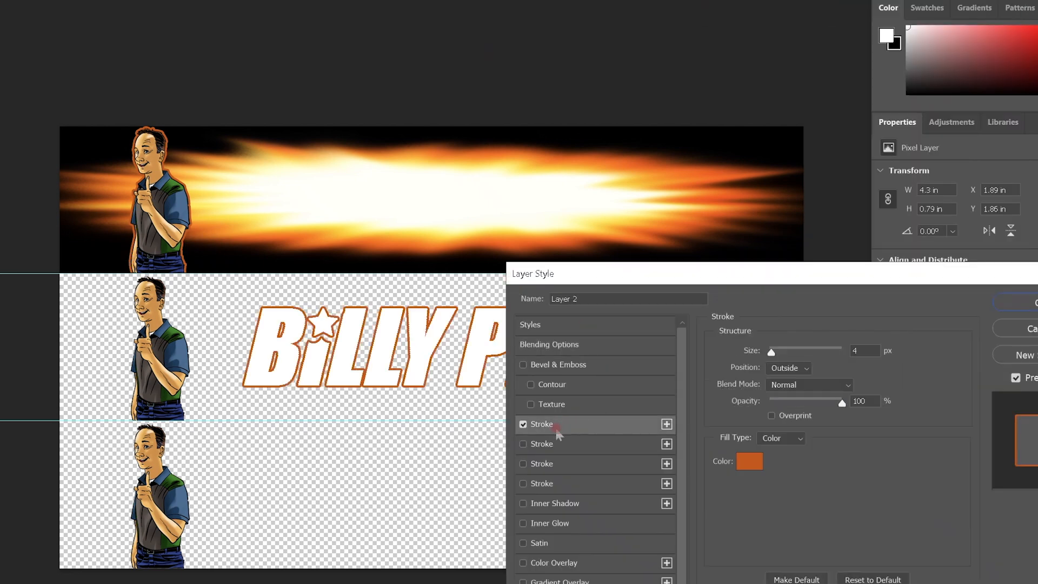
{"action": "left_click", "coordinate": [744, 464]}
{"action": "left_click_drag", "start_coordinate": [382, 250], "coordinate": [390, 260]}
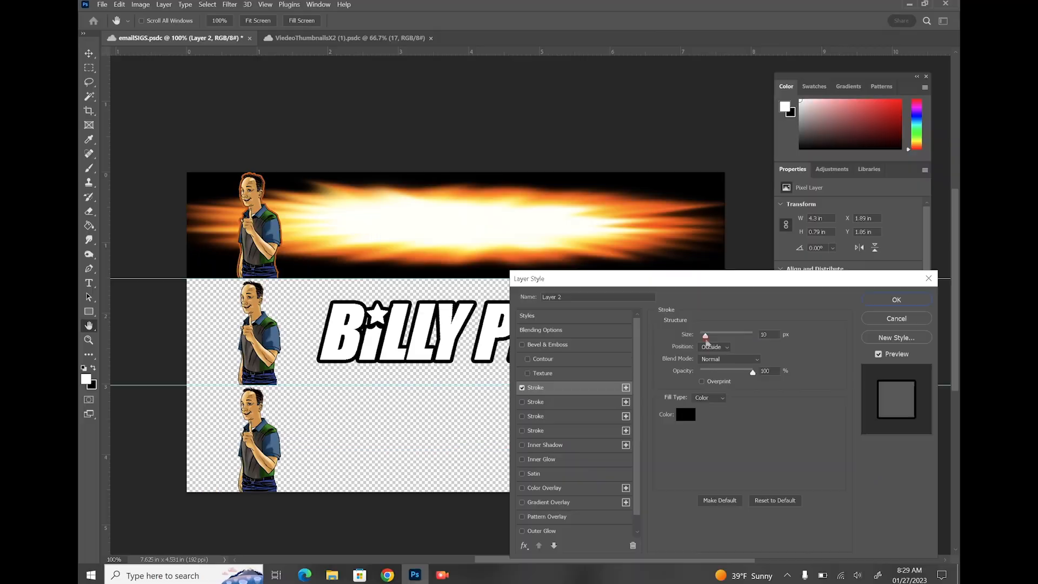
{"action": "left_click_drag", "start_coordinate": [773, 353], "coordinate": [777, 356]}
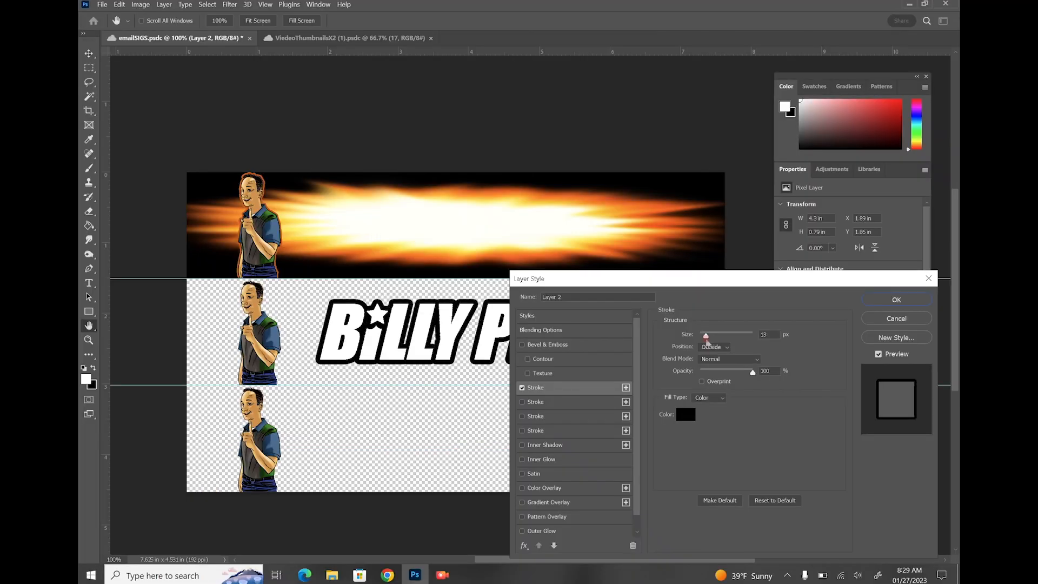
{"action": "left_click_drag", "start_coordinate": [706, 340], "coordinate": [706, 340]}
{"action": "left_click", "coordinate": [896, 300]}
{"action": "left_click", "coordinate": [88, 53]}
{"action": "left_click_drag", "start_coordinate": [373, 347], "coordinate": [351, 216]}
Scale BILLY PENN down to about 75% beside the portrait, then add a new empty layer
{"action": "left_click", "coordinate": [119, 4]}
{"action": "mouse_move", "coordinate": [201, 241]}
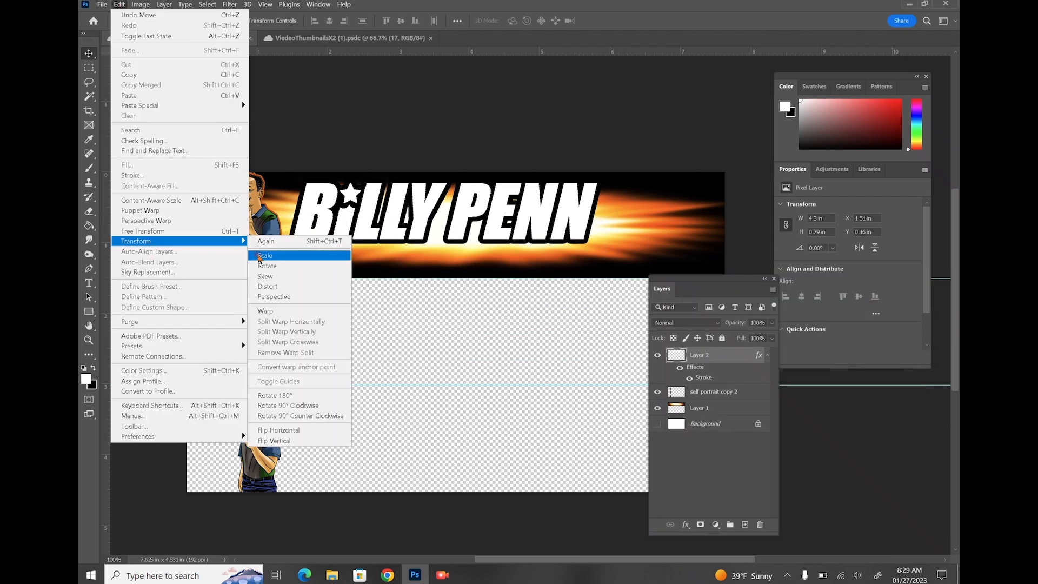
{"action": "left_click", "coordinate": [319, 255]}
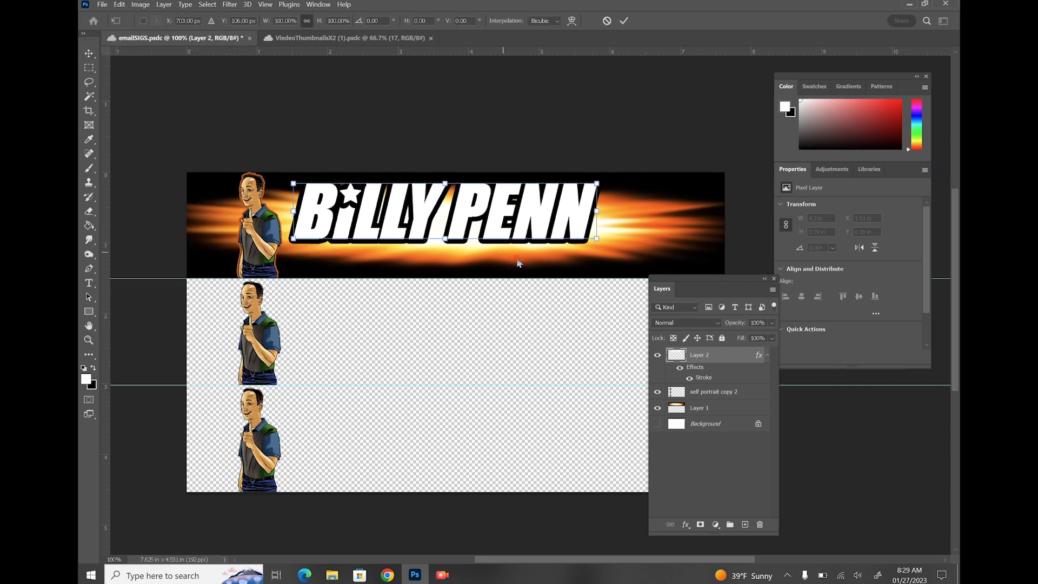
{"action": "left_click_drag", "start_coordinate": [597, 242], "coordinate": [519, 225]}
{"action": "left_click_drag", "start_coordinate": [349, 195], "coordinate": [343, 201]}
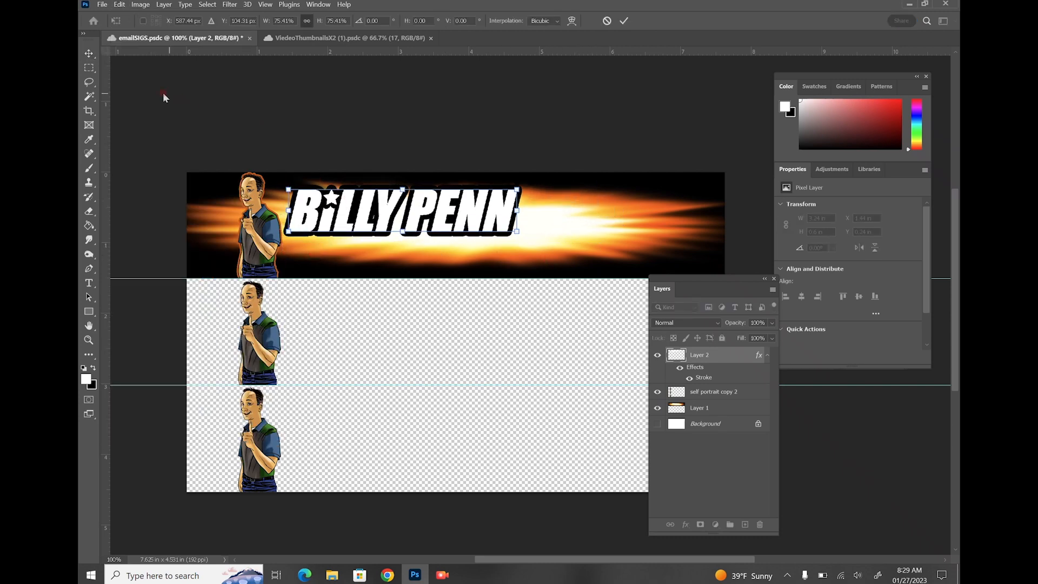
{"action": "left_click", "coordinate": [87, 67]}
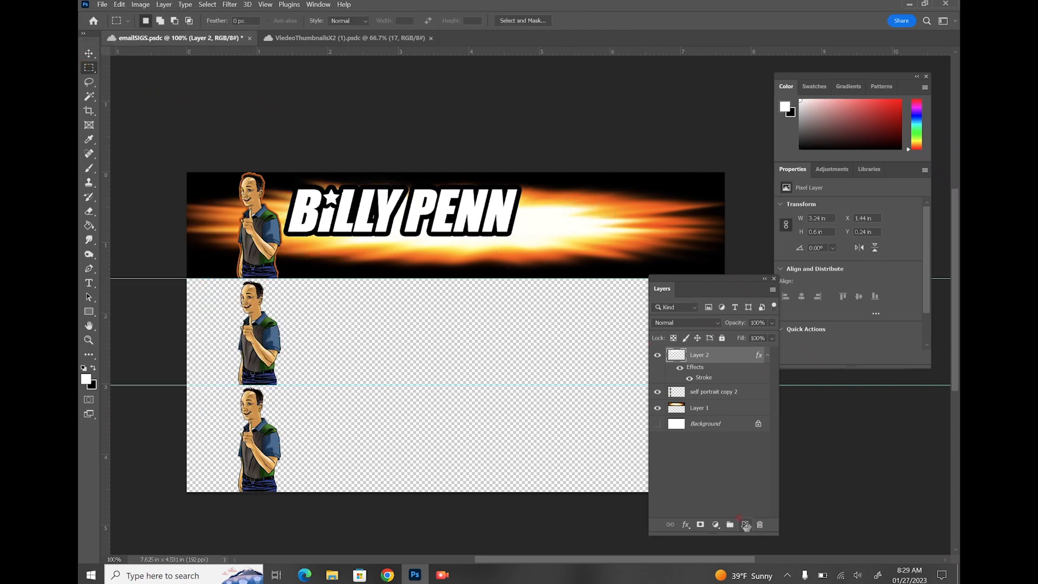
{"action": "left_click", "coordinate": [745, 524]}
Move Layer 3 below the text layer and select the banner area right of BILLY PENN
{"action": "left_click_drag", "start_coordinate": [714, 366], "coordinate": [715, 411]}
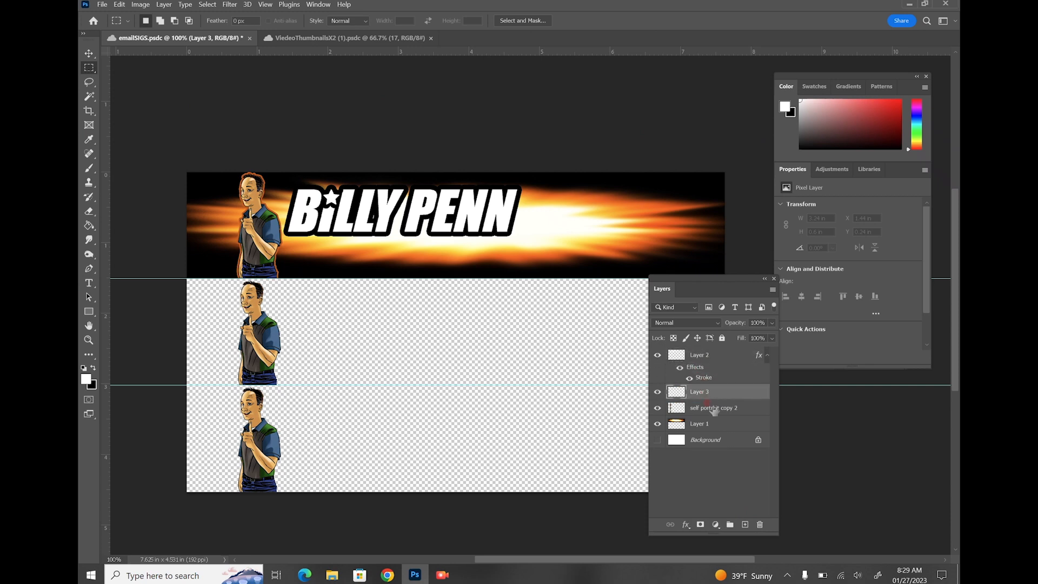
{"action": "left_click_drag", "start_coordinate": [516, 191], "coordinate": [738, 226]}
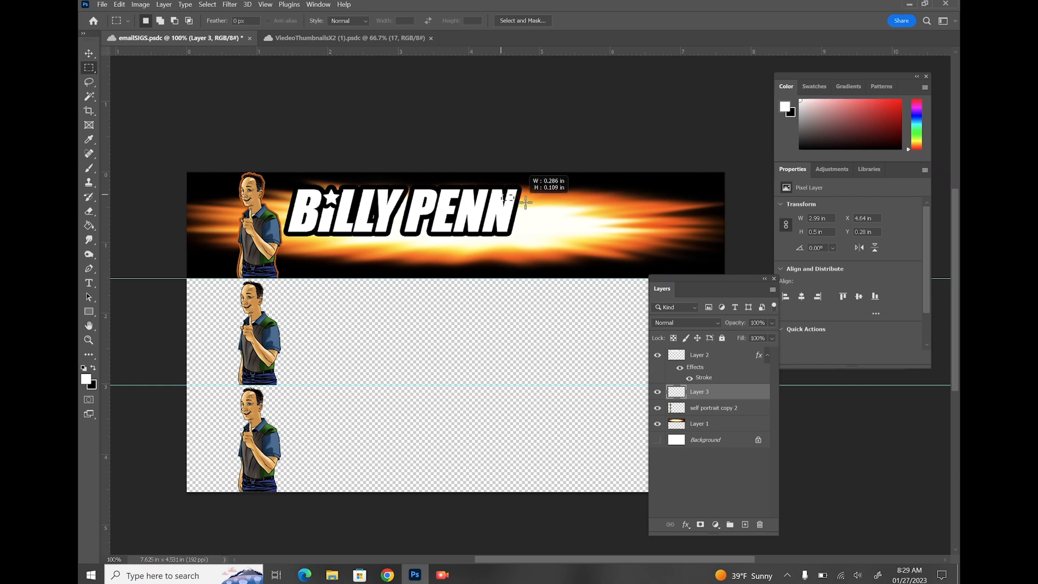
{"action": "left_click_drag", "start_coordinate": [673, 228], "coordinate": [726, 243]}
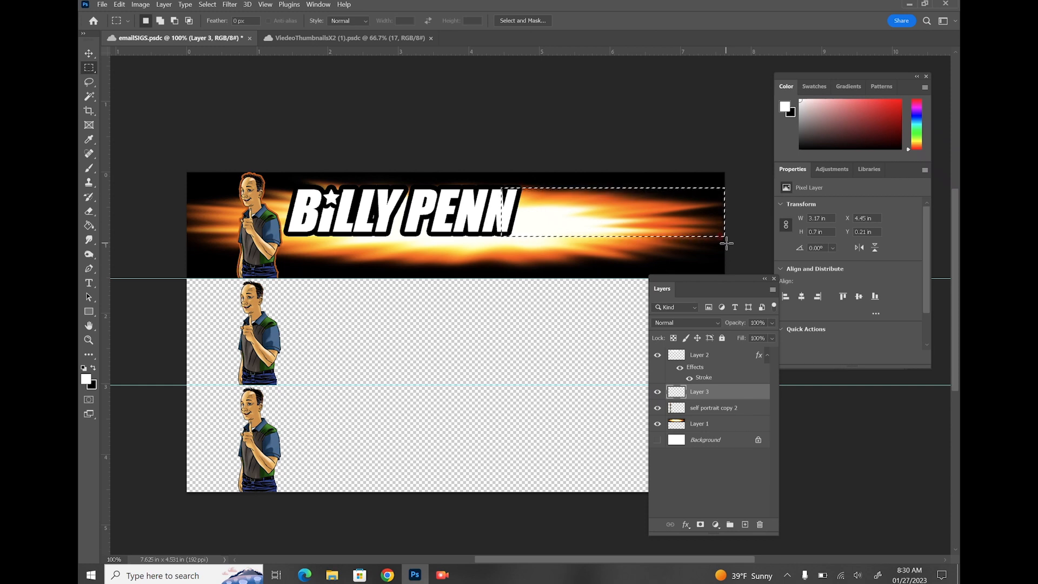
Draw red and blue horizontal stripes across the selection with a hard Pencil
{"action": "left_click", "coordinate": [87, 168]}
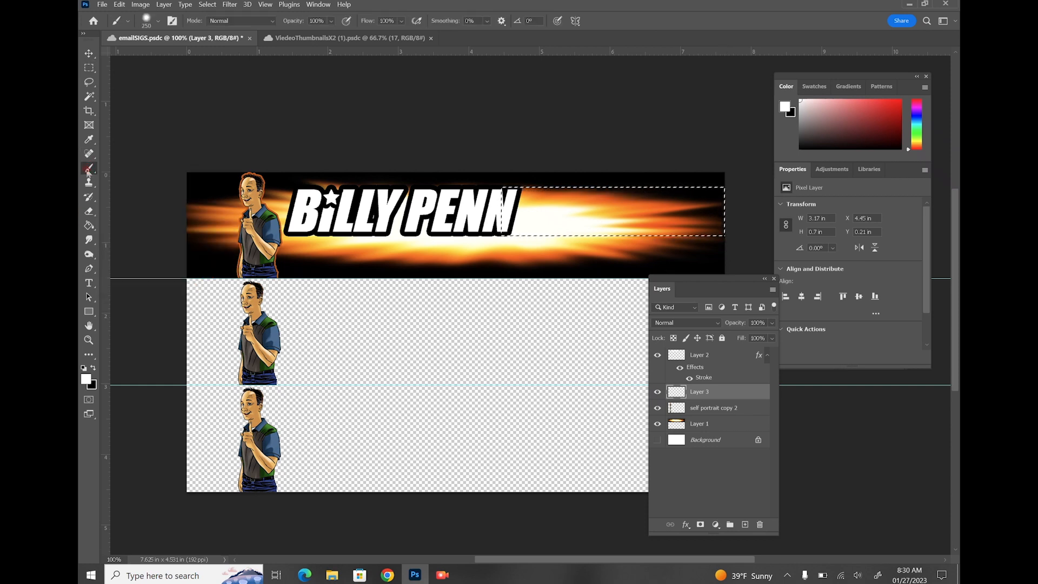
{"action": "right_click", "coordinate": [88, 172]}
{"action": "left_click", "coordinate": [135, 179]}
{"action": "left_click", "coordinate": [895, 99]}
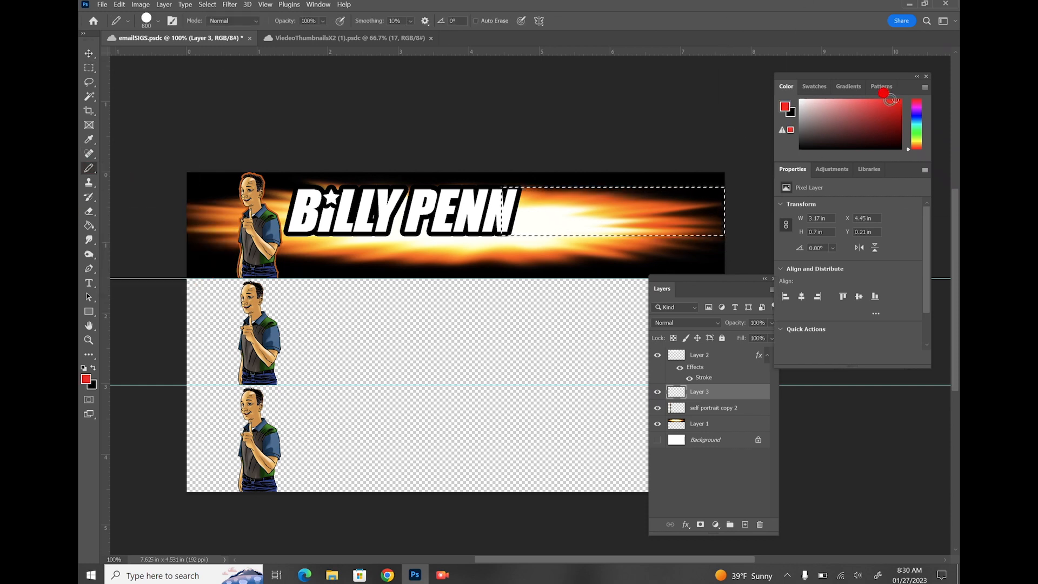
{"action": "key", "text": "bracketleft"}
{"action": "key", "text": "bracketleft"}
{"action": "key", "text": "bracketleft"}
{"action": "key", "text": "bracketleft"}
{"action": "key", "text": "bracketleft"}
{"action": "key", "text": "bracketleft"}
{"action": "key", "text": "bracketleft"}
{"action": "key", "text": "bracketleft"}
{"action": "key", "text": "bracketleft"}
{"action": "key", "text": "bracketleft"}
{"action": "key", "text": "bracketleft"}
{"action": "key", "text": "bracketleft"}
{"action": "key", "text": "bracketleft"}
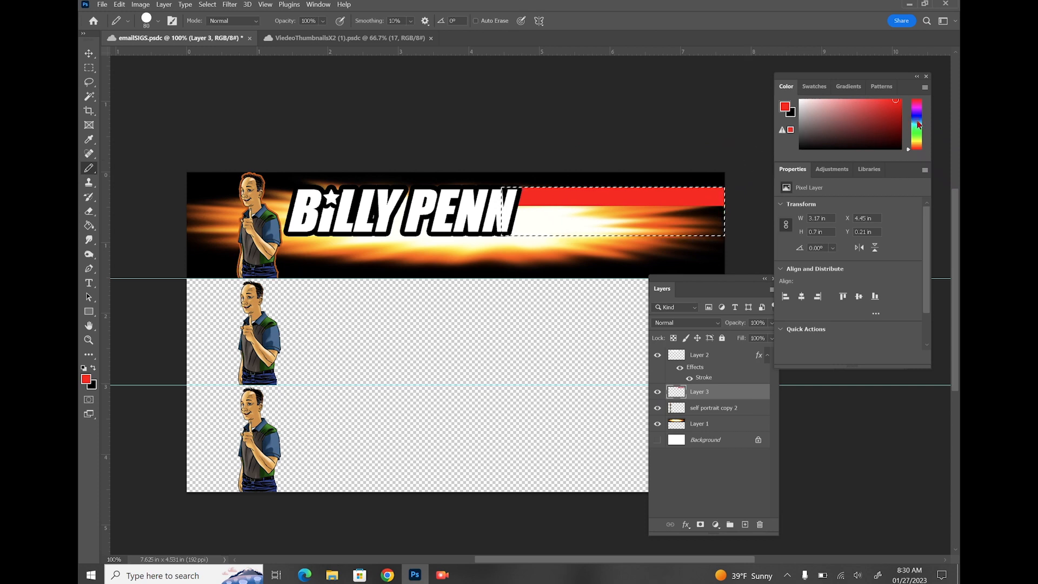
{"action": "left_click", "coordinate": [917, 122]}
{"action": "left_click_drag", "start_coordinate": [507, 232], "coordinate": [744, 229]}
Fill the middle stripe white and deselect
{"action": "left_click", "coordinate": [83, 367]}
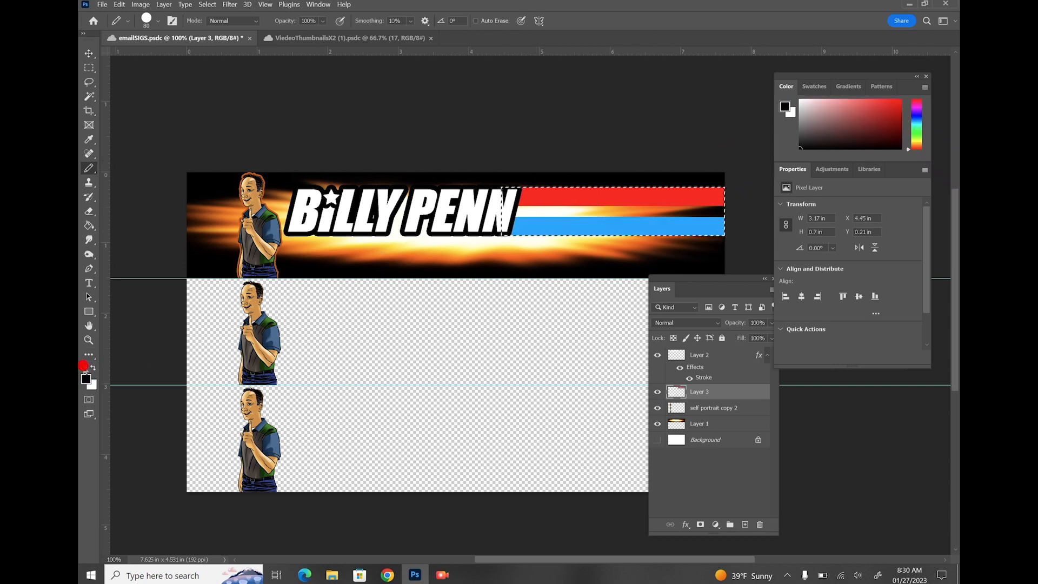
{"action": "key", "text": "x"}
{"action": "key", "text": "g"}
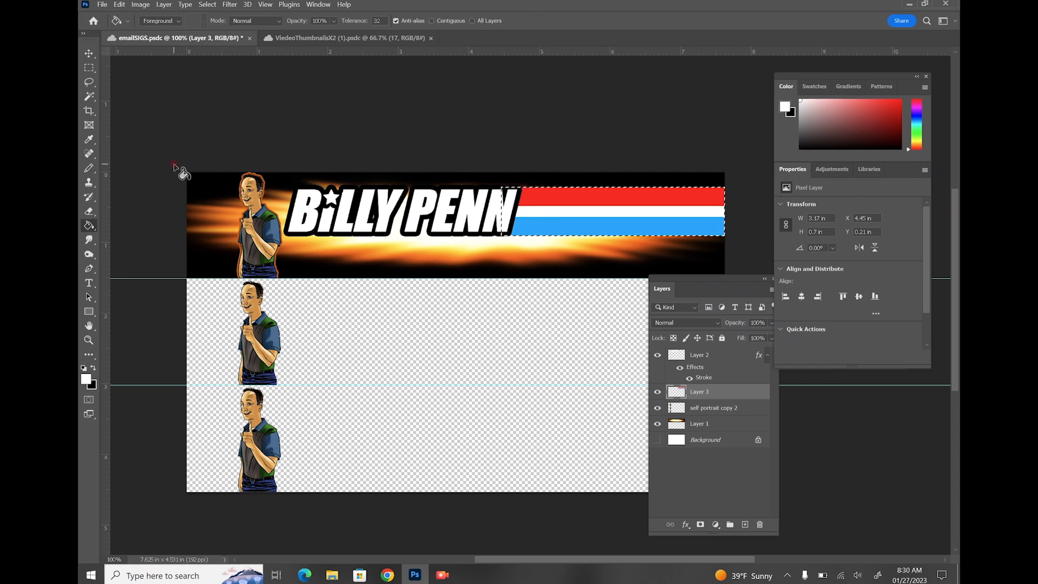
{"action": "left_click", "coordinate": [89, 68]}
{"action": "left_click", "coordinate": [251, 115]}
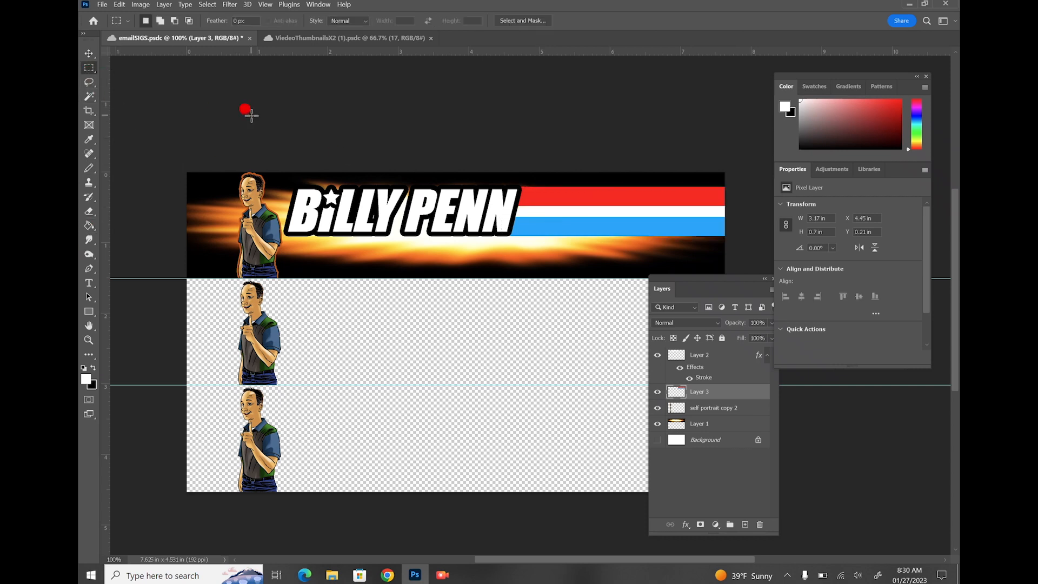
Type 'DEERLAKE MIDDLE SCHOOL VISUAL ARTS' in white 72 pt Impact on the middle banner
{"action": "left_click", "coordinate": [89, 284]}
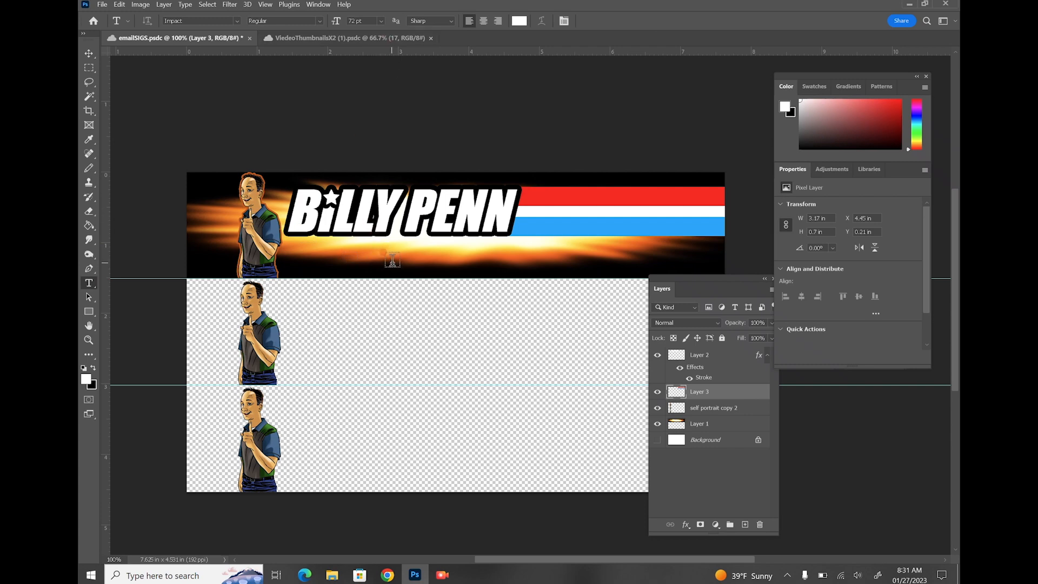
{"action": "left_click", "coordinate": [365, 341]}
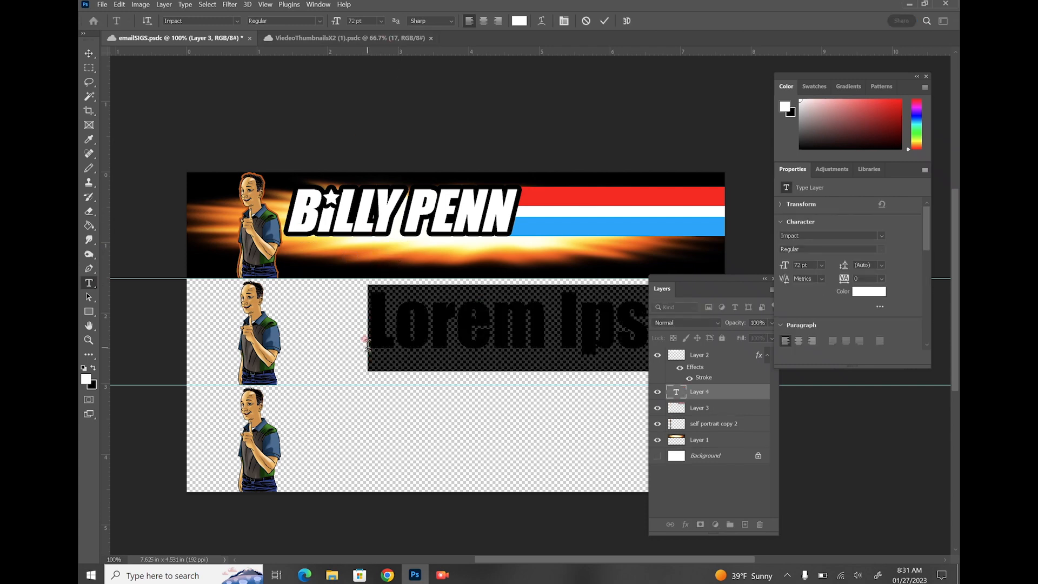
{"action": "type", "text": "deer"}
{"action": "key", "text": "BackSpace"}
{"action": "key", "text": "BackSpace"}
{"action": "key", "text": "BackSpace"}
{"action": "key", "text": "BackSpace"}
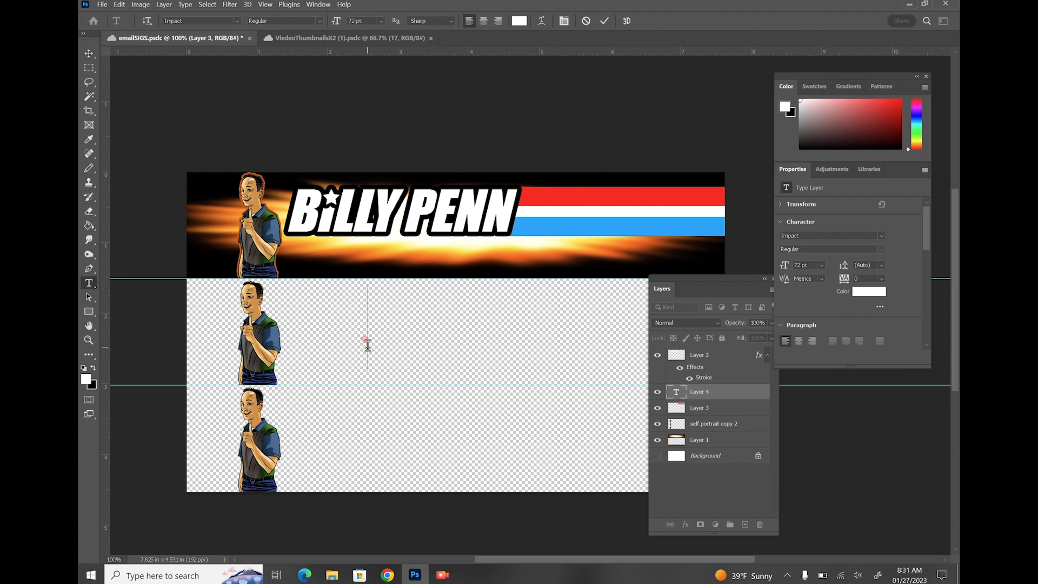
{"action": "type", "text": "DEERLAKE"}
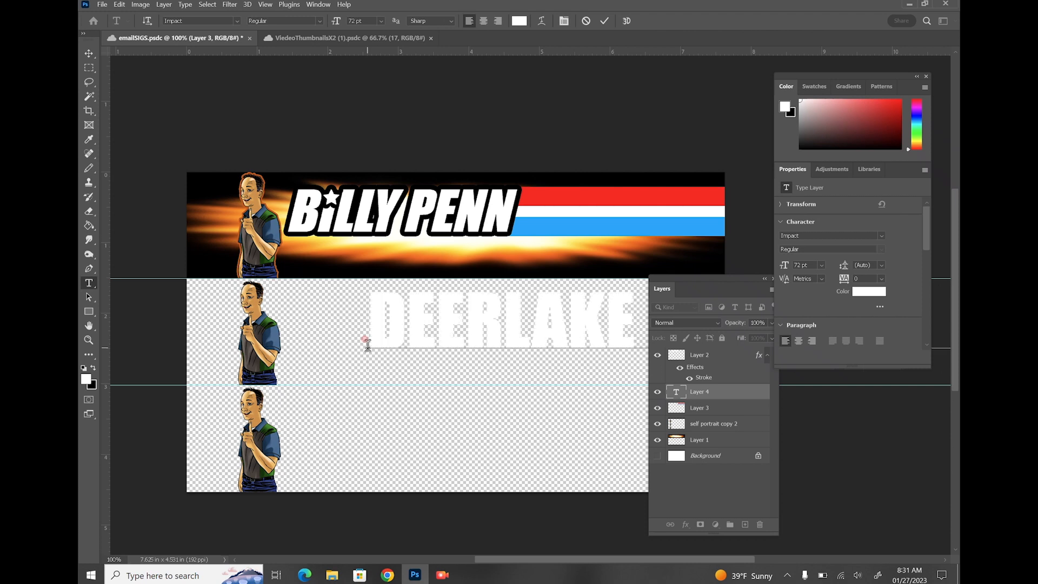
{"action": "type", "text": " MIDDLE SCHOOL VISUAL ARTS"}
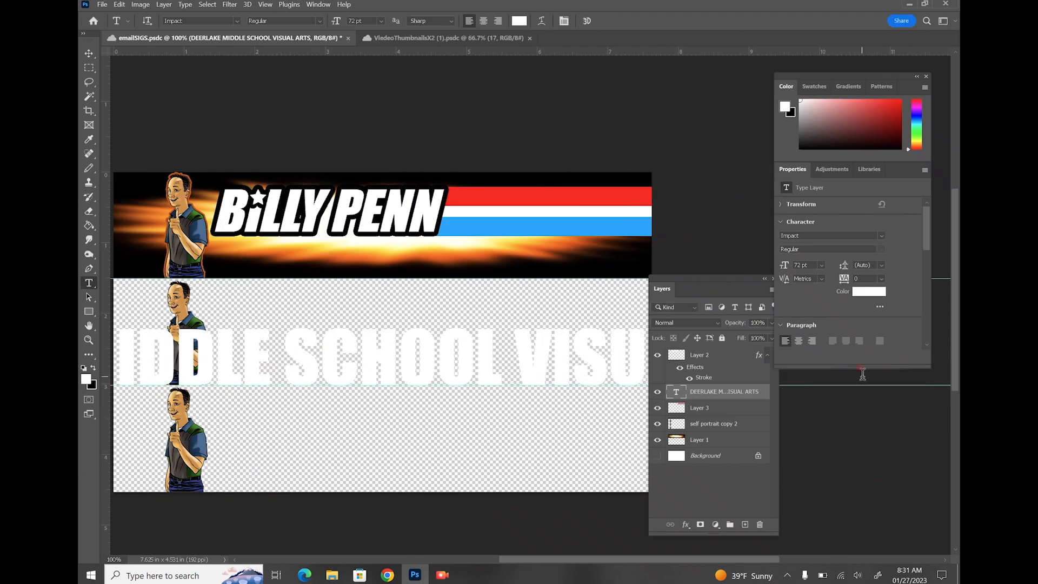
Shrink the school line to 36 pt, then down to 24 pt
{"action": "left_click_drag", "start_coordinate": [862, 373], "coordinate": [113, 373]}
{"action": "left_click", "coordinate": [382, 21]}
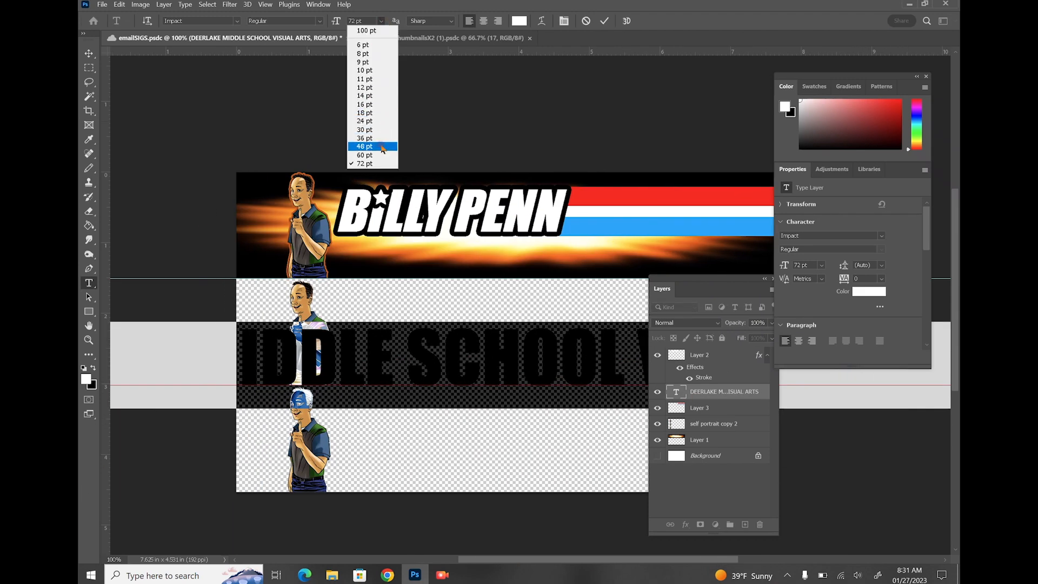
{"action": "left_click", "coordinate": [364, 138]}
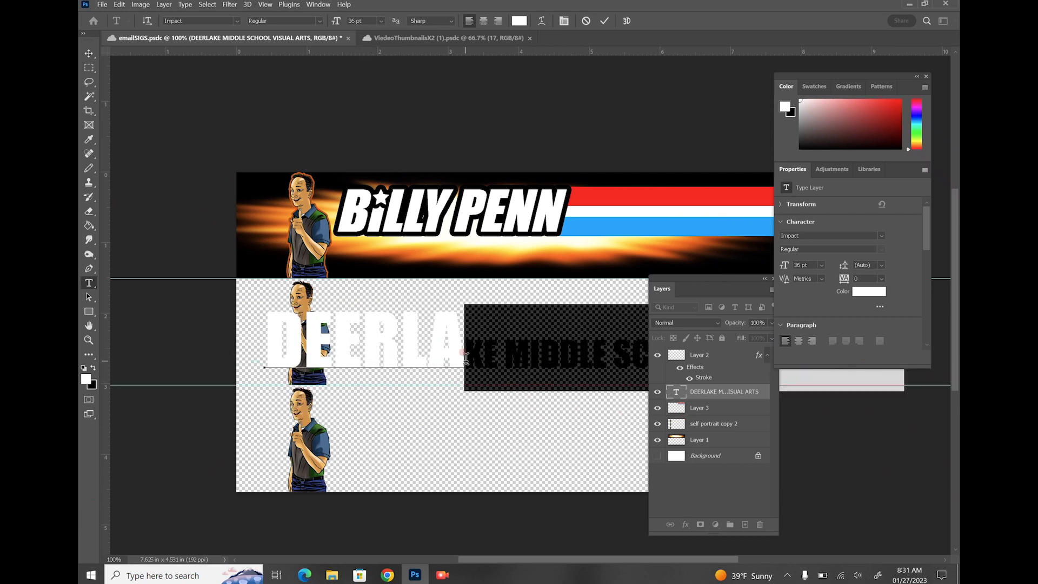
{"action": "left_click_drag", "start_coordinate": [460, 362], "coordinate": [247, 381]}
{"action": "left_click", "coordinate": [381, 21]}
{"action": "left_click", "coordinate": [365, 138]}
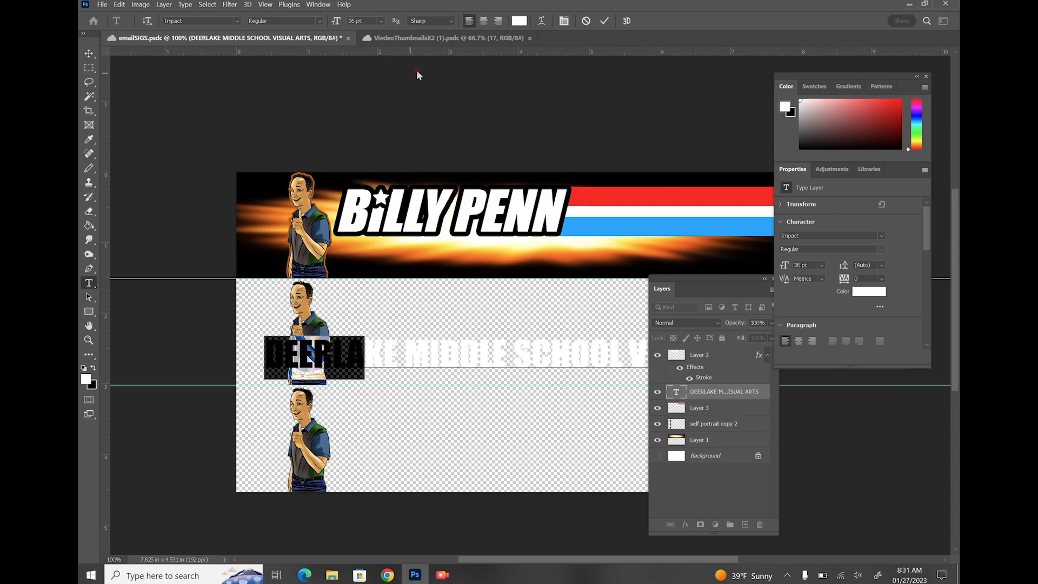
{"action": "left_click", "coordinate": [89, 53]}
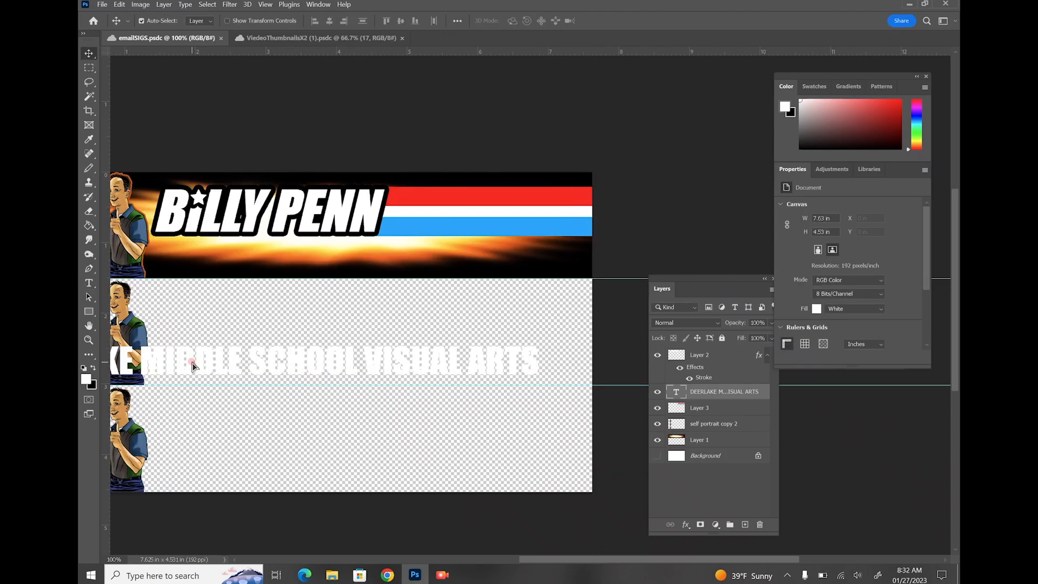
{"action": "left_click", "coordinate": [193, 363]}
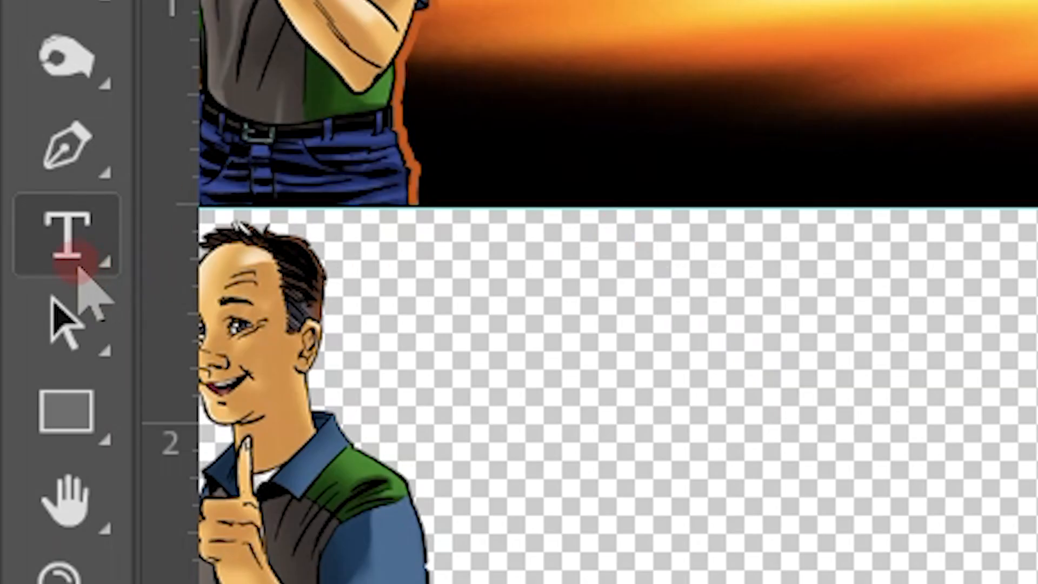
{"action": "left_click", "coordinate": [59, 237]}
{"action": "left_click", "coordinate": [381, 21]}
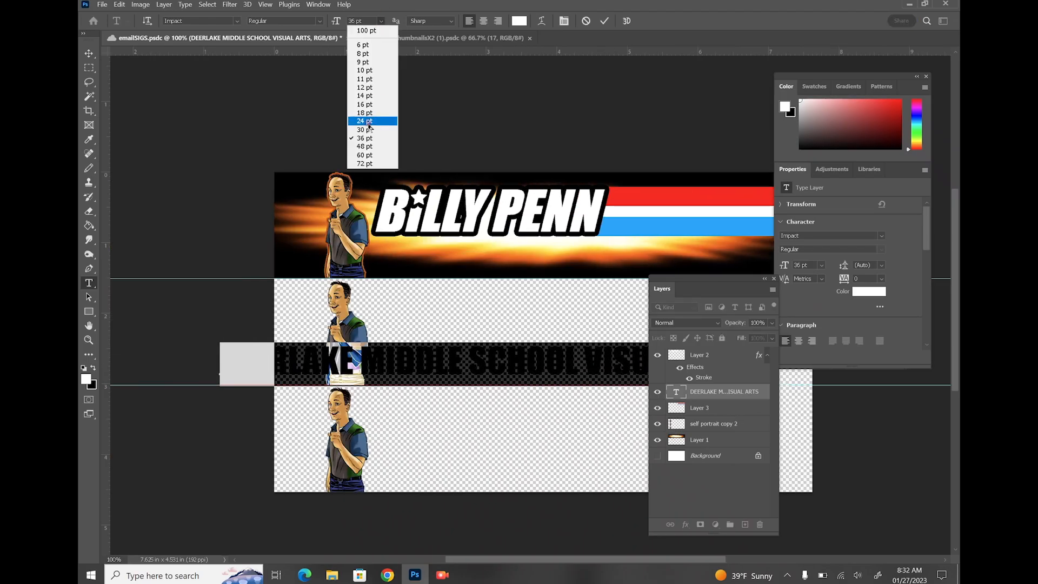
{"action": "left_click", "coordinate": [369, 122]}
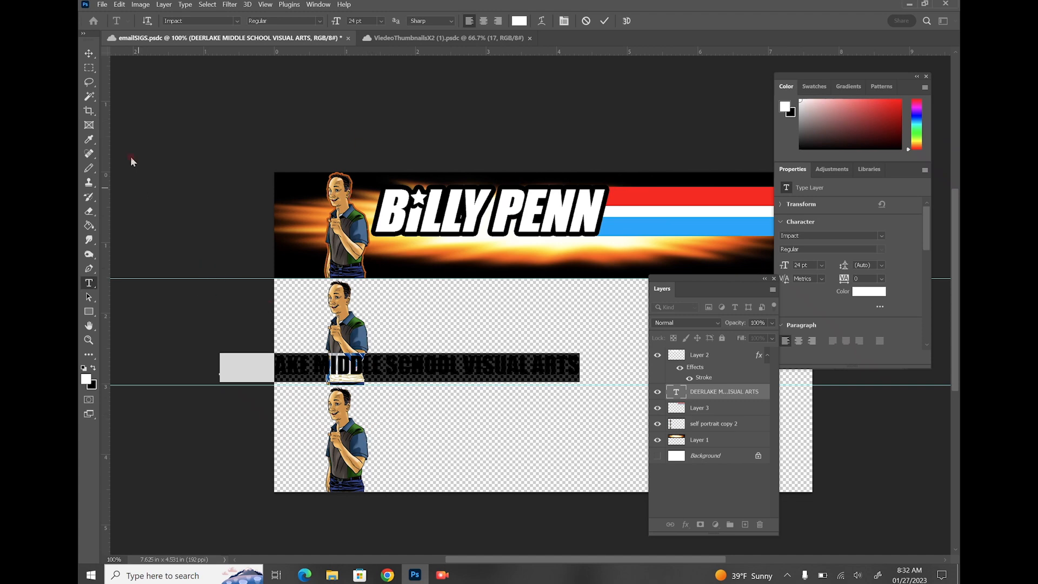
{"action": "left_click", "coordinate": [89, 67]}
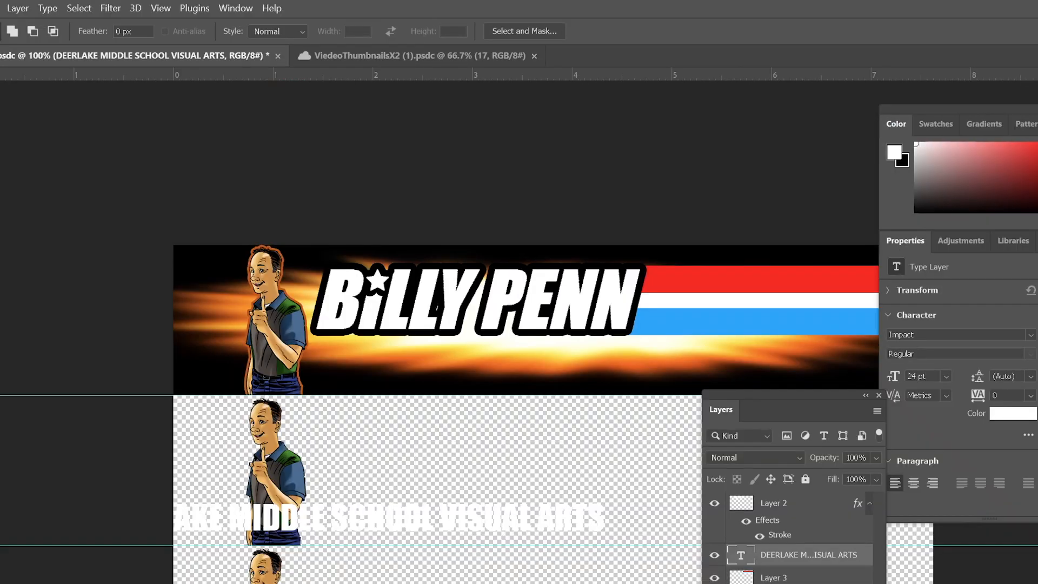
Change the whole school line's colour to black
{"action": "key", "text": "t"}
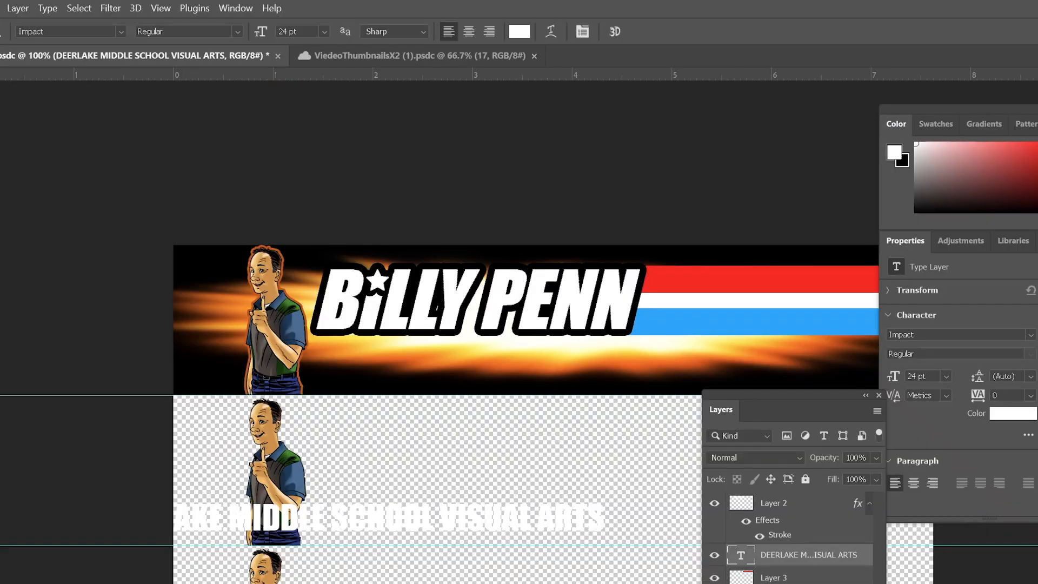
{"action": "left_click", "coordinate": [599, 513]}
{"action": "key", "text": "BackSpace"}
{"action": "left_click_drag", "start_coordinate": [597, 513], "coordinate": [100, 519]}
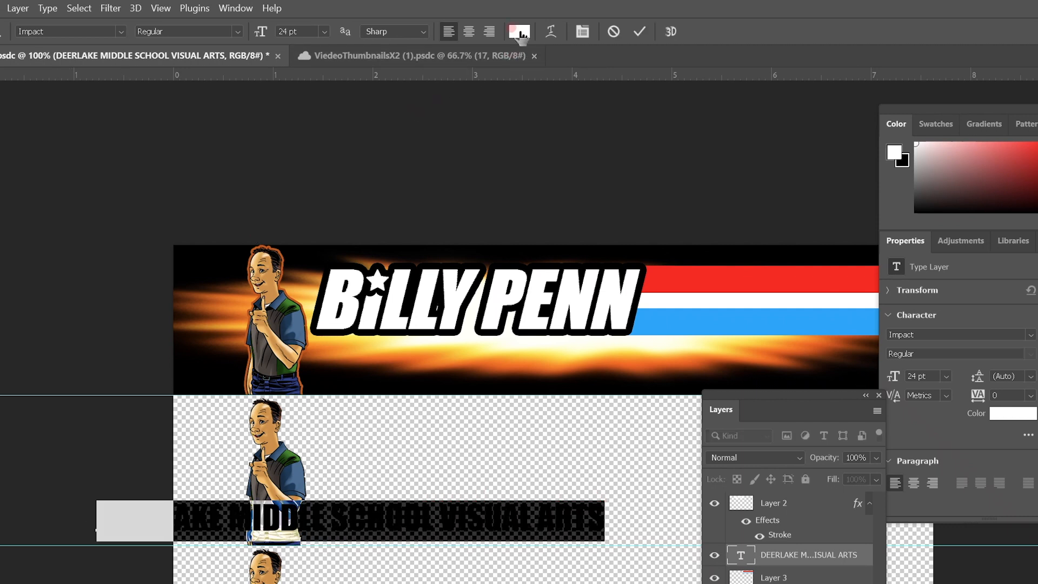
{"action": "left_click", "coordinate": [520, 34]}
{"action": "left_click_drag", "start_coordinate": [436, 370], "coordinate": [446, 382]}
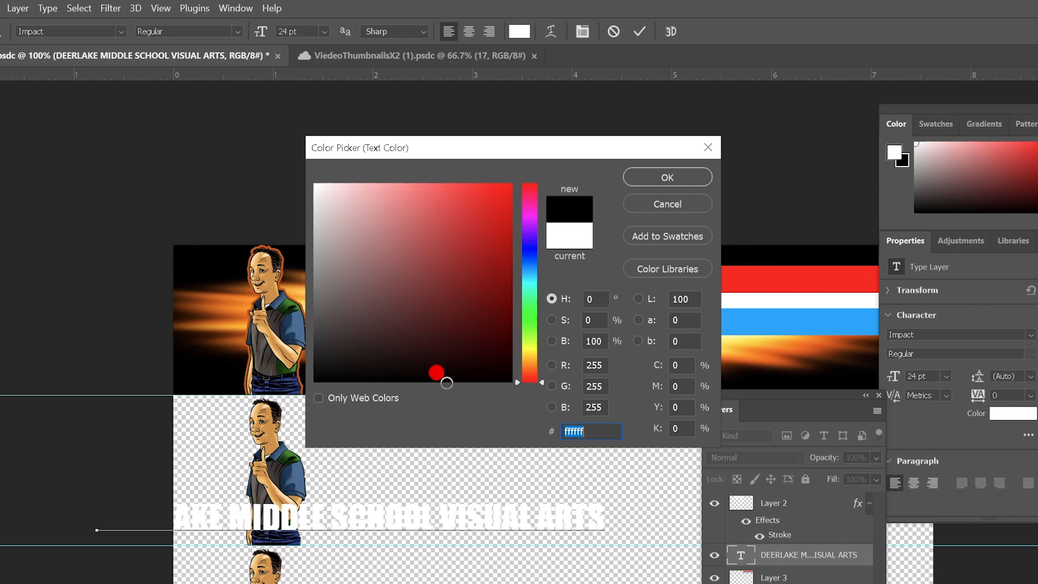
{"action": "left_click", "coordinate": [652, 178]}
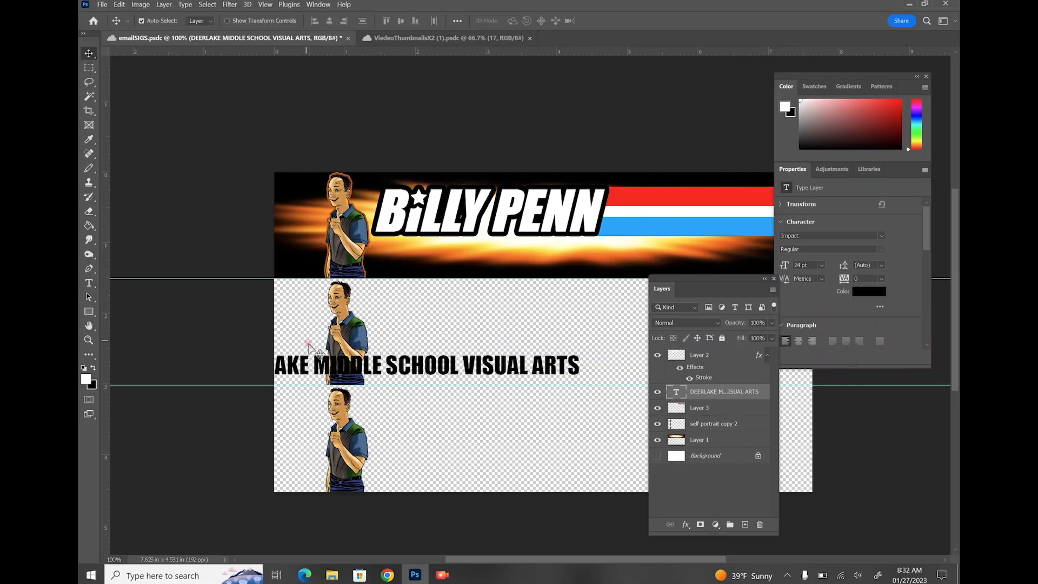
Move the school line under BILLY PENN in the top banner and set it to 18 pt
{"action": "left_click_drag", "start_coordinate": [603, 523], "coordinate": [827, 360]}
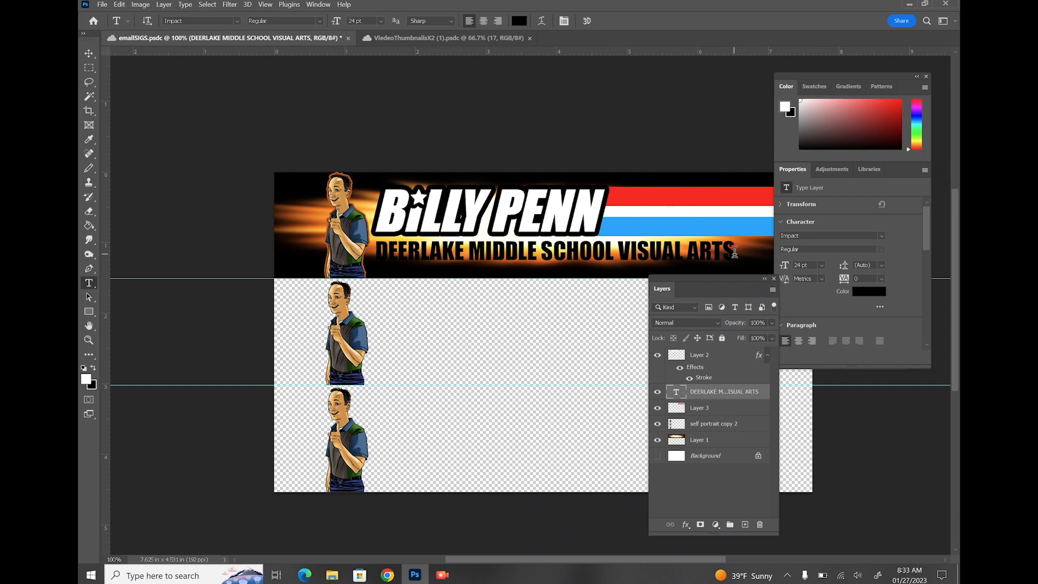
{"action": "triple_click", "coordinate": [732, 251]}
{"action": "left_click", "coordinate": [381, 20]}
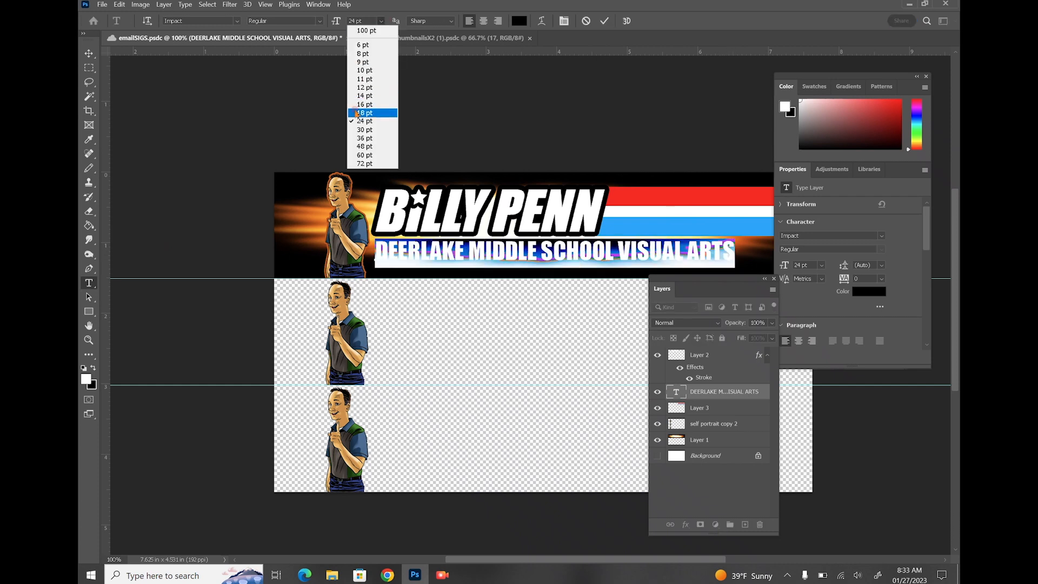
{"action": "left_click", "coordinate": [356, 111]}
Lock the Layer 1 backdrop and self portrait copy 2 layers
{"action": "left_click", "coordinate": [700, 440]}
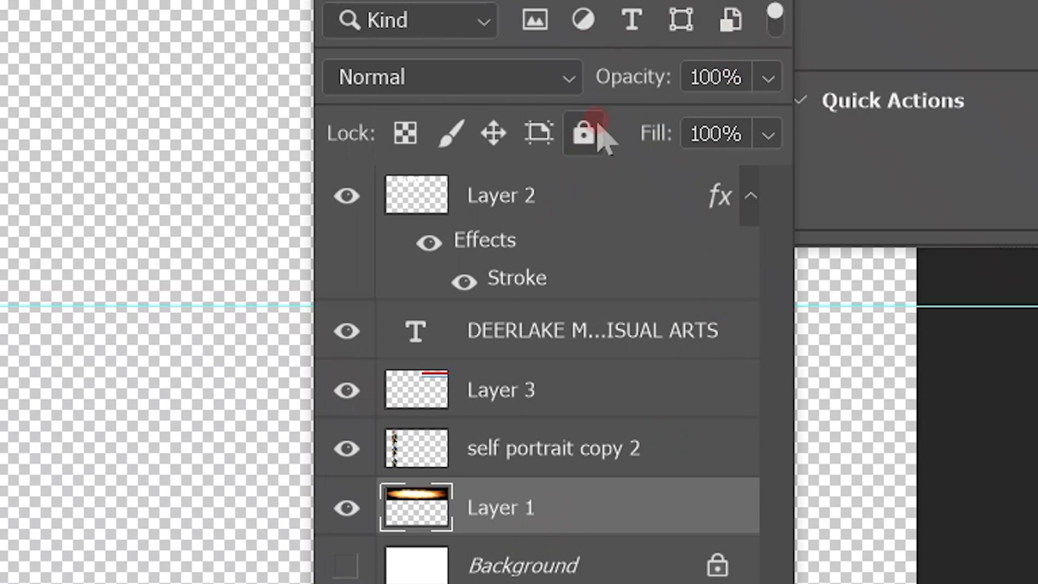
{"action": "left_click", "coordinate": [583, 156]}
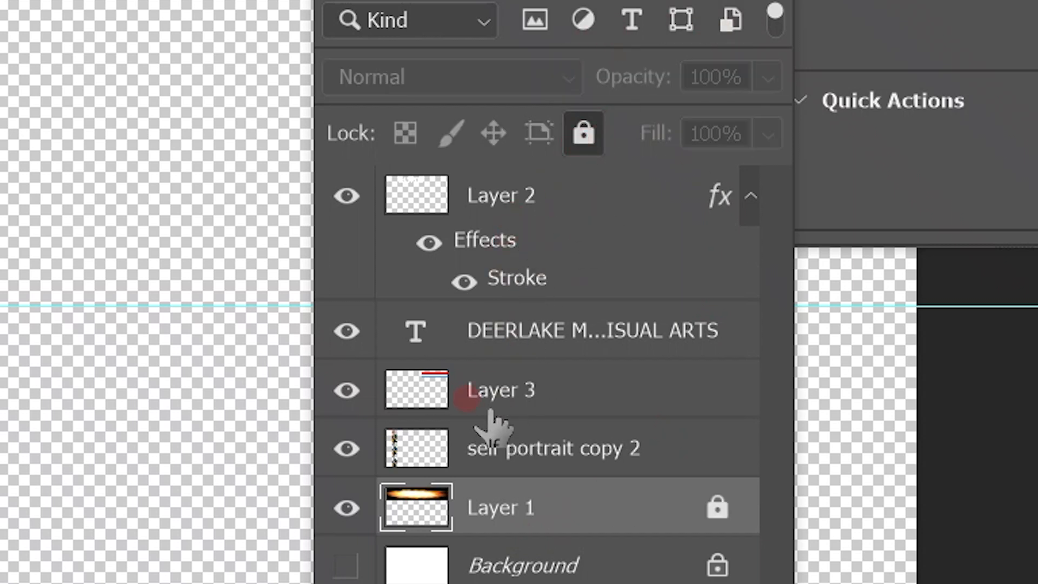
{"action": "left_click", "coordinate": [723, 392]}
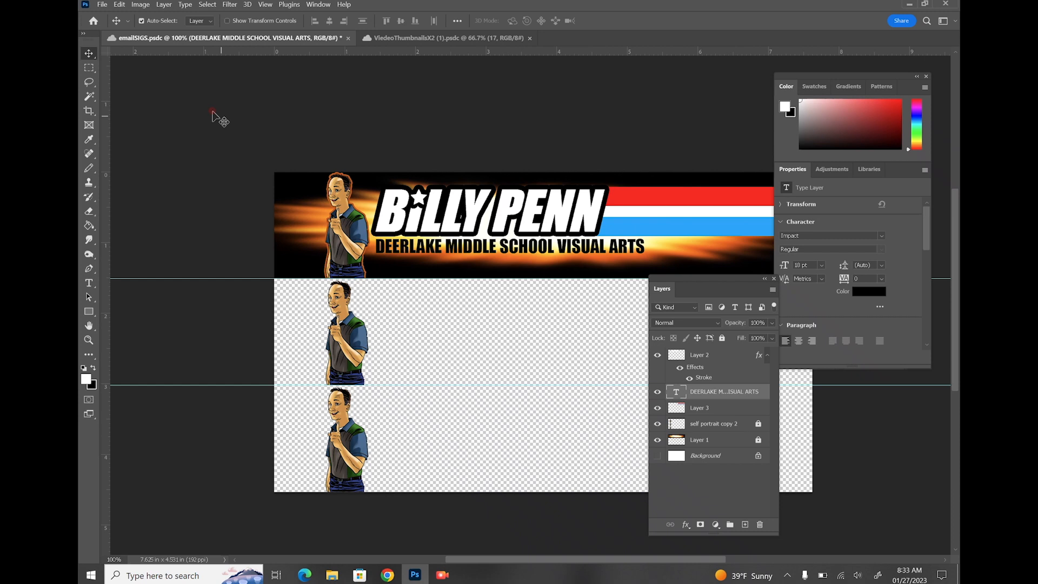
{"action": "left_click", "coordinate": [88, 283]}
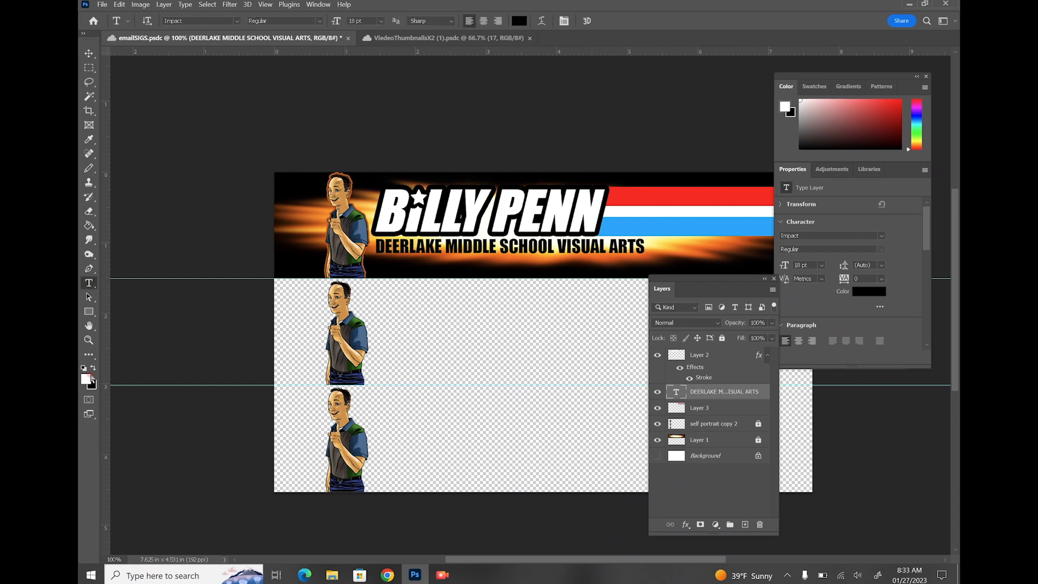
Type the quote "KNOWING IS HALF THE BATTLE" as a new text line
{"action": "left_click", "coordinate": [502, 356]}
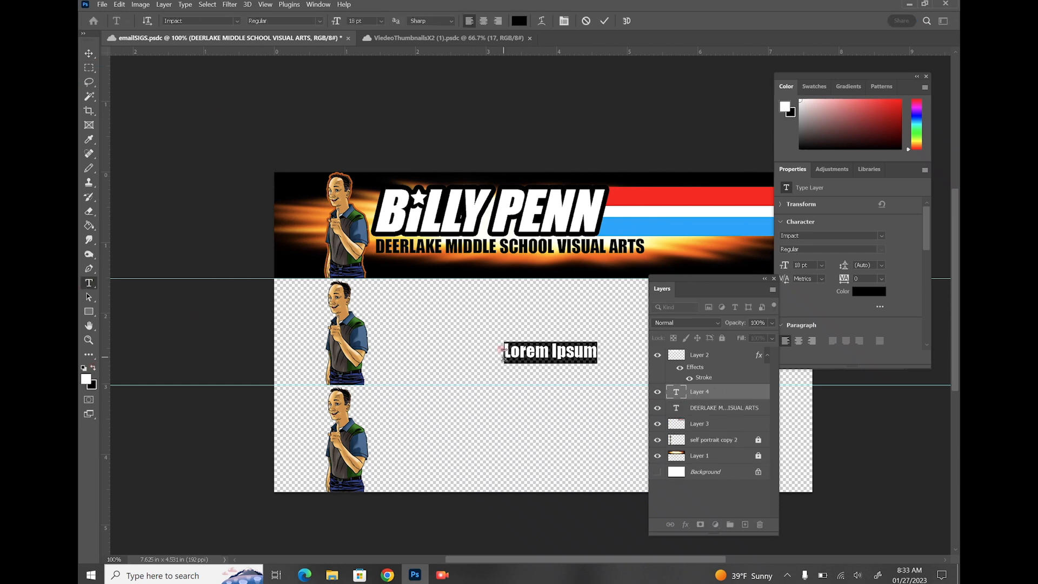
{"action": "type", "text": "\"kNOWING"}
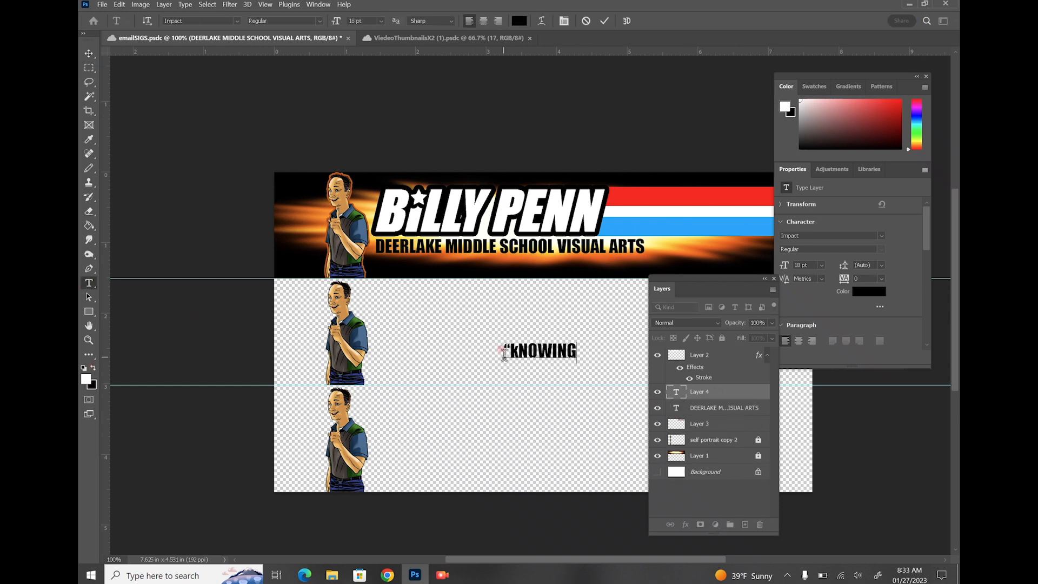
{"action": "key", "text": "Left"}
{"action": "key", "text": "Left"}
{"action": "key", "text": "Left"}
{"action": "key", "text": "BackSpace"}
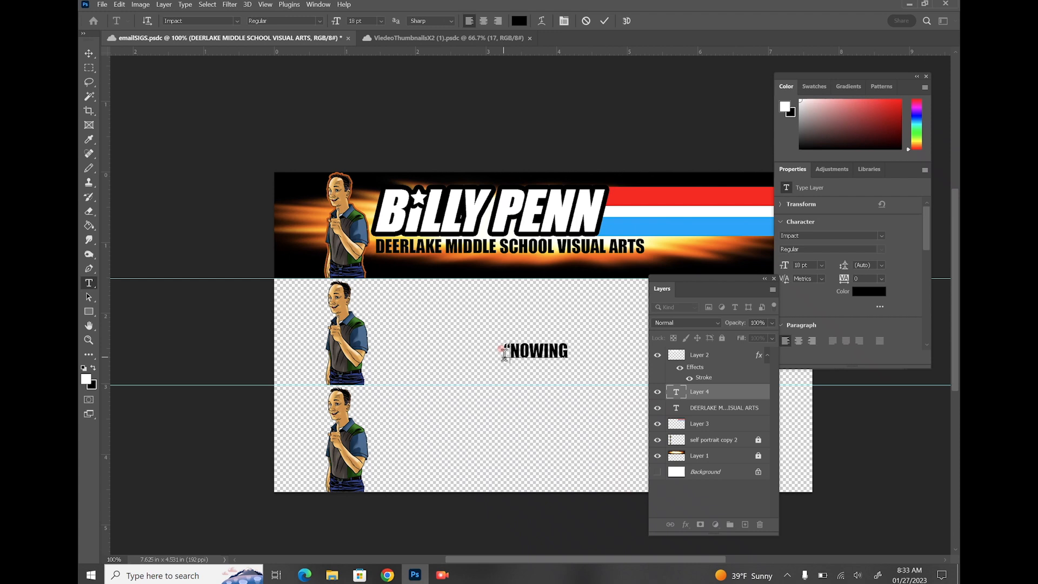
{"action": "type", "text": "K"}
{"action": "key", "text": "Right"}
{"action": "key", "text": "Right"}
{"action": "key", "text": "Right"}
{"action": "key", "text": "Right"}
{"action": "key", "text": "Right"}
{"action": "key", "text": "Right"}
{"action": "type", "text": "IS HALF THE BATTLE\""}
Colour the quote near-white f7f1f1 and move it under the school line in the top banner
{"action": "left_click_drag", "start_coordinate": [690, 278], "coordinate": [653, 418]}
{"action": "left_click_drag", "start_coordinate": [714, 351], "coordinate": [186, 248]}
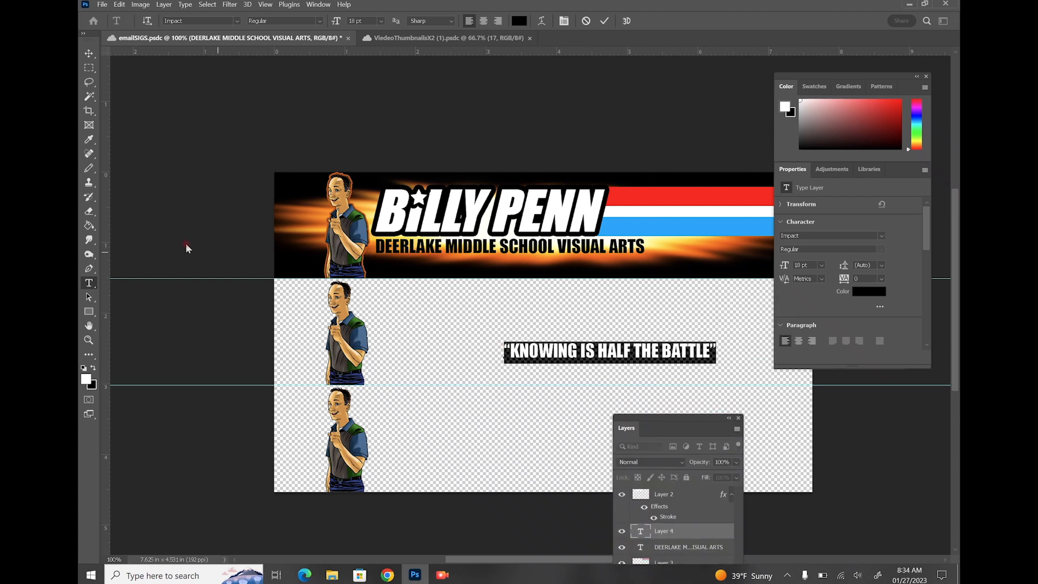
{"action": "left_click", "coordinate": [525, 24]}
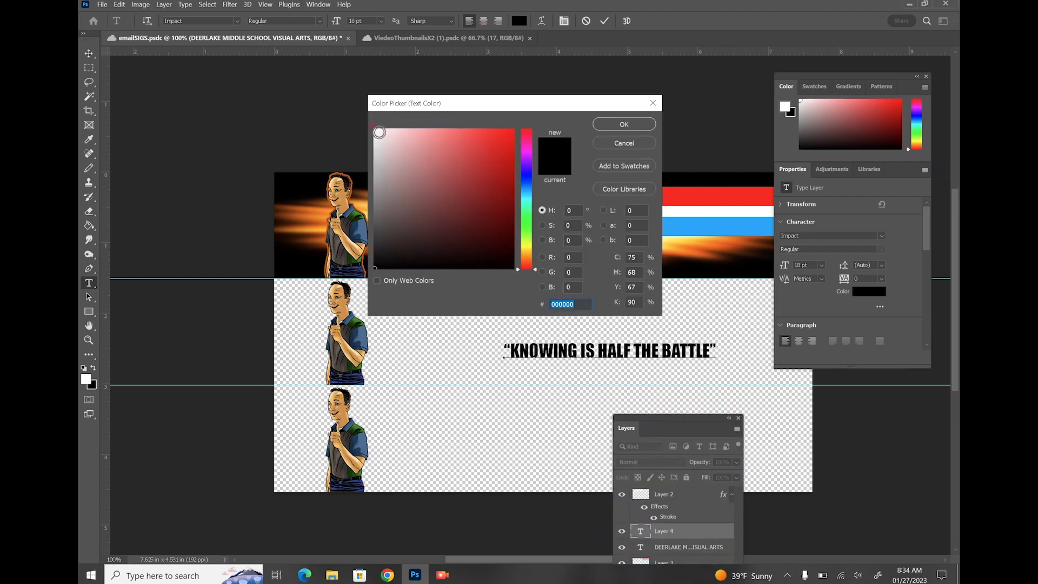
{"action": "left_click", "coordinate": [377, 133]}
{"action": "left_click", "coordinate": [623, 124]}
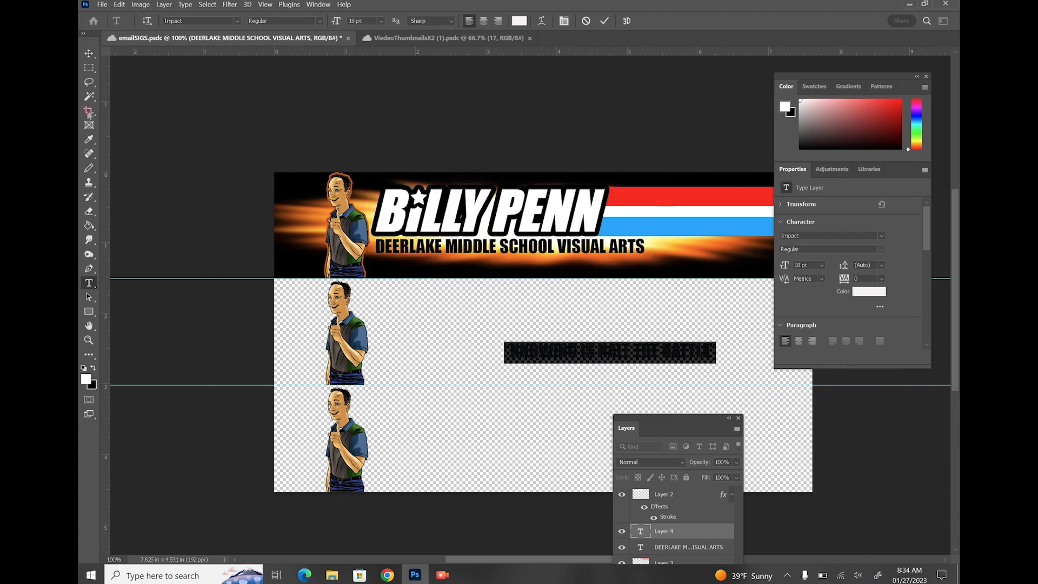
{"action": "left_click", "coordinate": [89, 53]}
{"action": "left_click_drag", "start_coordinate": [518, 352], "coordinate": [389, 266]}
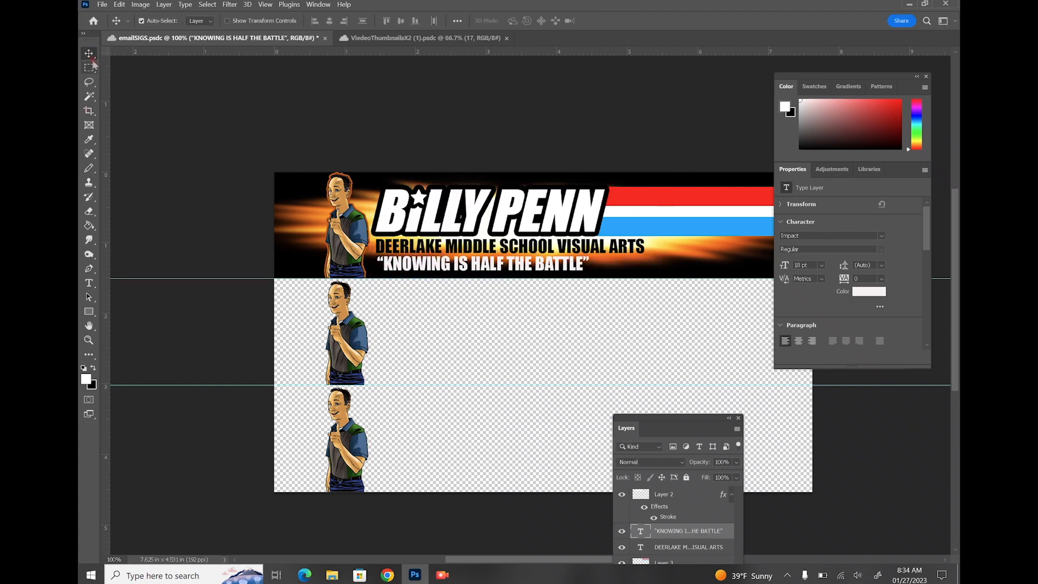
Merge all visible banner layers into one layer with Merge Visible from the Layers panel menu
{"action": "key", "text": "m"}
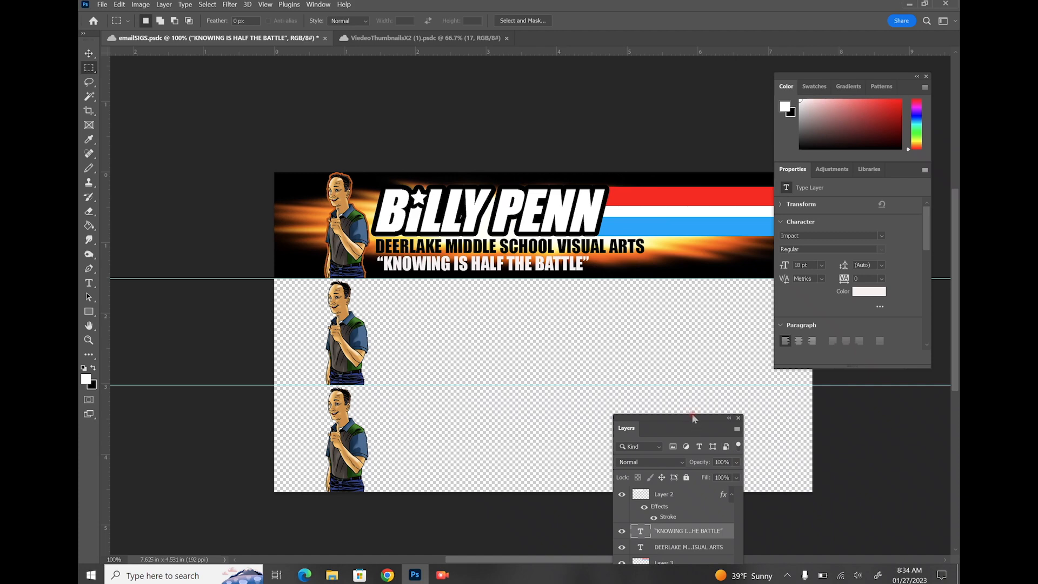
{"action": "left_click_drag", "start_coordinate": [693, 418], "coordinate": [658, 283]}
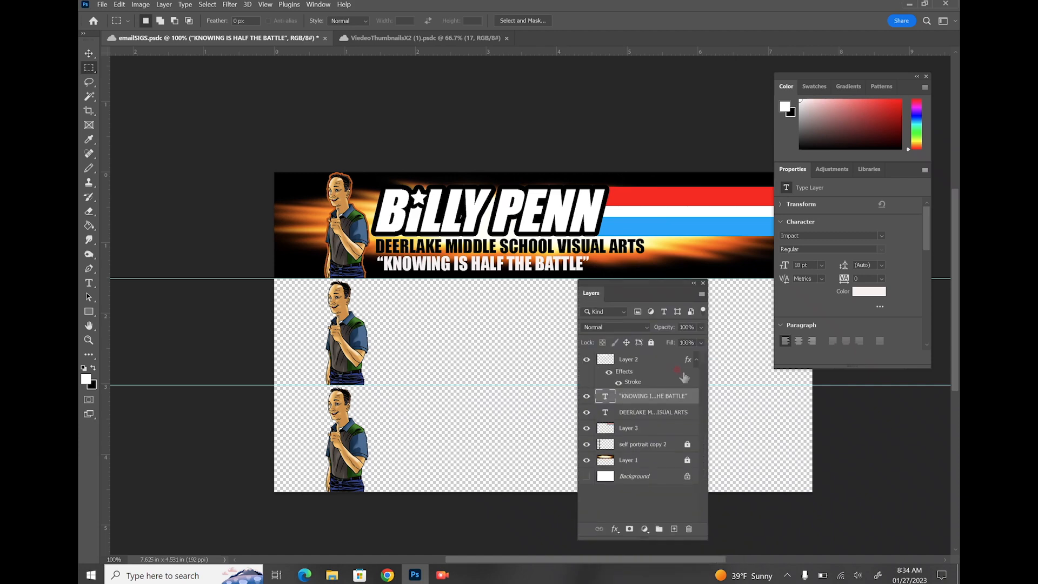
{"action": "left_click", "coordinate": [701, 295]}
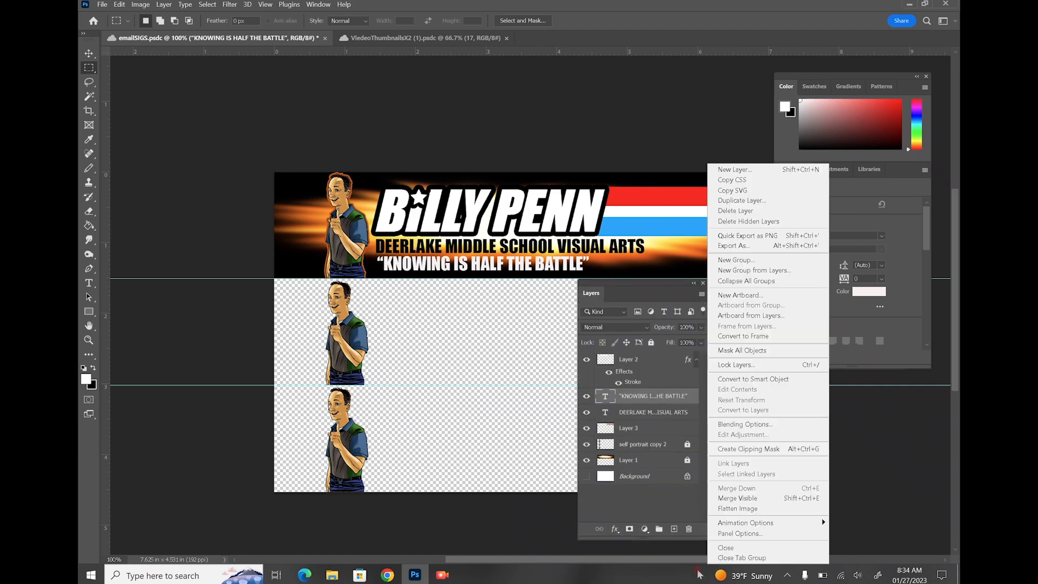
{"action": "left_click", "coordinate": [725, 497]}
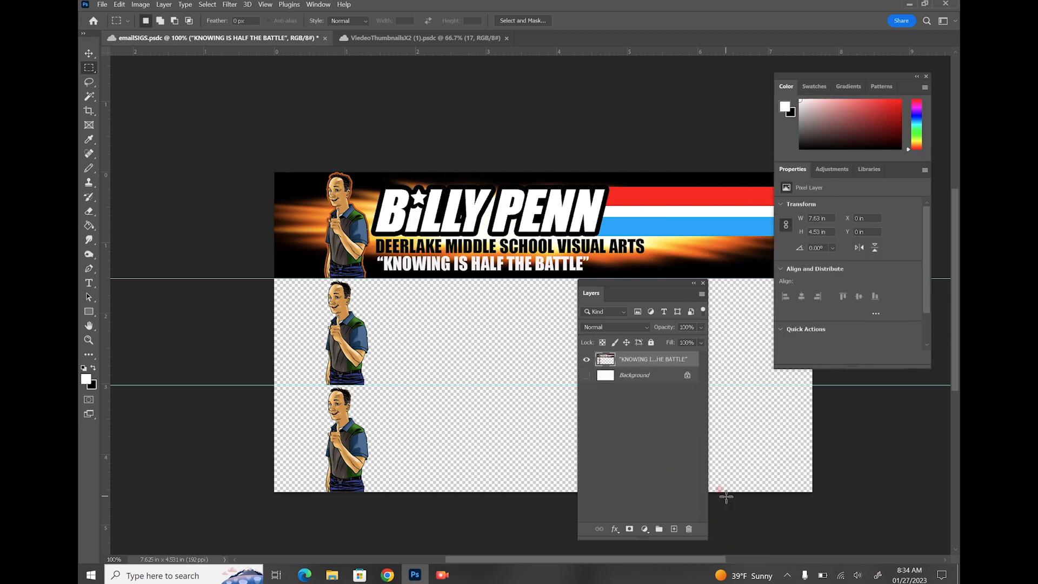
{"action": "left_click_drag", "start_coordinate": [643, 286], "coordinate": [192, 131]}
{"action": "left_click", "coordinate": [89, 283]}
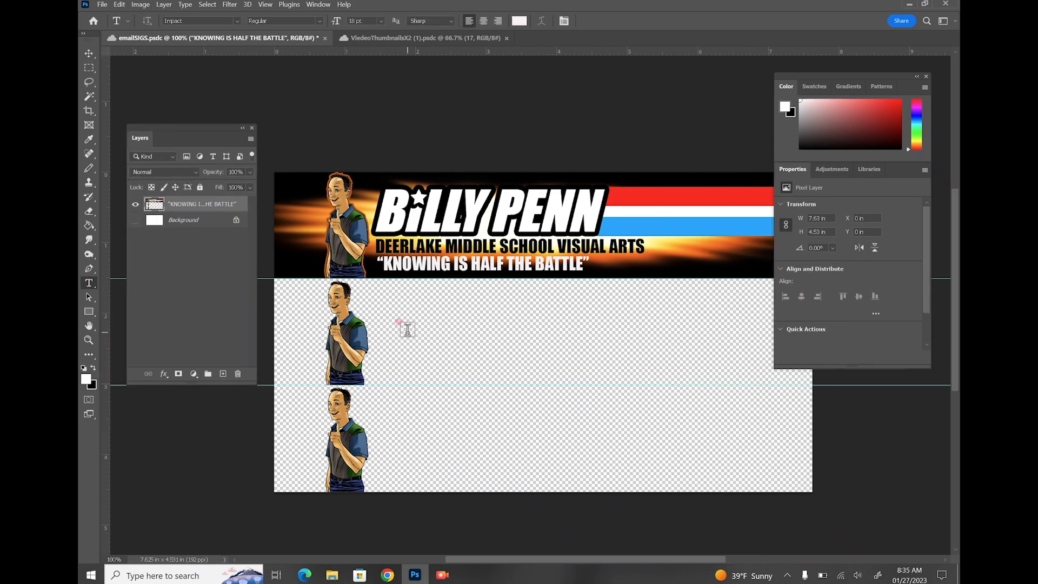
Set BILLY PENN in green 36 pt Impact and move it just right of the second portrait
{"action": "left_click", "coordinate": [390, 299]}
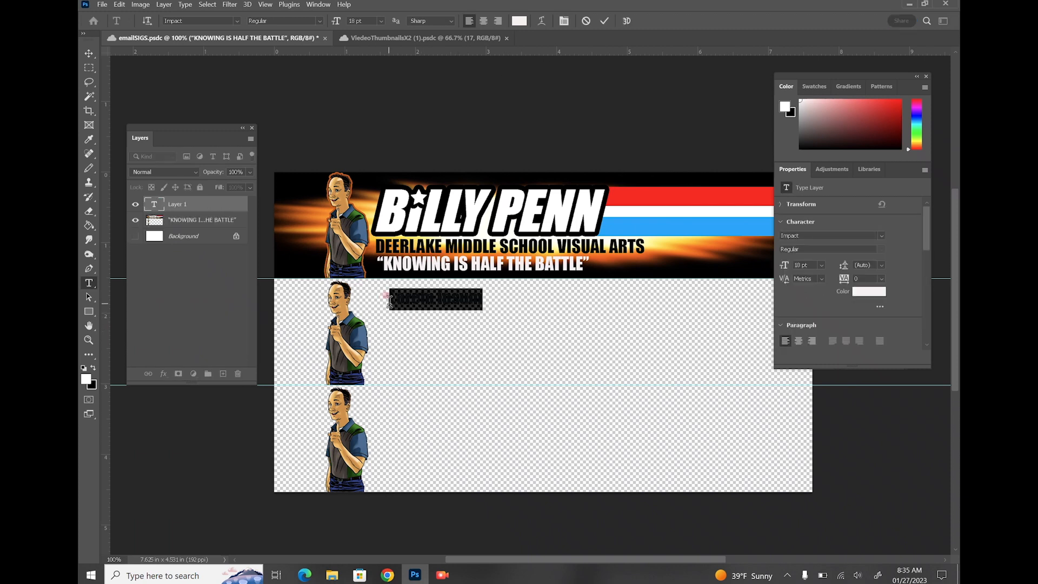
{"action": "key", "text": "BackSpace"}
{"action": "left_click", "coordinate": [485, 317]}
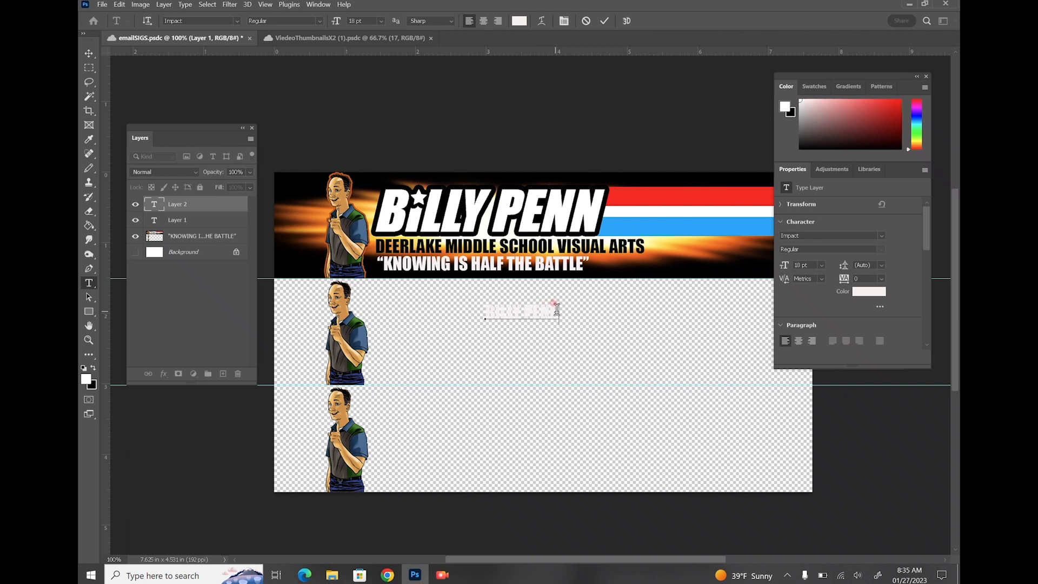
{"action": "left_click_drag", "start_coordinate": [557, 310], "coordinate": [442, 296]}
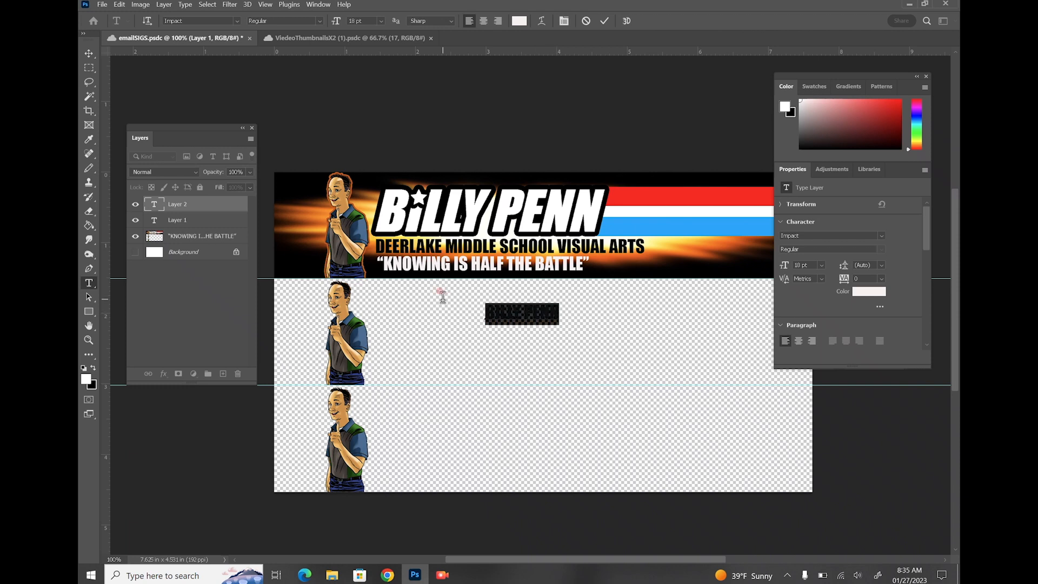
{"action": "left_click", "coordinate": [380, 21]}
{"action": "left_click", "coordinate": [370, 132]}
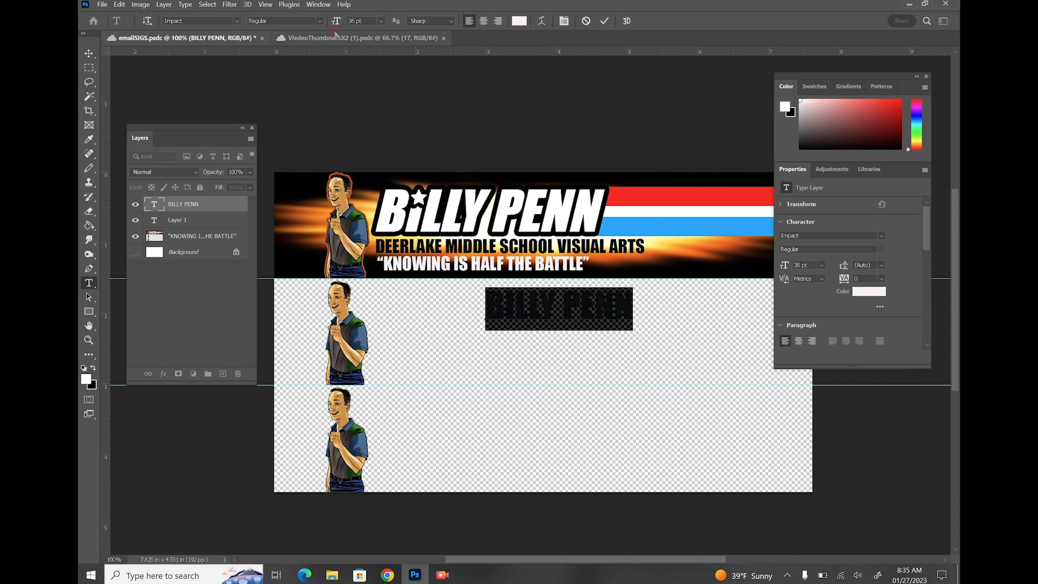
{"action": "left_click", "coordinate": [919, 130]}
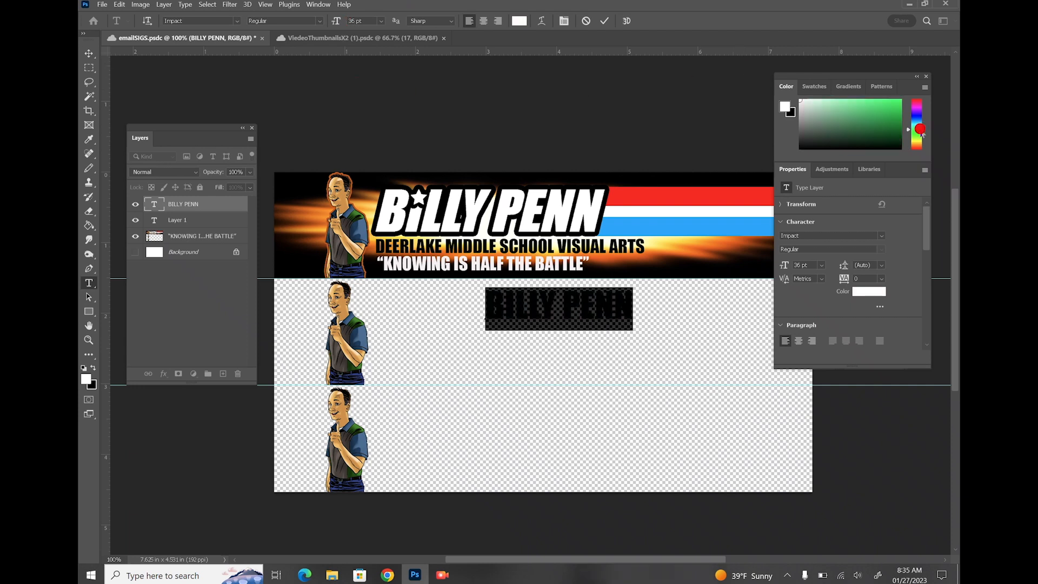
{"action": "left_click", "coordinate": [896, 131]}
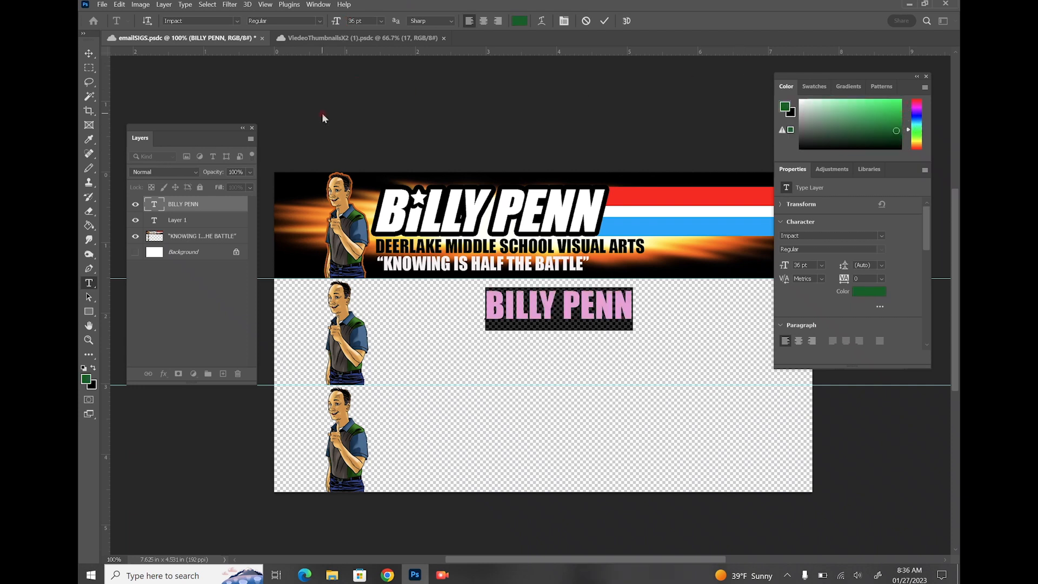
{"action": "left_click", "coordinate": [89, 53]}
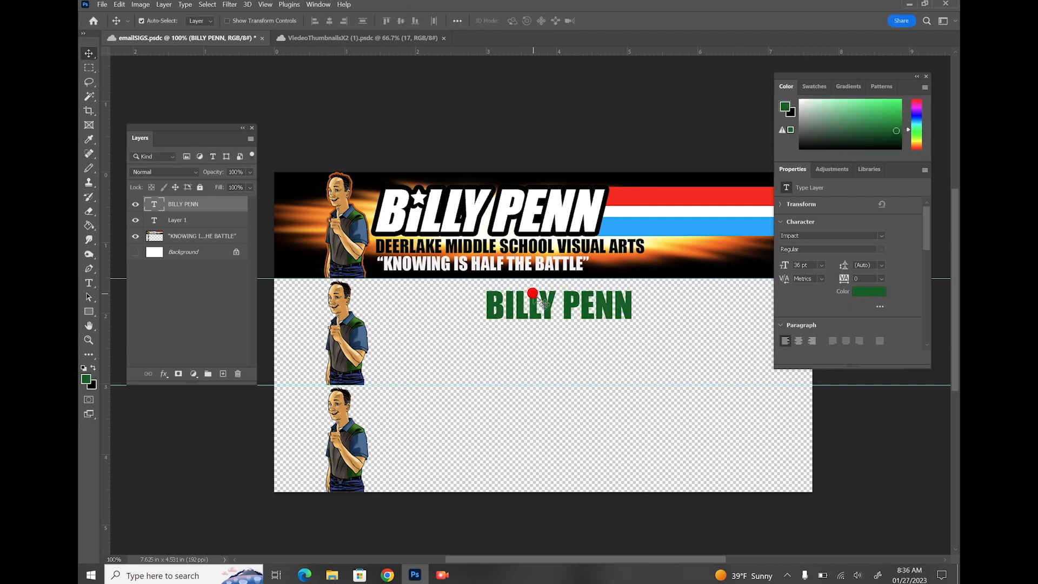
{"action": "left_click_drag", "start_coordinate": [537, 297], "coordinate": [426, 294]}
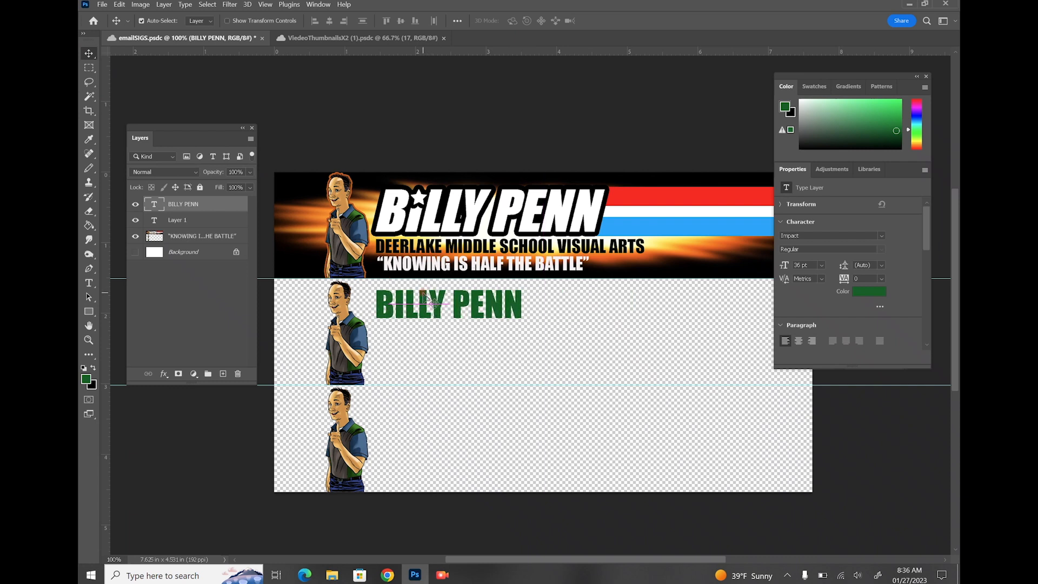
{"action": "left_click", "coordinate": [89, 67]}
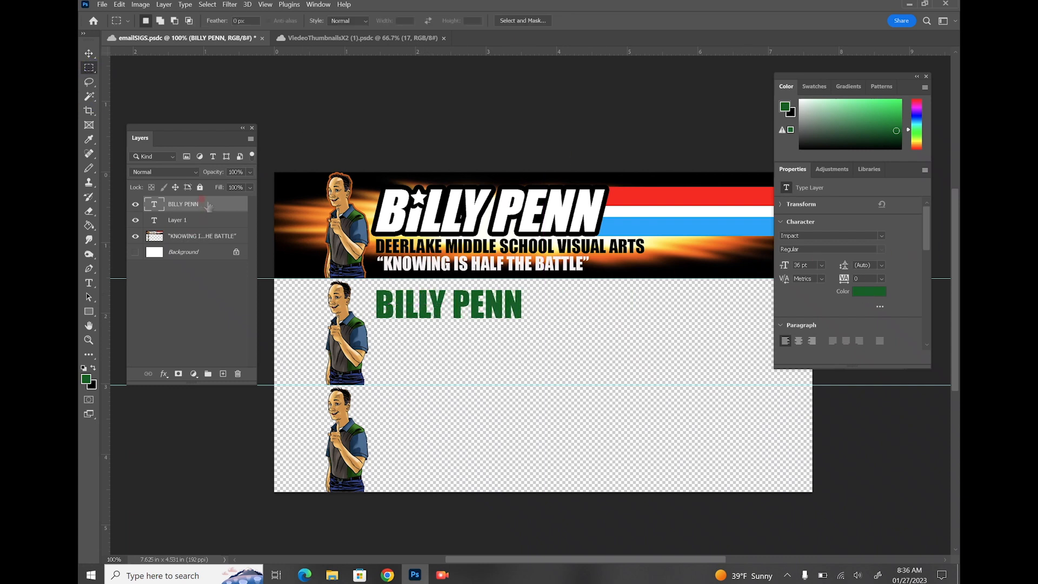
Duplicate the BILLY PENN layer, recolour the original dark blue, and sample the green back with the eyedropper
{"action": "left_click_drag", "start_coordinate": [210, 203], "coordinate": [223, 374]}
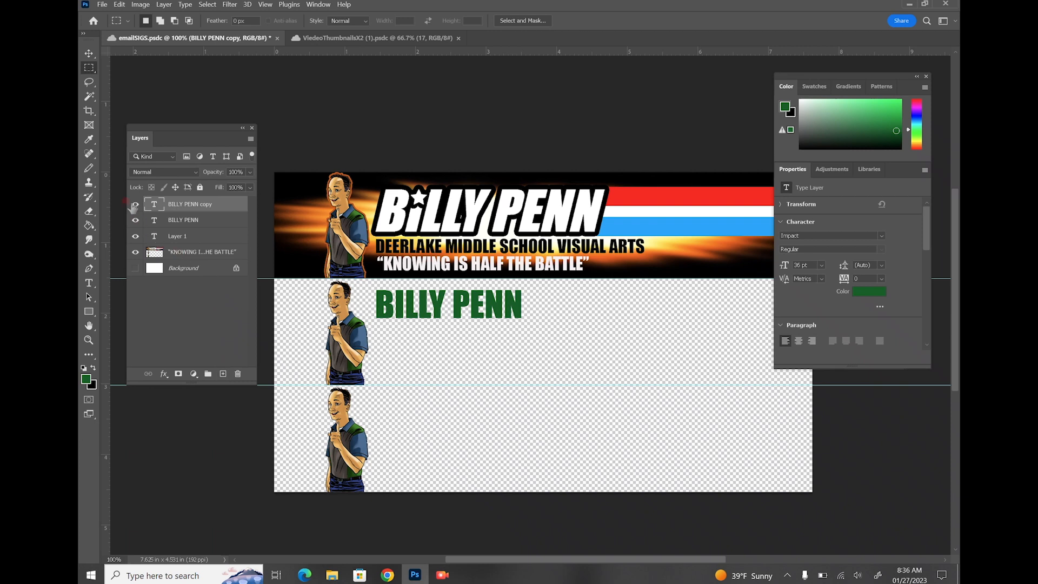
{"action": "left_click", "coordinate": [134, 205]}
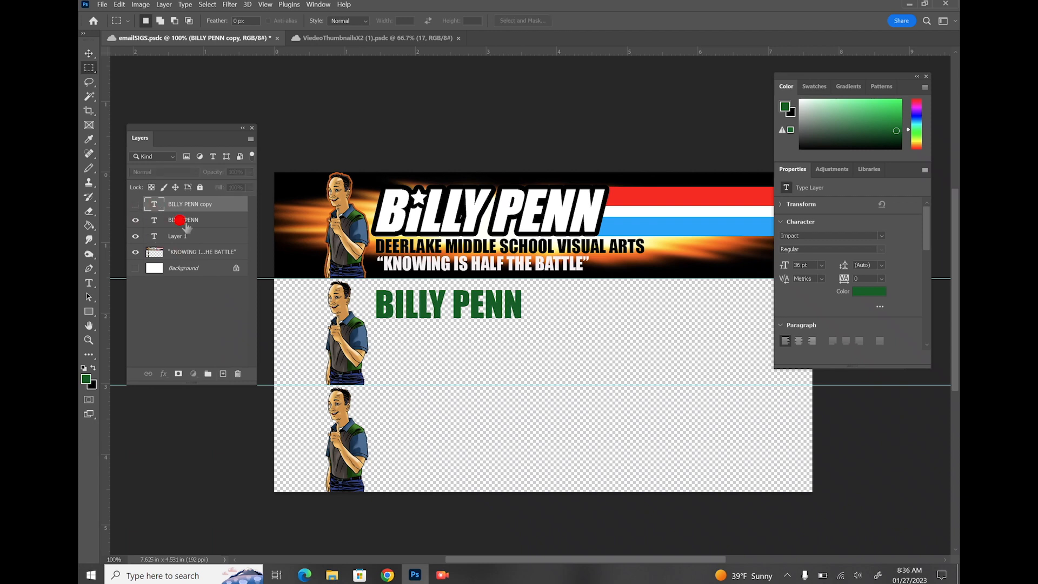
{"action": "left_click", "coordinate": [180, 220]}
{"action": "key", "text": "t"}
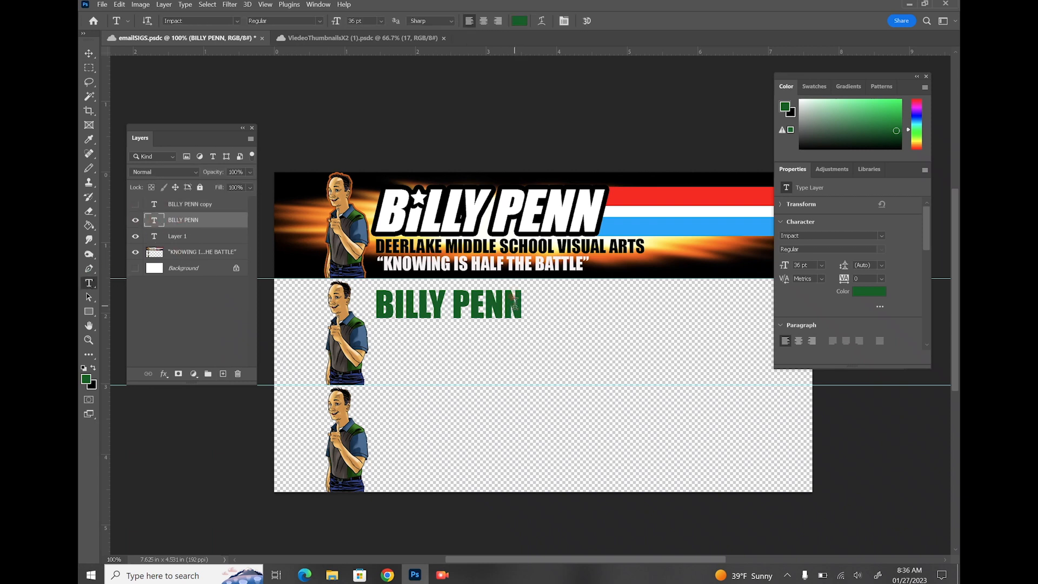
{"action": "left_click_drag", "start_coordinate": [517, 304], "coordinate": [375, 305]}
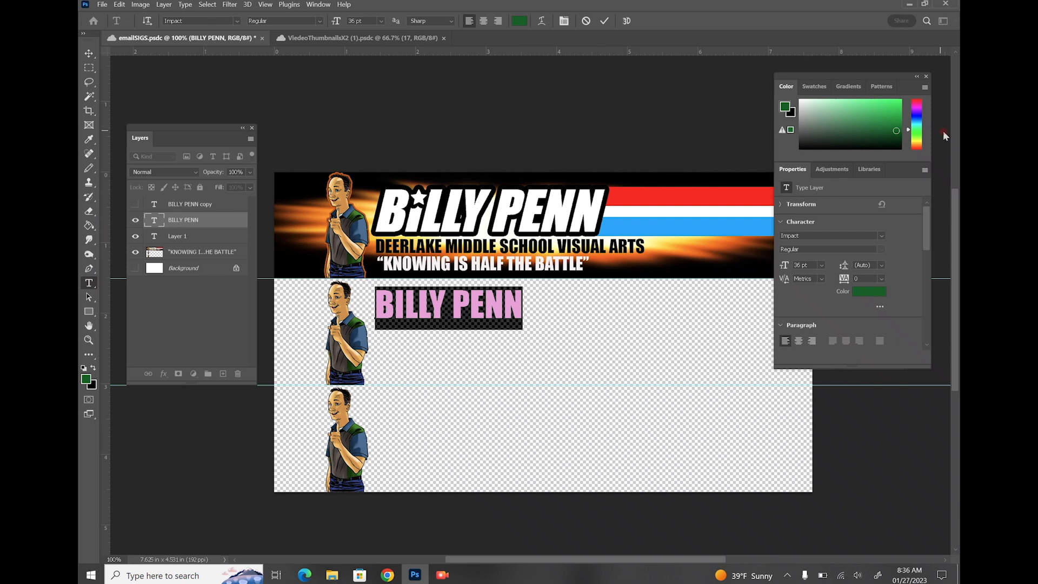
{"action": "left_click", "coordinate": [918, 118]}
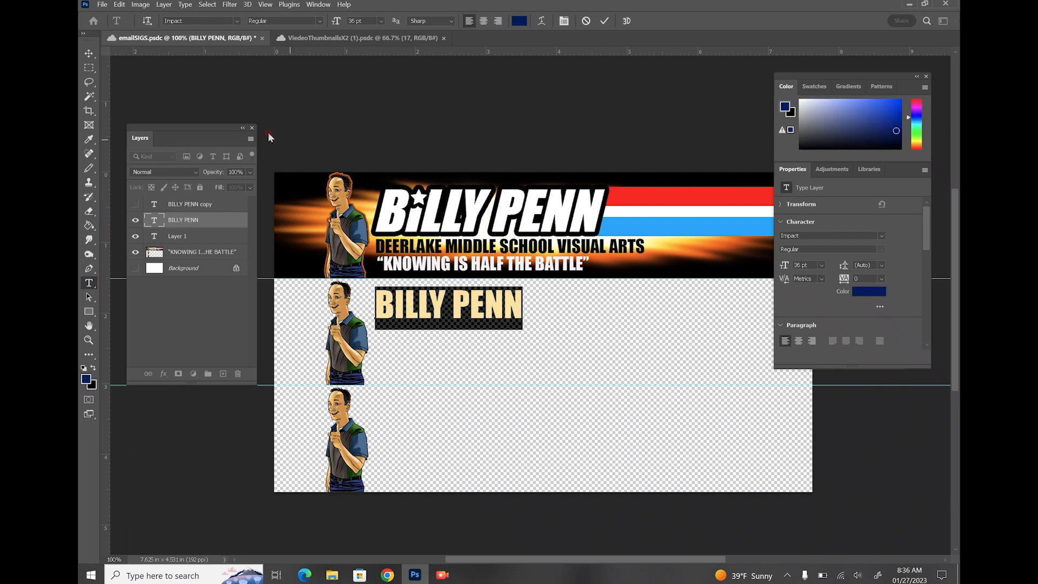
{"action": "left_click", "coordinate": [89, 67]}
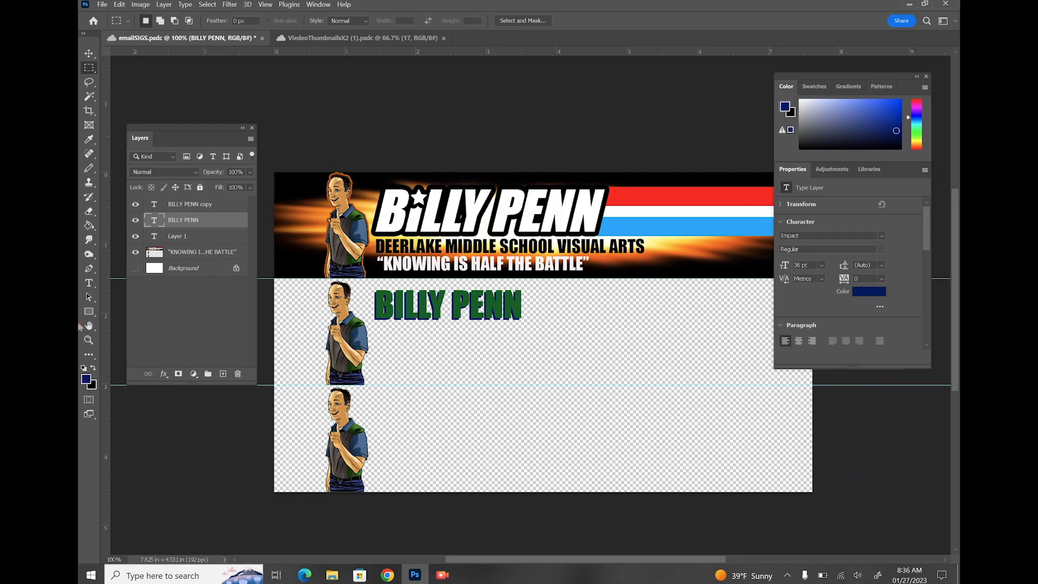
{"action": "left_click", "coordinate": [88, 139]}
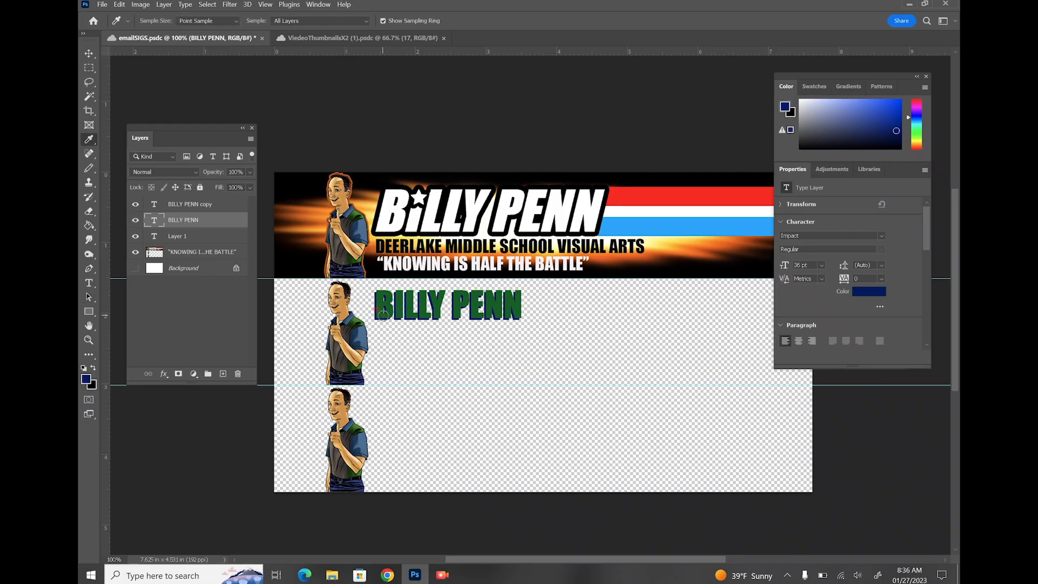
{"action": "left_click", "coordinate": [385, 308]}
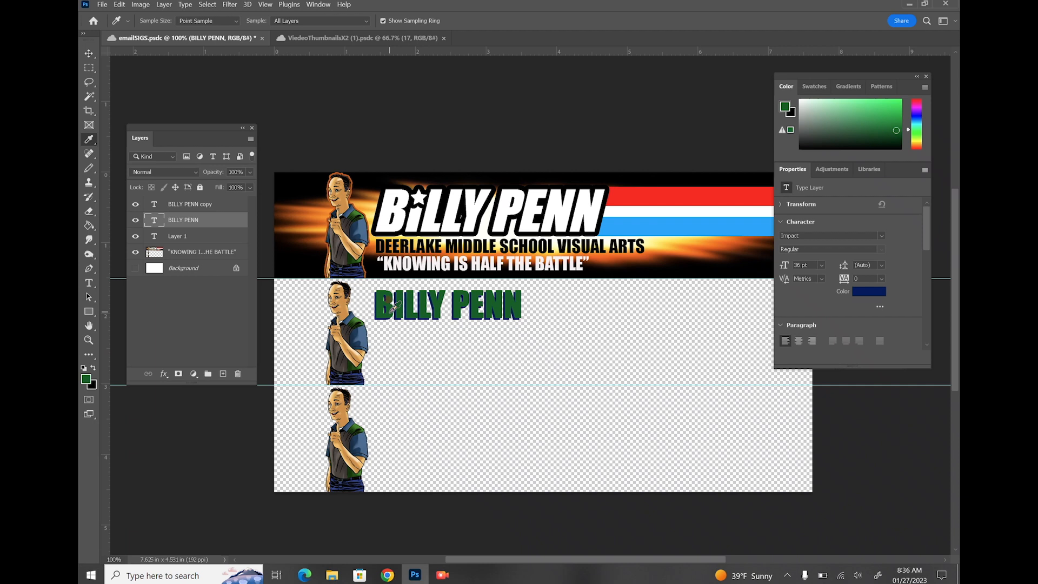
Add 'Deerlake Middle School' as 24 pt text and position it under BILLY PENN
{"action": "key", "text": "t"}
{"action": "left_click", "coordinate": [390, 341]}
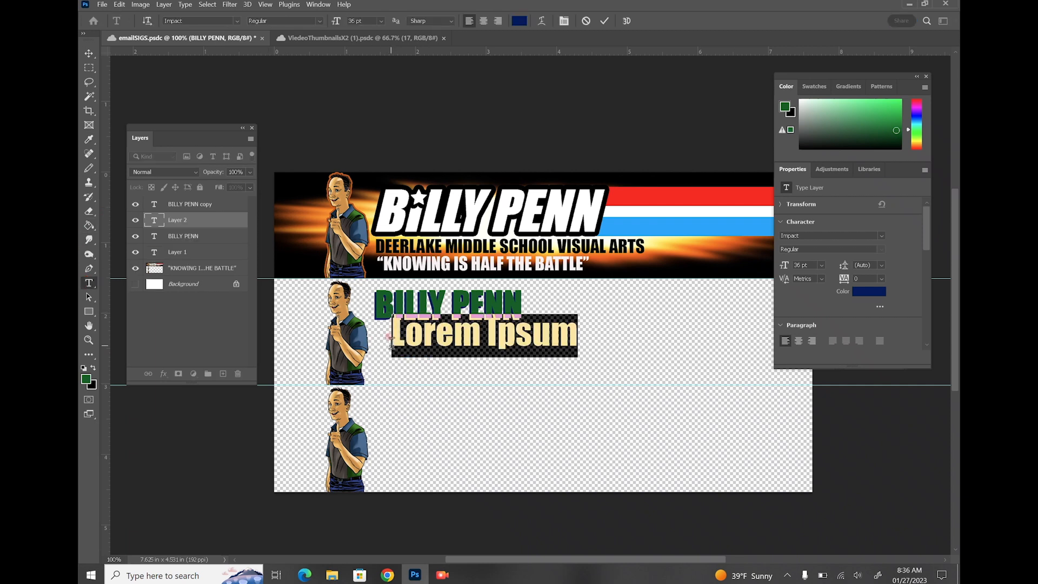
{"action": "type", "text": "Deerlake Middle"}
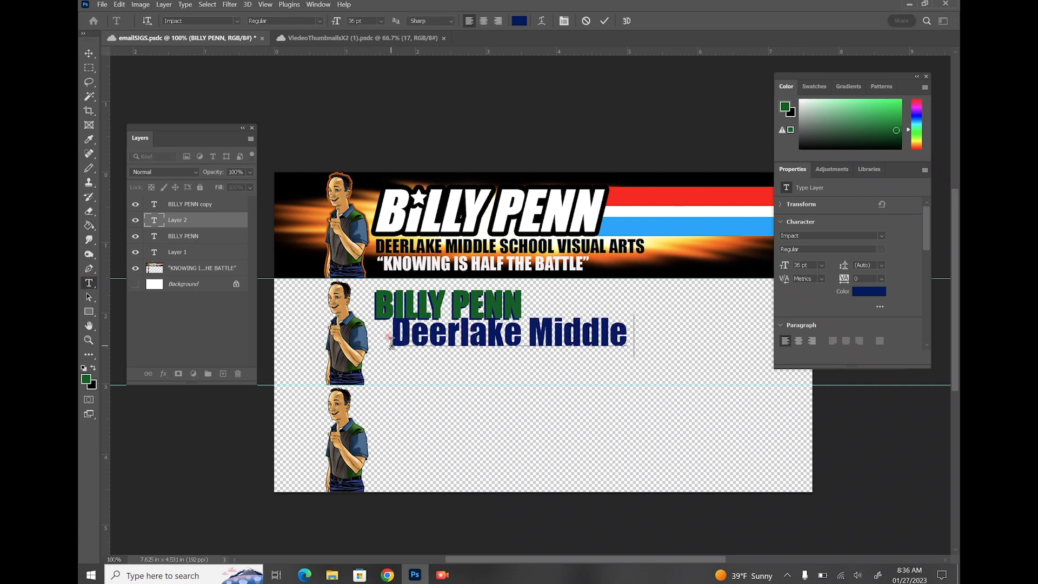
{"action": "type", "text": " School"}
{"action": "left_click_drag", "start_coordinate": [730, 330], "coordinate": [346, 337]}
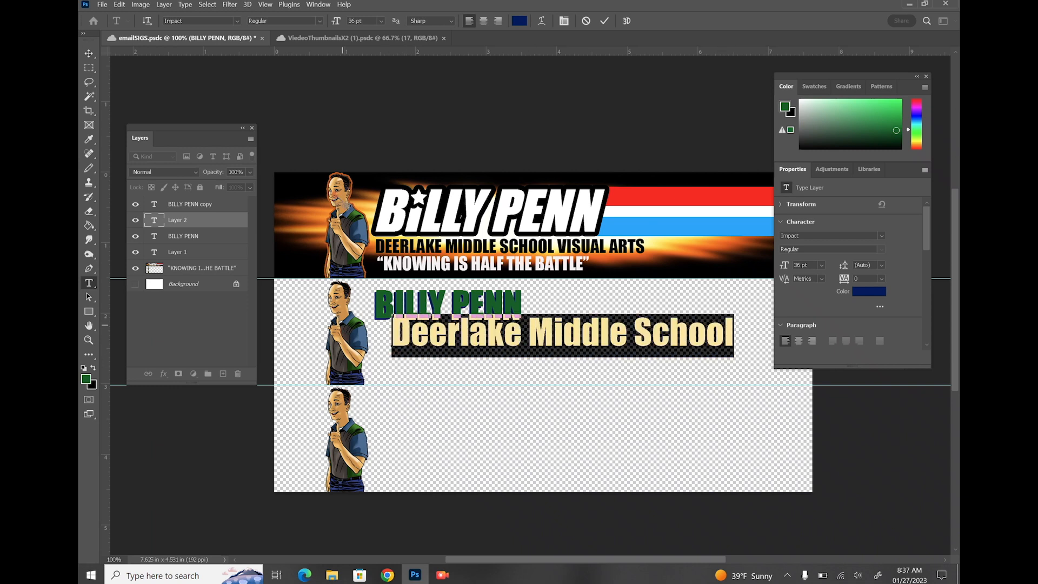
{"action": "left_click", "coordinate": [381, 22]}
{"action": "left_click", "coordinate": [372, 120]}
{"action": "left_click", "coordinate": [88, 54]}
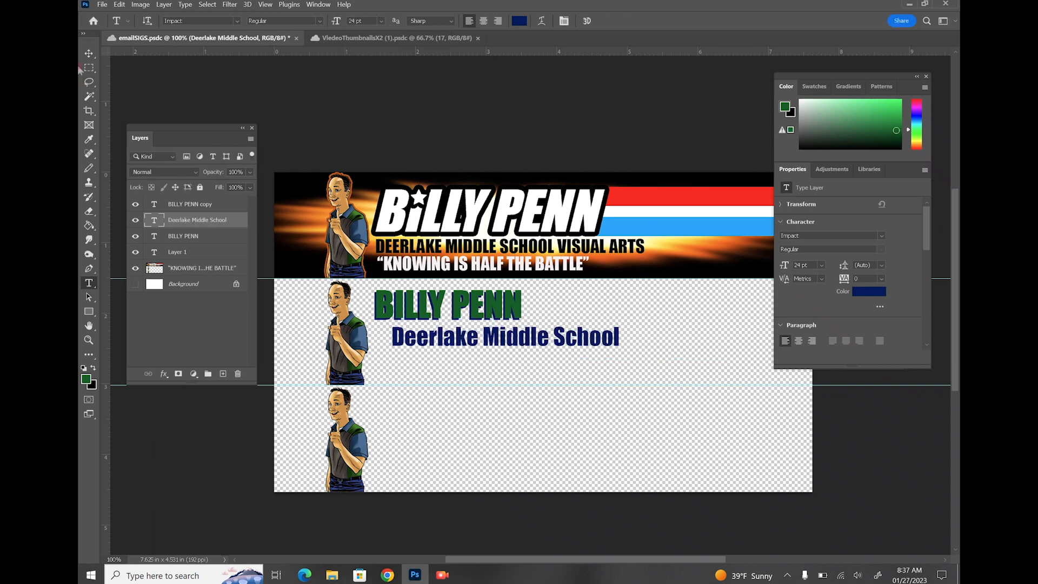
{"action": "left_click_drag", "start_coordinate": [406, 340], "coordinate": [389, 340]}
Add the quote line "Knowing is half the Battle" beneath the school name
{"action": "left_click", "coordinate": [89, 283]}
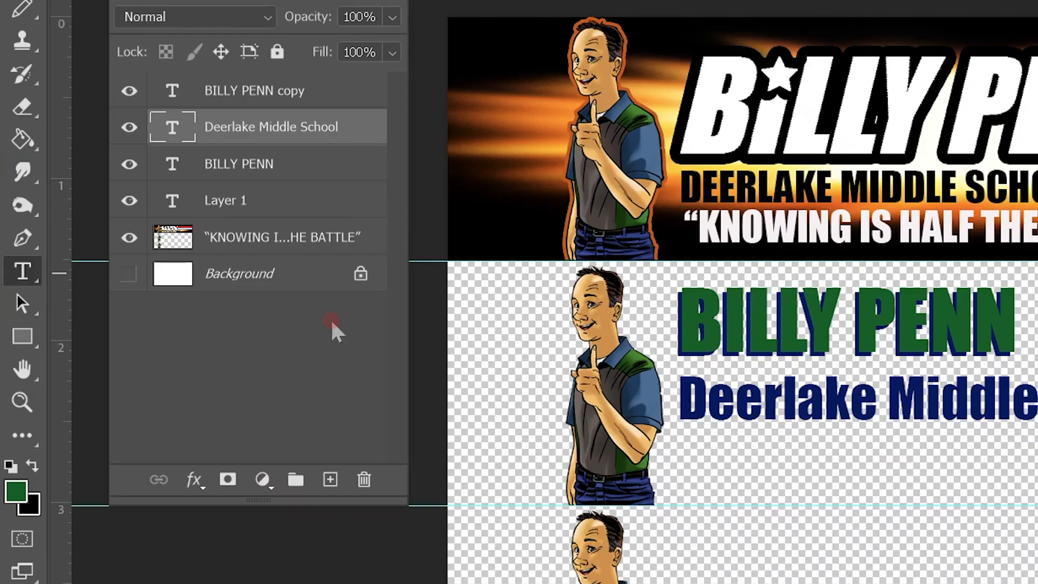
{"action": "left_click", "coordinate": [676, 434]}
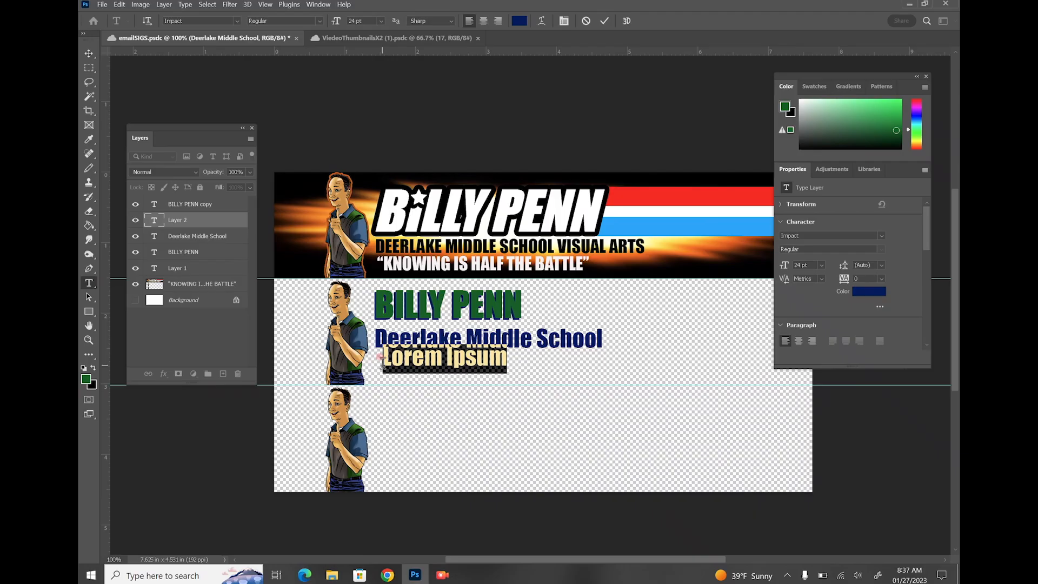
{"action": "type", "text": "\"Knowing"}
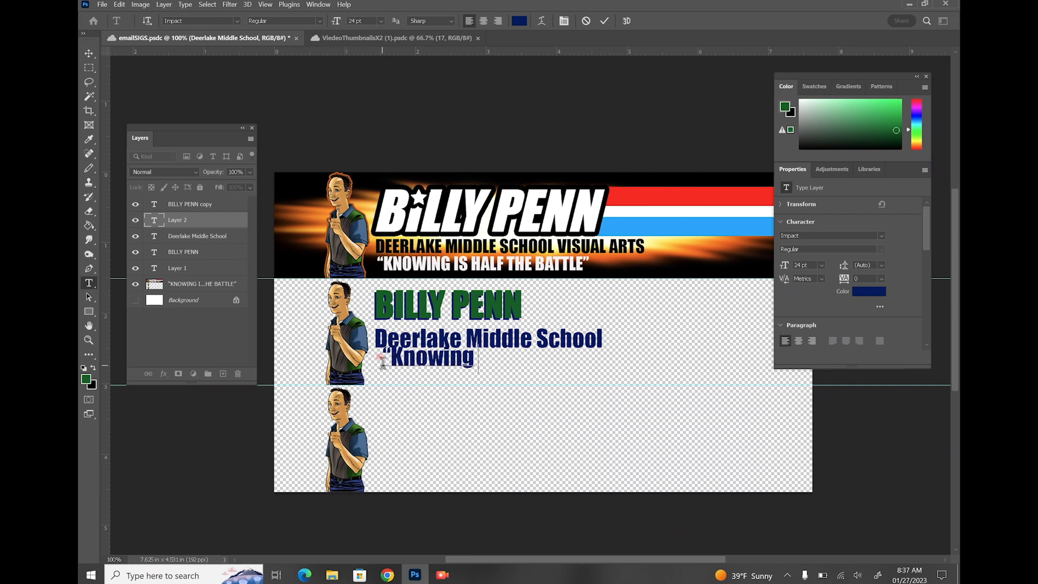
{"action": "type", "text": " is half the Batt"}
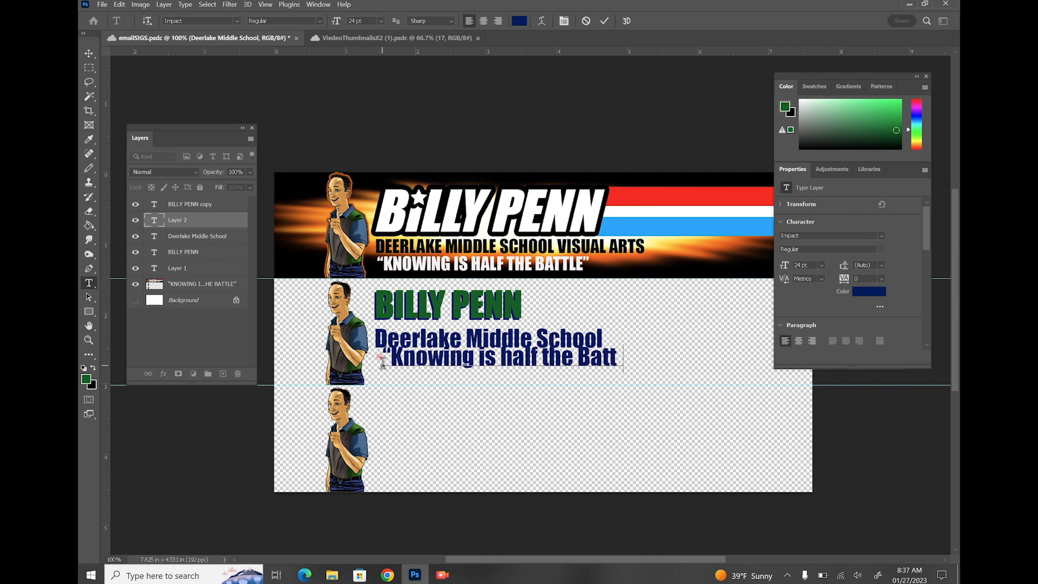
{"action": "type", "text": "le\""}
{"action": "left_click_drag", "start_coordinate": [383, 362], "coordinate": [406, 385]}
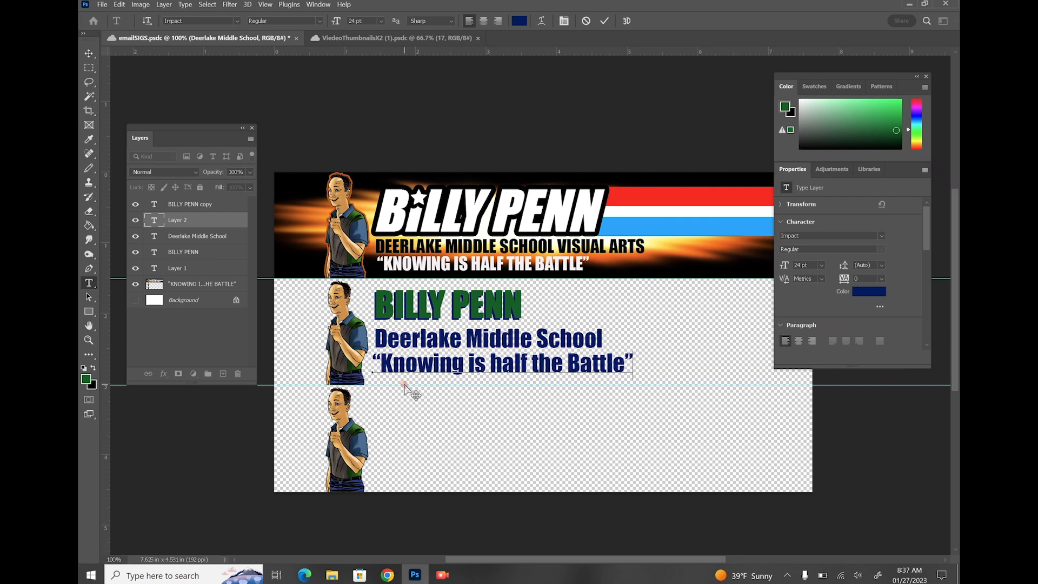
{"action": "key", "text": "Escape"}
{"action": "key", "text": "m"}
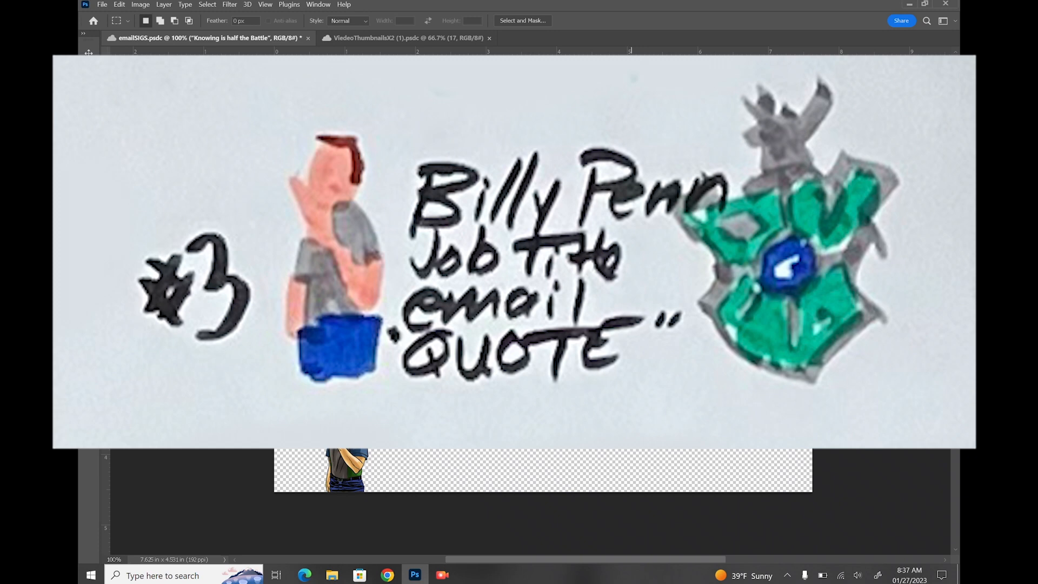
Hide the green BILLY PENN copy and duplicate the name, school and quote layers
{"action": "left_click", "coordinate": [208, 220]}
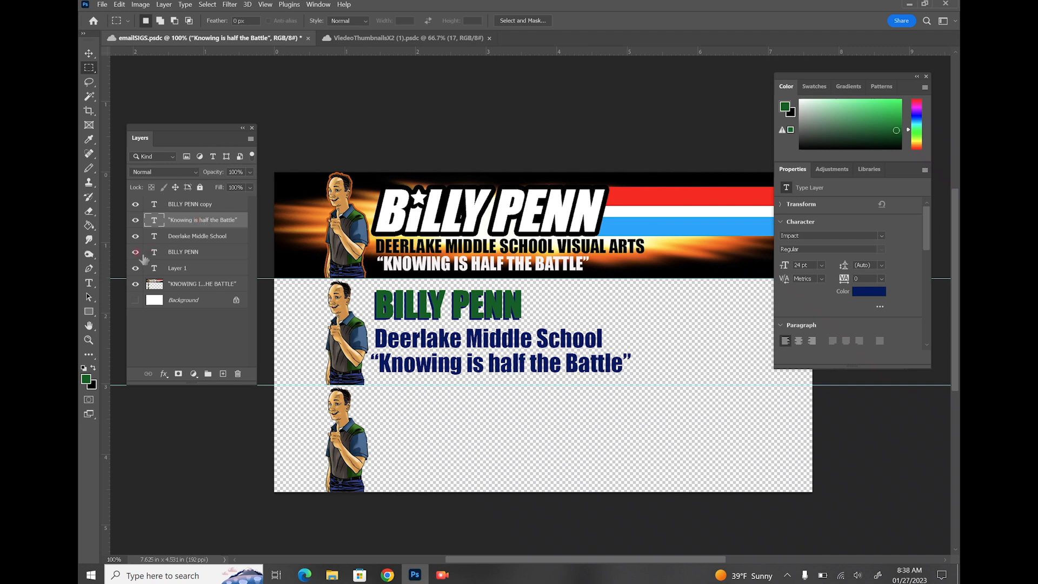
{"action": "left_click", "coordinate": [135, 203]}
{"action": "left_click", "coordinate": [183, 252]}
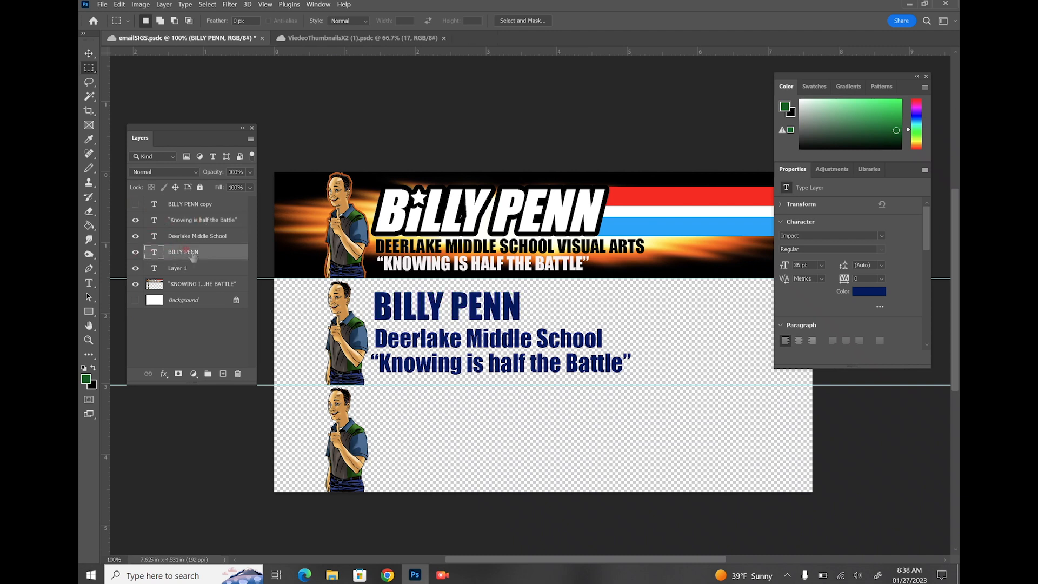
{"action": "left_click", "coordinate": [197, 221], "text": "shift"}
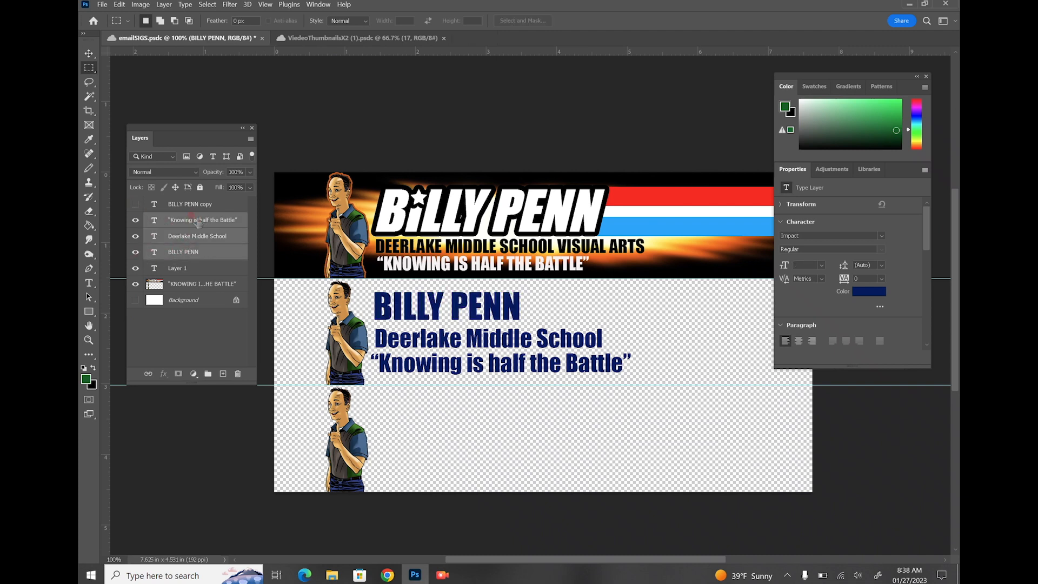
{"action": "left_click_drag", "start_coordinate": [215, 259], "coordinate": [223, 374]}
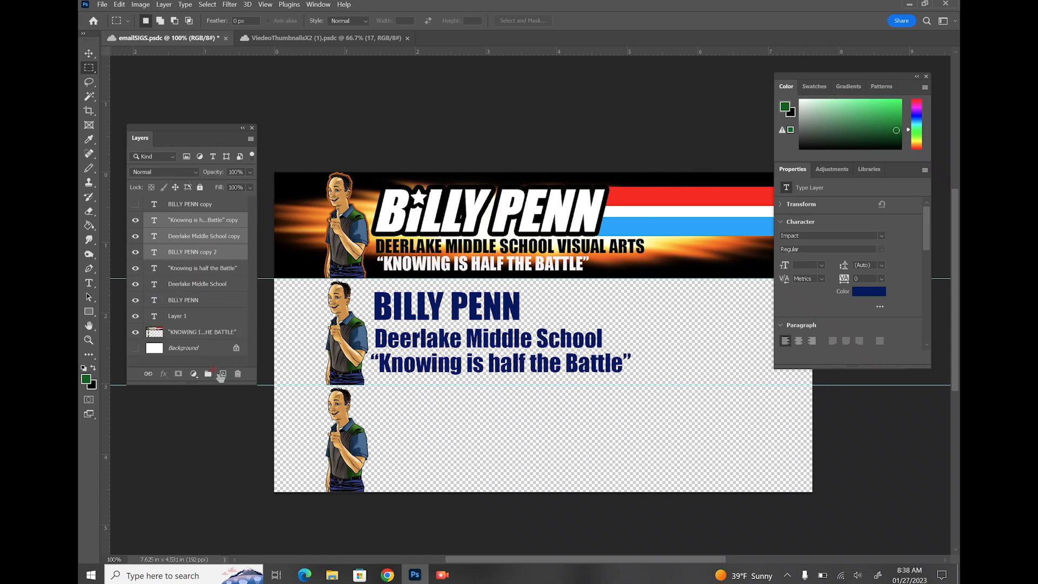
Drag the copied name, school and quote text down into the third banner
{"action": "left_click", "coordinate": [88, 53]}
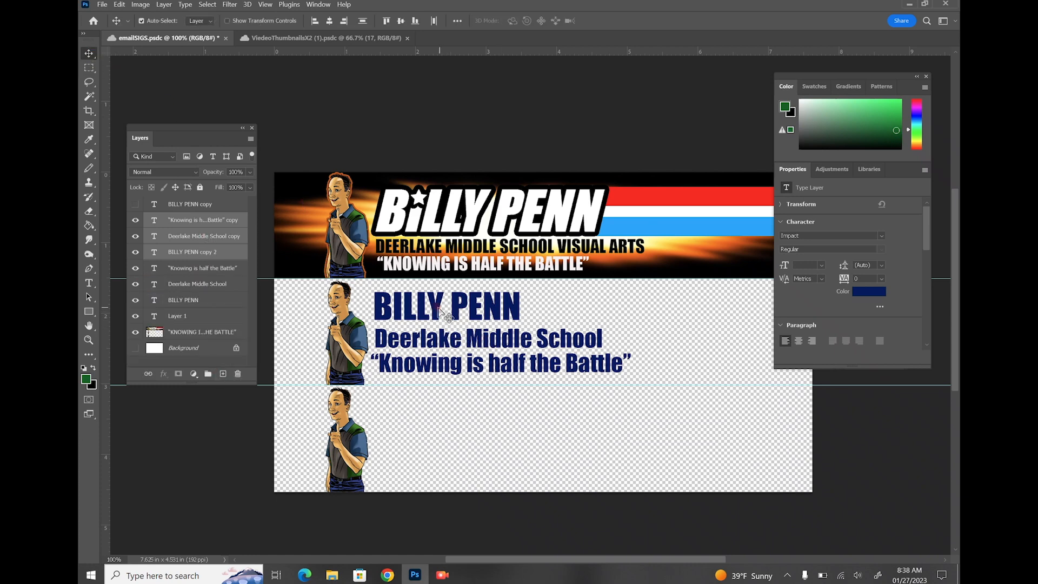
{"action": "left_click_drag", "start_coordinate": [429, 304], "coordinate": [437, 411]}
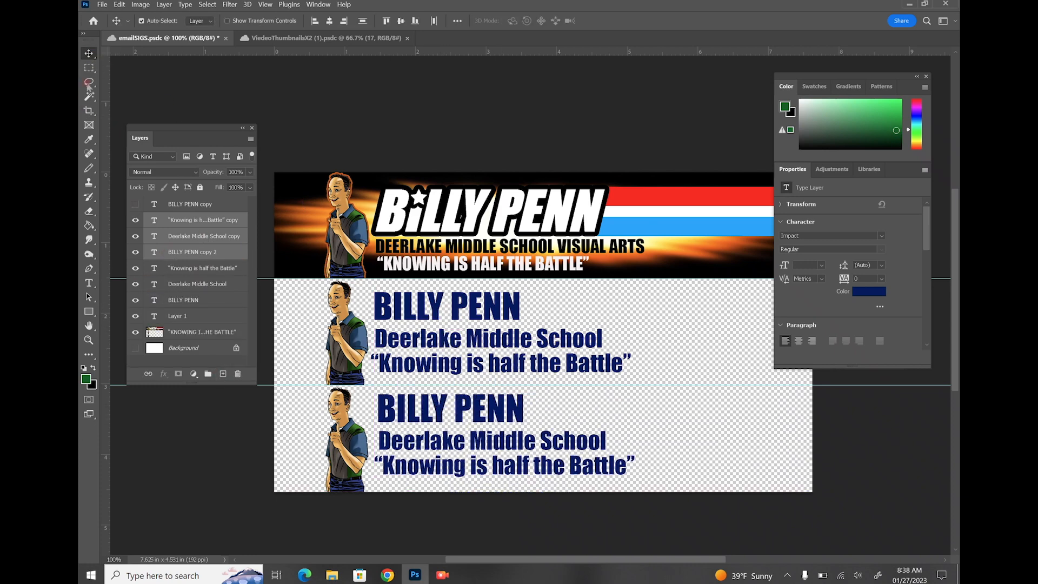
{"action": "left_click", "coordinate": [89, 68]}
Search Google Images for 'deerlake logo' and copy the Deerlake crest image
{"action": "left_click", "coordinate": [387, 574]}
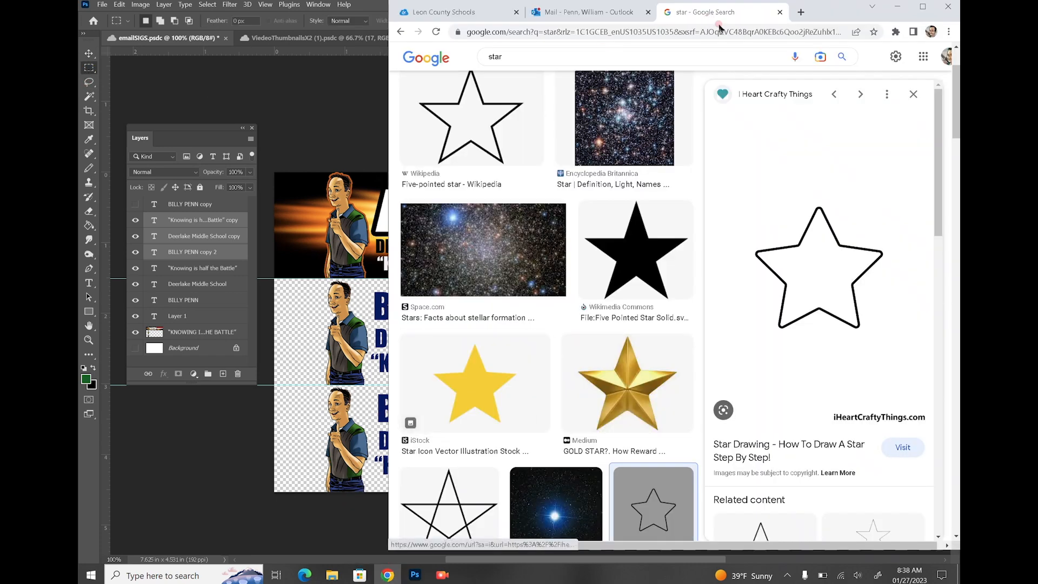
{"action": "double_click", "coordinate": [494, 58]}
{"action": "type", "text": "deer"}
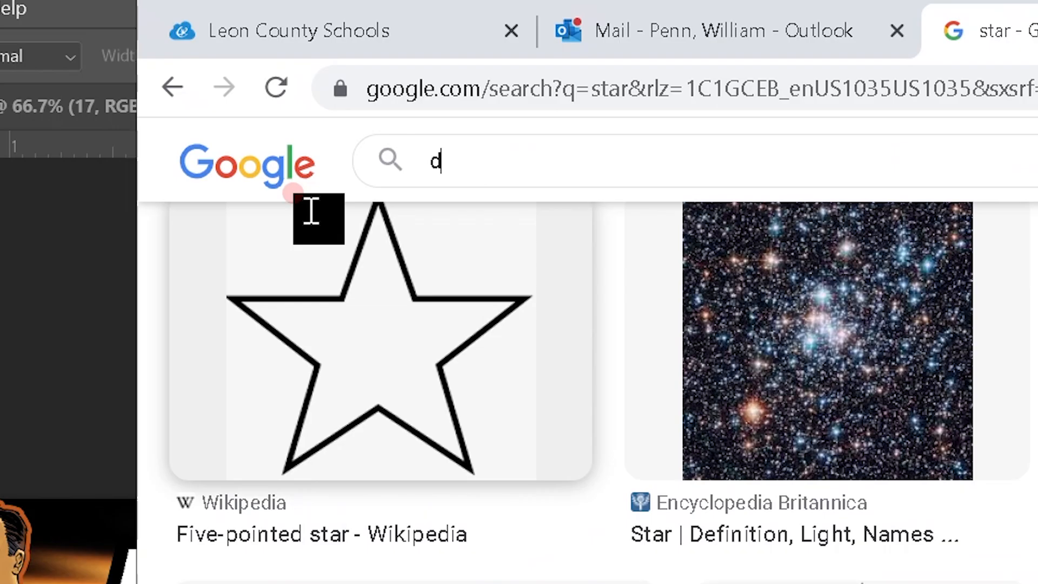
{"action": "type", "text": "lake logo"}
{"action": "key", "text": "Return"}
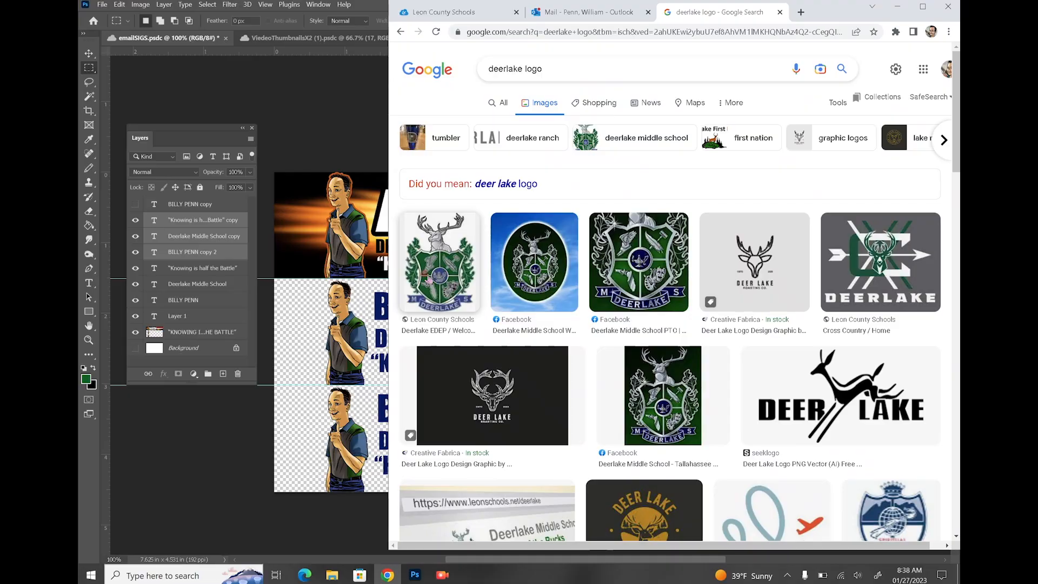
{"action": "left_click", "coordinate": [426, 277]}
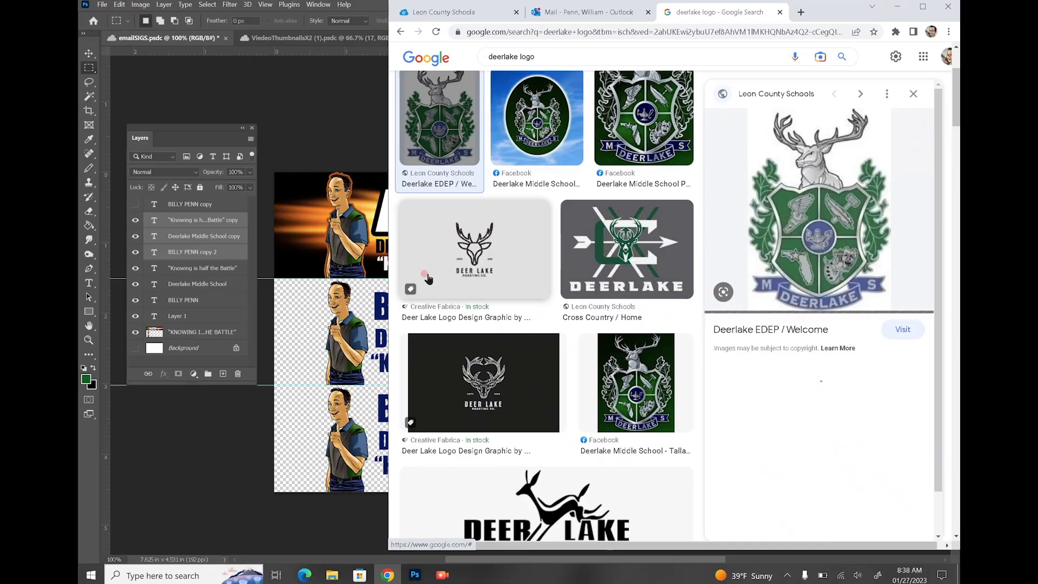
{"action": "right_click", "coordinate": [829, 189]}
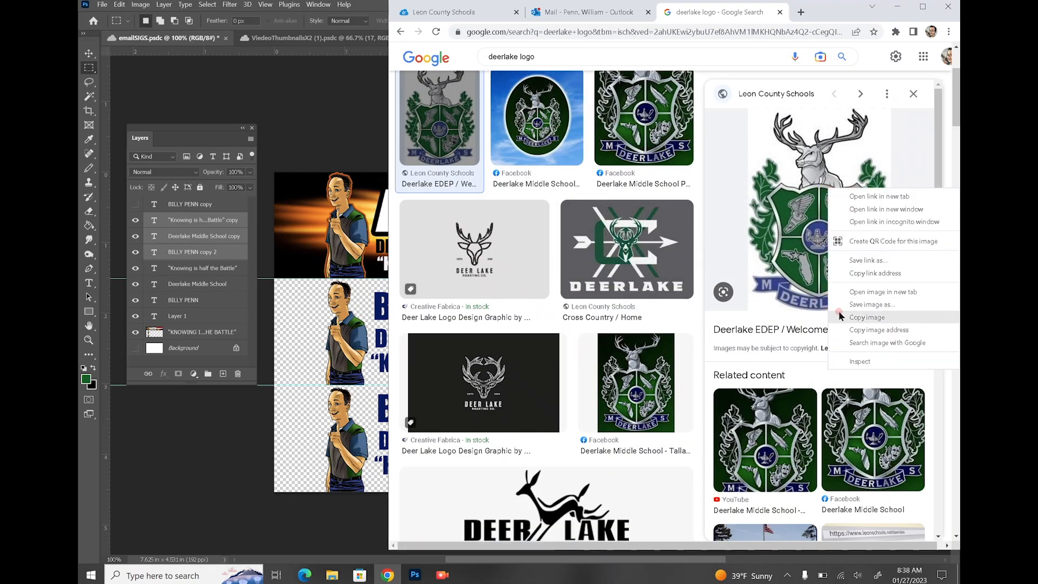
{"action": "left_click", "coordinate": [839, 317]}
{"action": "left_click", "coordinate": [286, 349]}
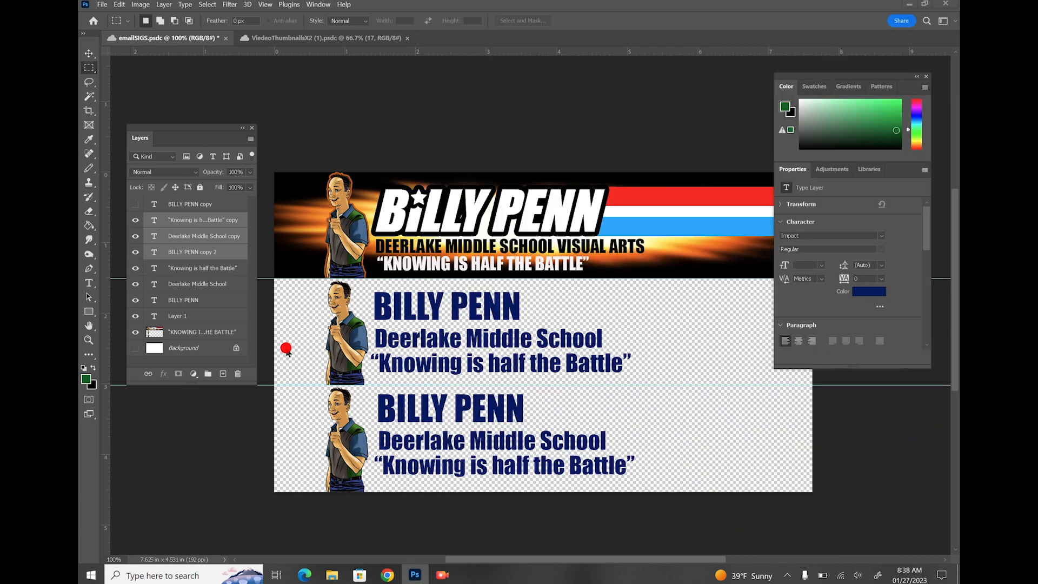
Paste the Deerlake crest at the third banner's right end and scale it to about 72%
{"action": "left_click", "coordinate": [119, 5]}
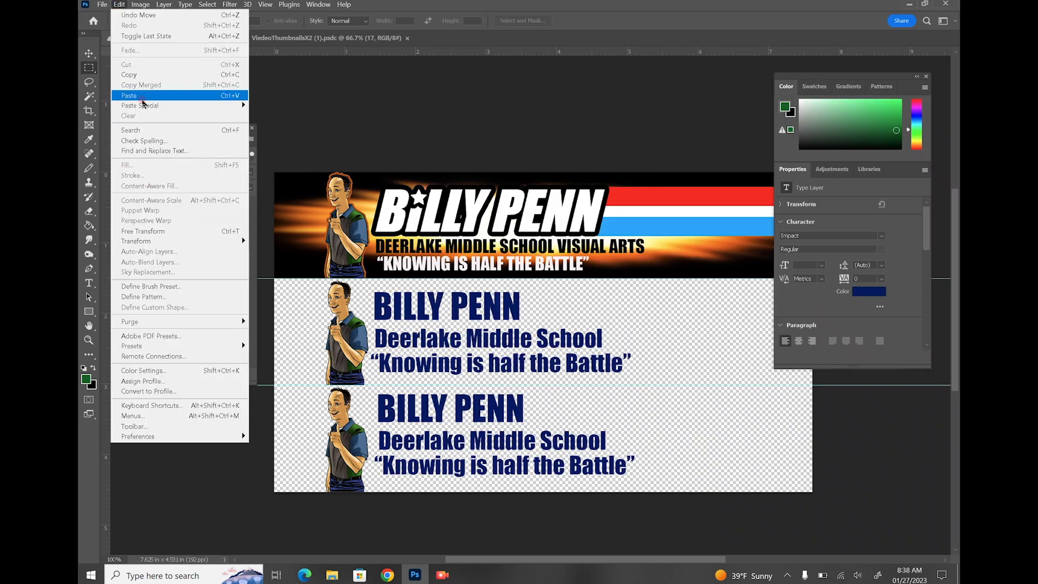
{"action": "left_click", "coordinate": [130, 96]}
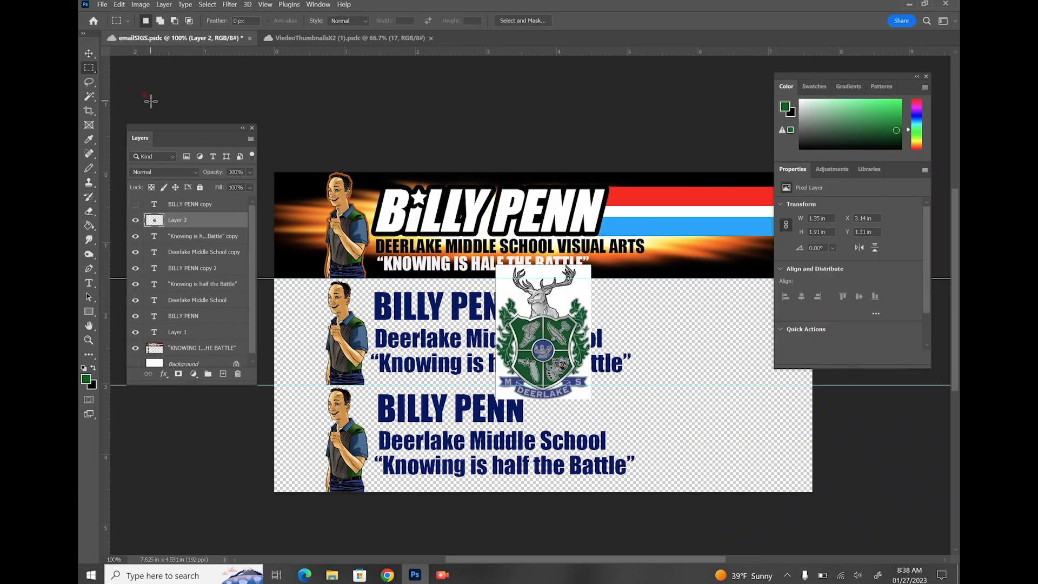
{"action": "left_click", "coordinate": [88, 53]}
{"action": "left_click_drag", "start_coordinate": [544, 323], "coordinate": [687, 412]}
{"action": "left_click", "coordinate": [120, 5]}
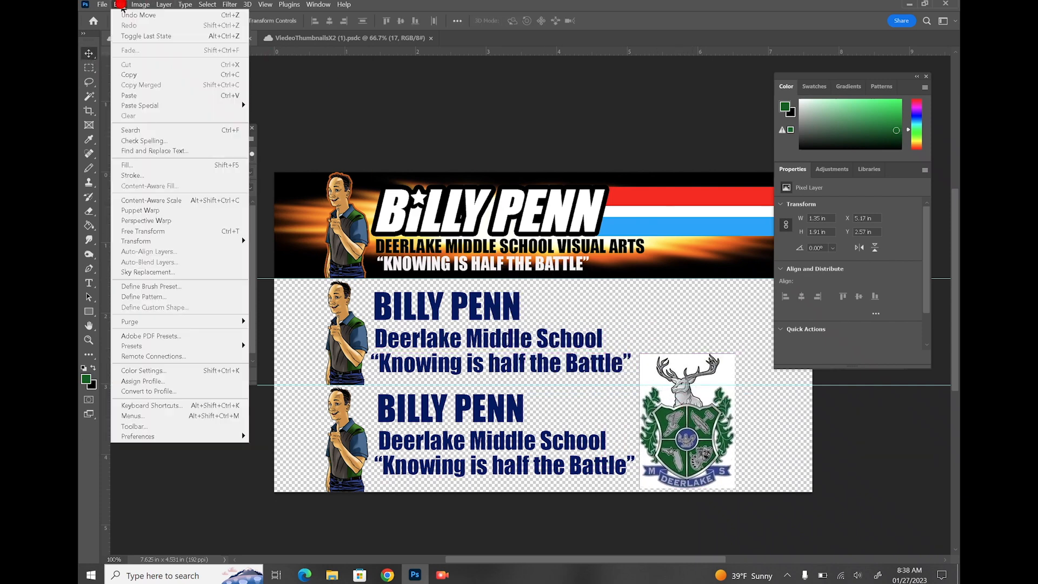
{"action": "mouse_move", "coordinate": [179, 241]}
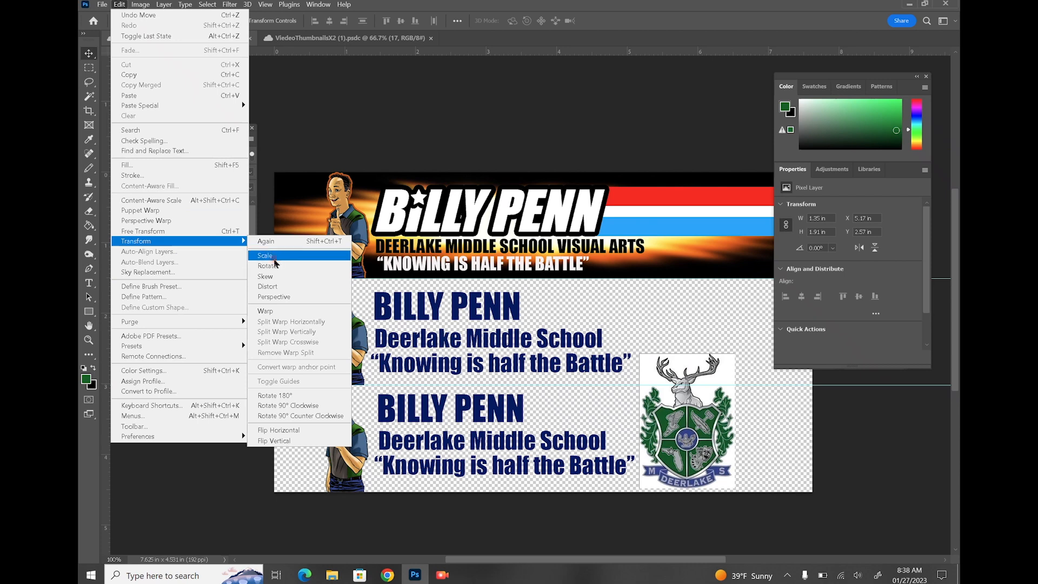
{"action": "left_click", "coordinate": [270, 255]}
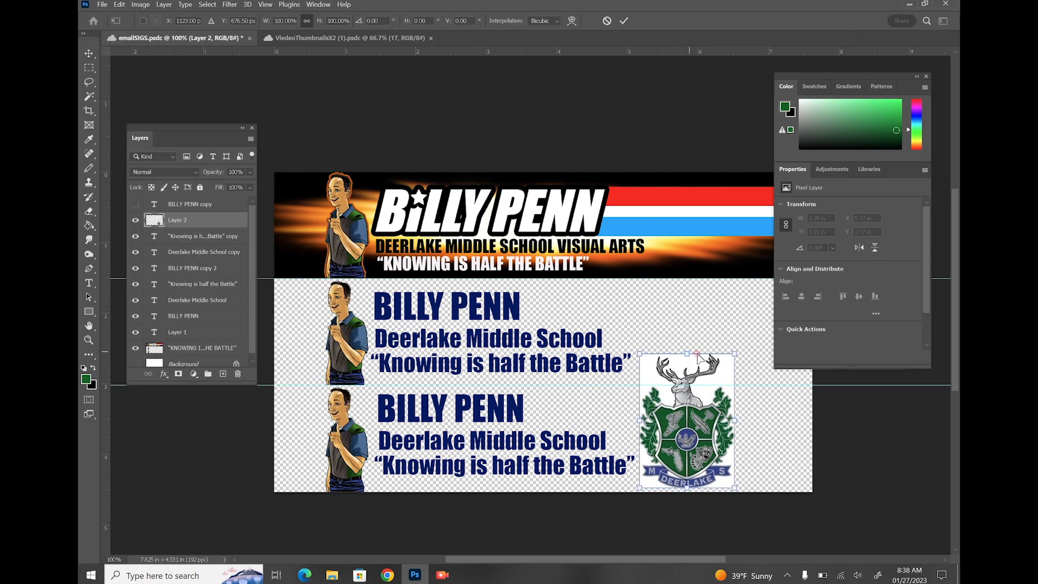
{"action": "left_click_drag", "start_coordinate": [734, 354], "coordinate": [702, 388]}
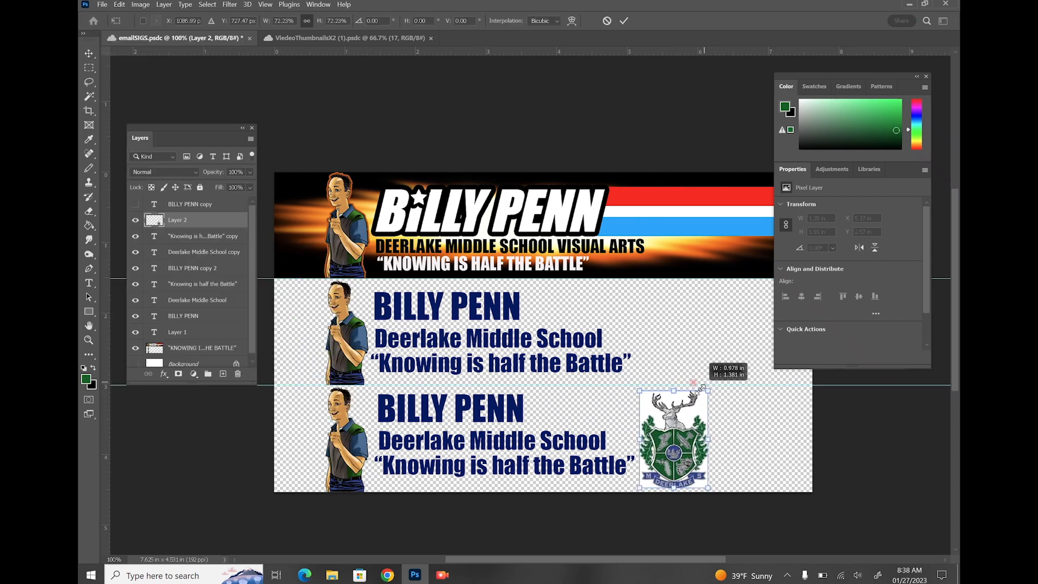
{"action": "key", "text": "Return"}
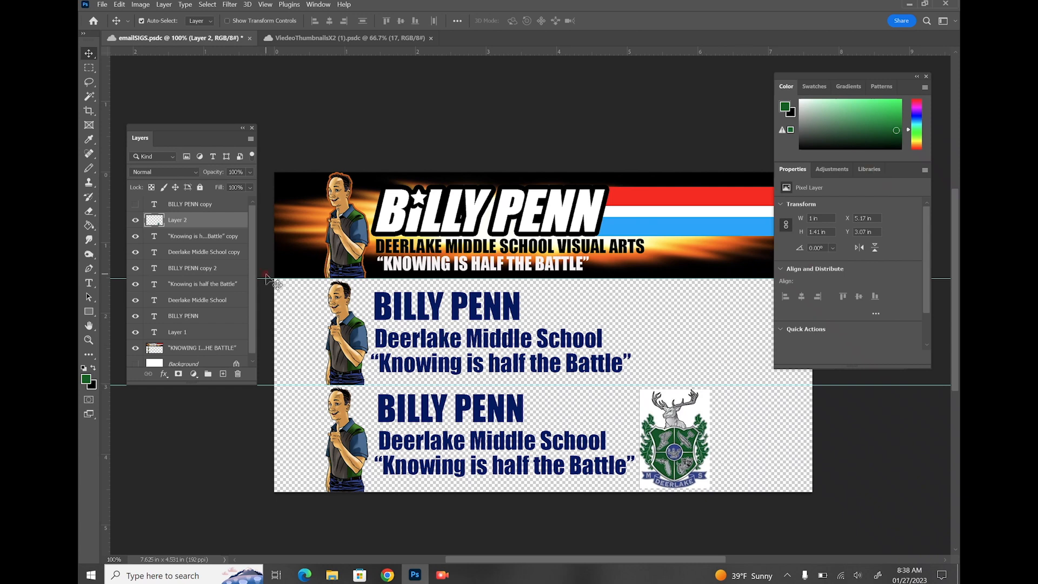
Show the white Background, erase the line along the crest's top, and merge visible layers
{"action": "left_click", "coordinate": [135, 364]}
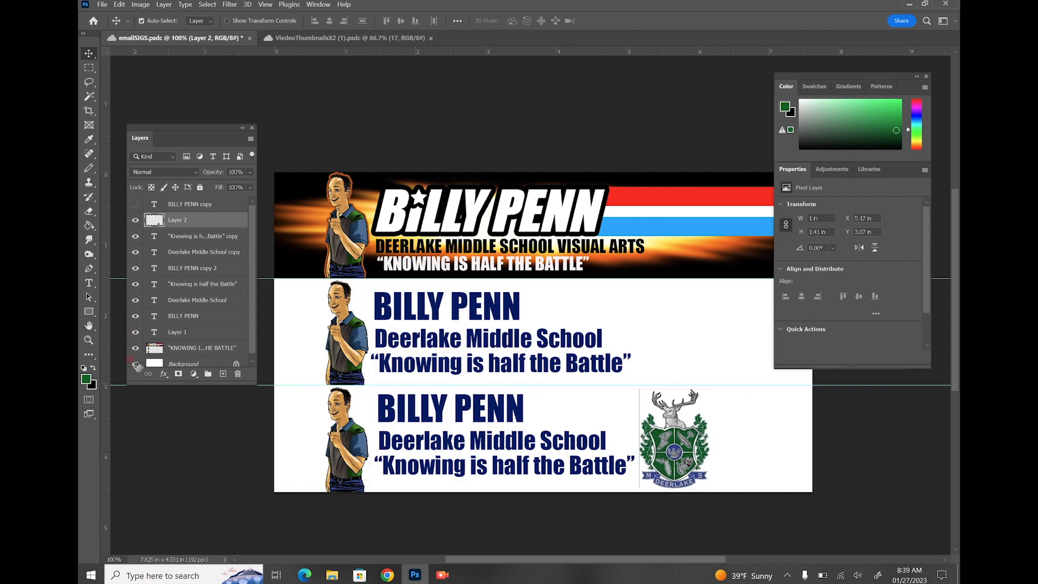
{"action": "left_click", "coordinate": [89, 211]}
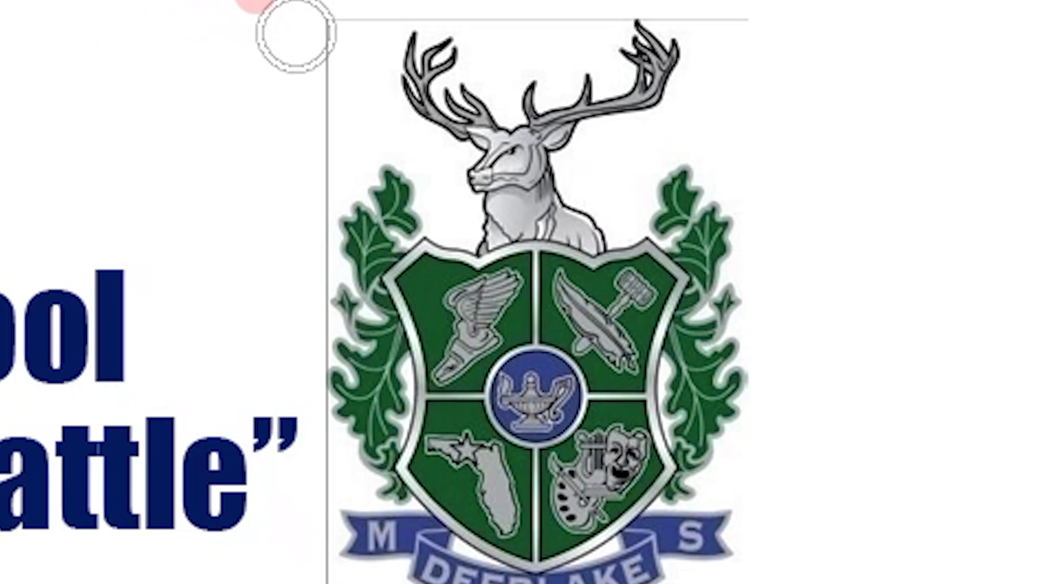
{"action": "left_click_drag", "start_coordinate": [635, 391], "coordinate": [722, 387]}
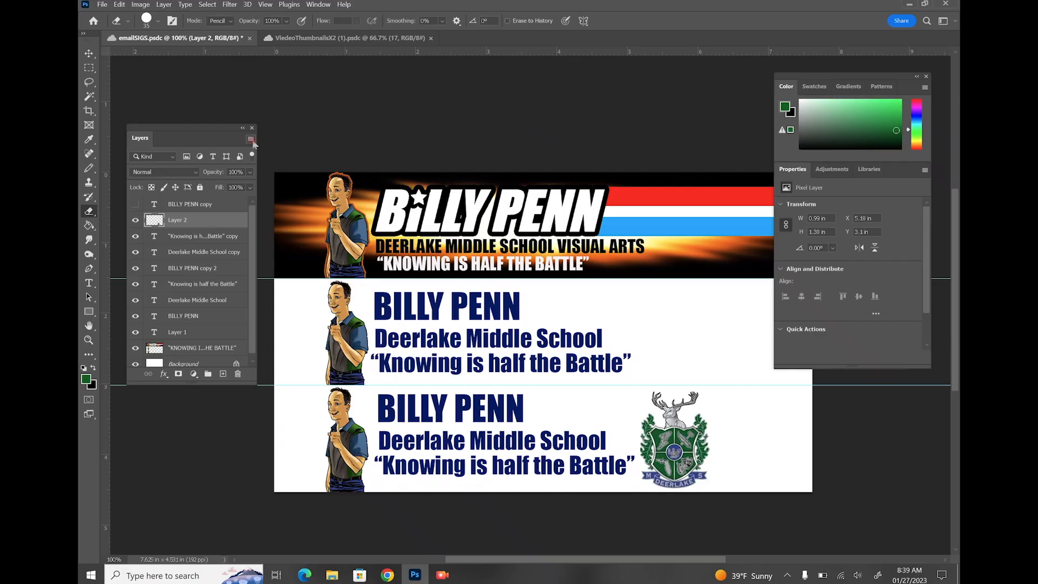
{"action": "left_click", "coordinate": [252, 141]}
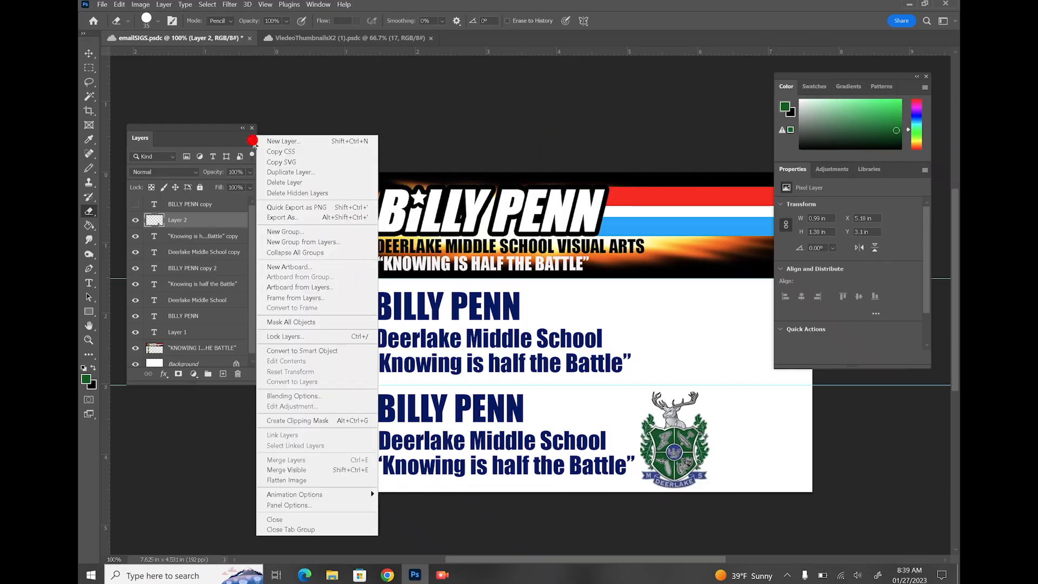
{"action": "left_click", "coordinate": [271, 470]}
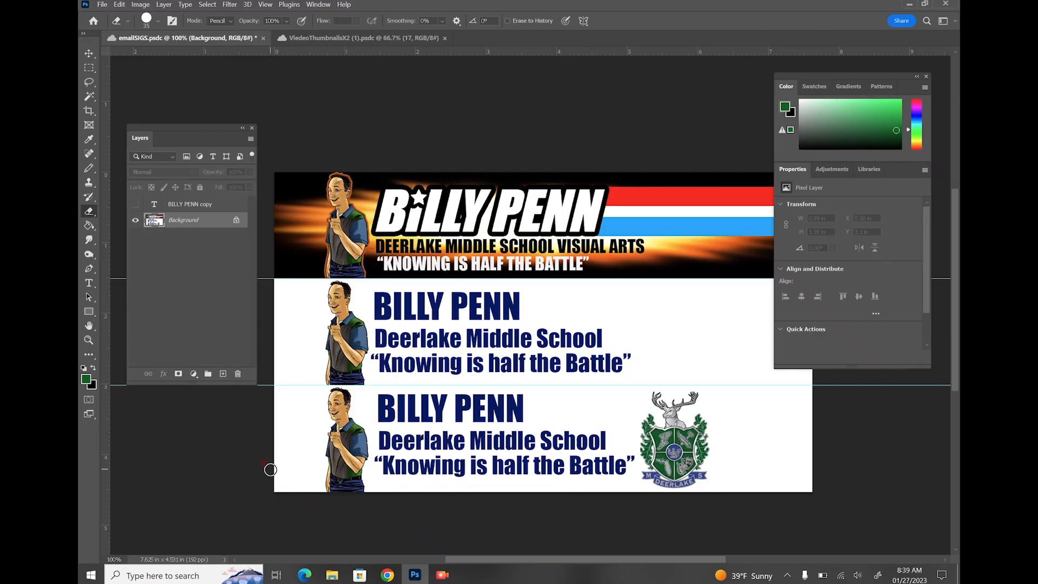
With Contiguous off, fill every letter of the bottom BILLY PENN headline black
{"action": "left_click", "coordinate": [432, 22]}
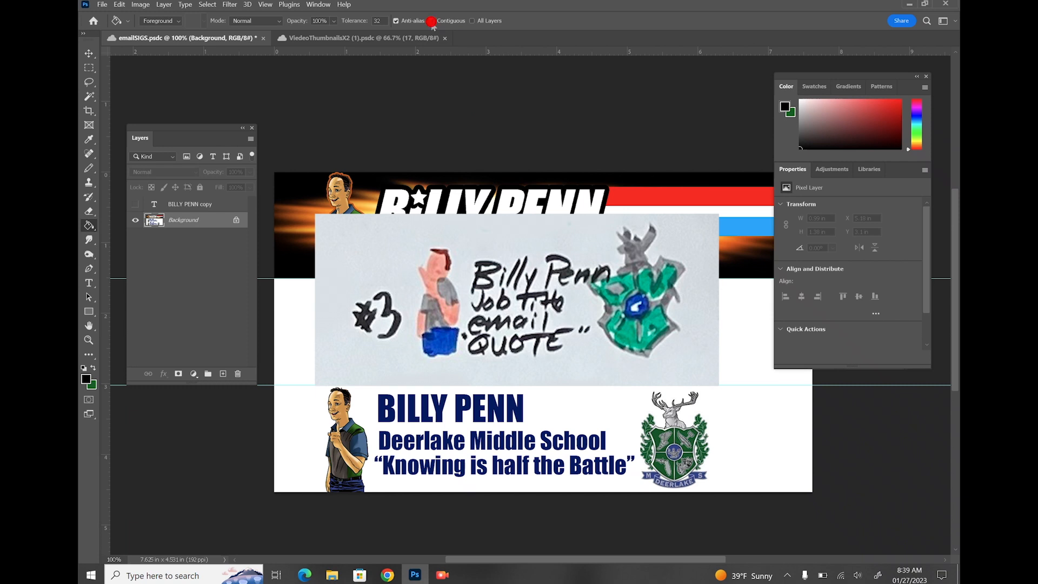
{"action": "left_click", "coordinate": [394, 409]}
{"action": "left_click", "coordinate": [404, 411]}
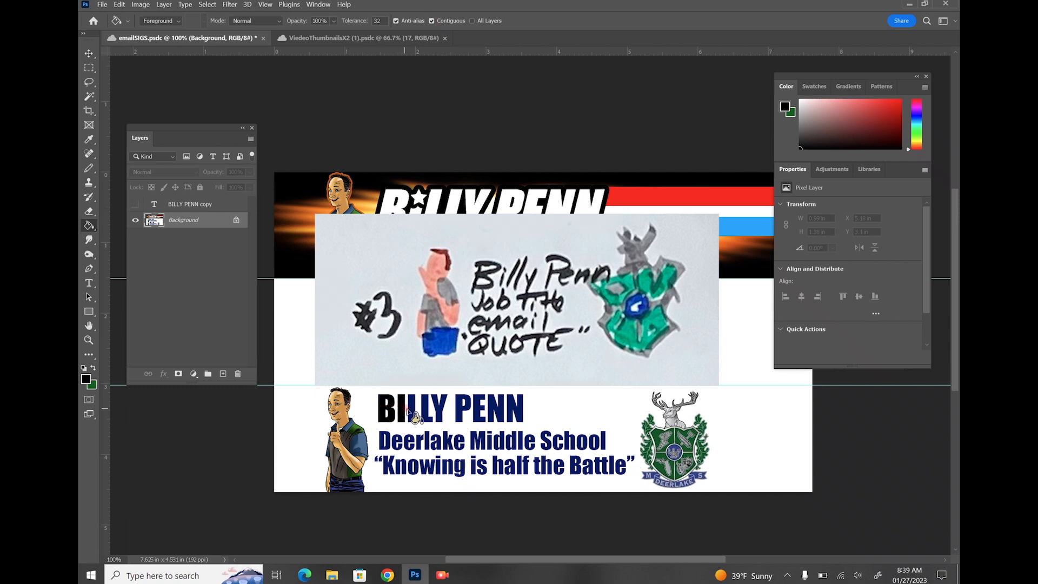
{"action": "left_click", "coordinate": [414, 413]}
{"action": "left_click", "coordinate": [425, 405]}
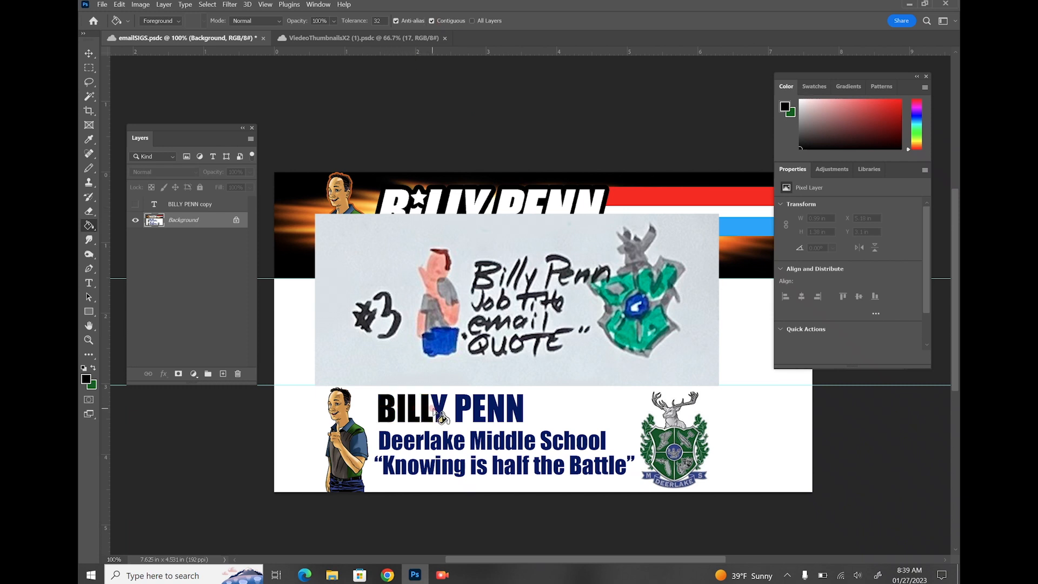
{"action": "left_click", "coordinate": [439, 405]}
{"action": "left_click", "coordinate": [461, 406]}
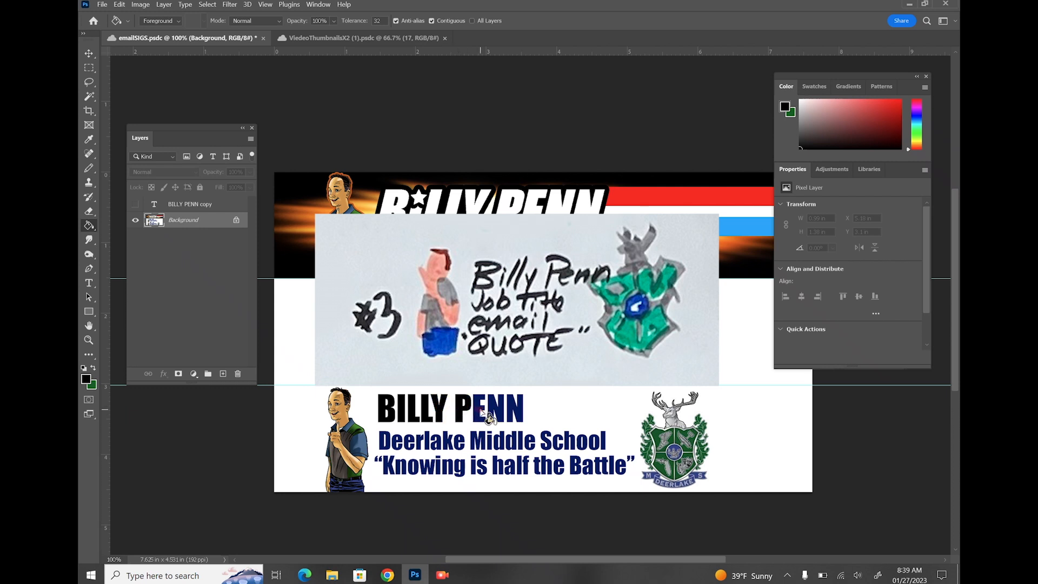
{"action": "left_click", "coordinate": [481, 410]}
{"action": "left_click", "coordinate": [500, 406]}
{"action": "left_click", "coordinate": [515, 408]}
Fill letters of Deerlake, Knowing and Middle black and duplicate the Background layer
{"action": "left_click", "coordinate": [385, 441]}
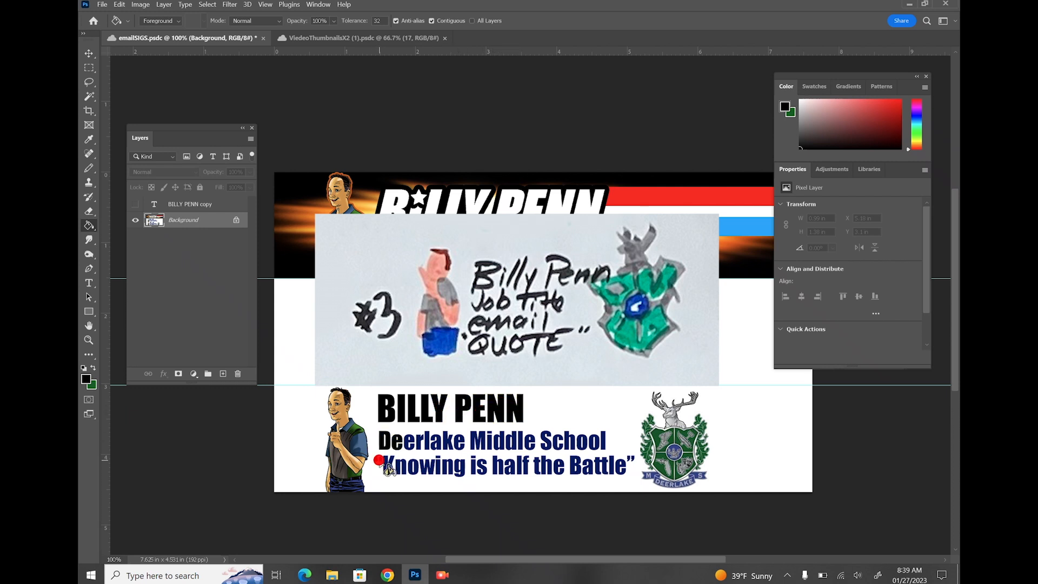
{"action": "left_click", "coordinate": [388, 466]}
{"action": "left_click", "coordinate": [399, 443]}
{"action": "left_click", "coordinate": [407, 443]}
{"action": "left_click", "coordinate": [419, 443]}
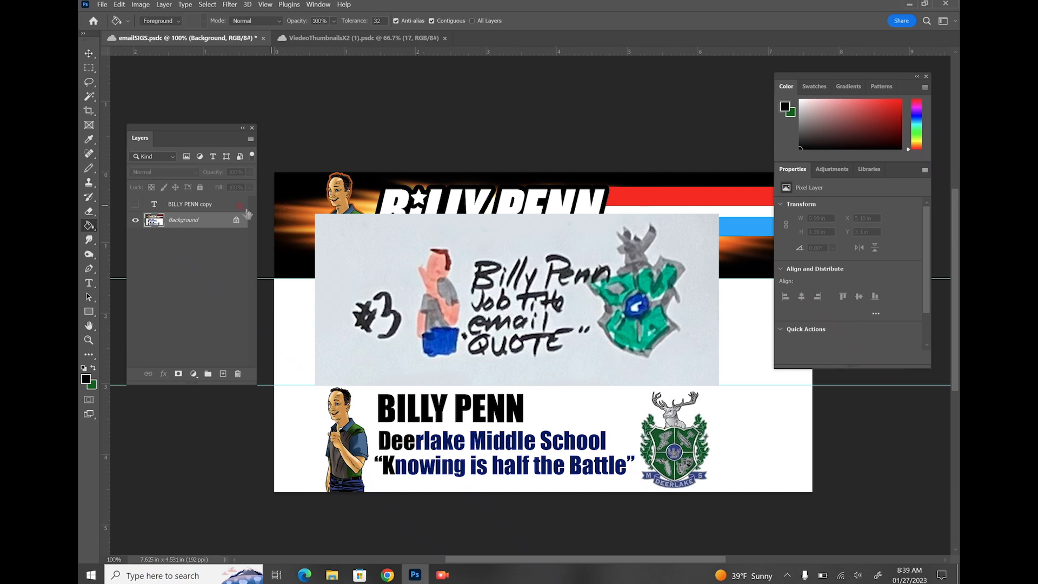
{"action": "left_click_drag", "start_coordinate": [185, 223], "coordinate": [223, 373]}
{"action": "left_click", "coordinate": [484, 443]}
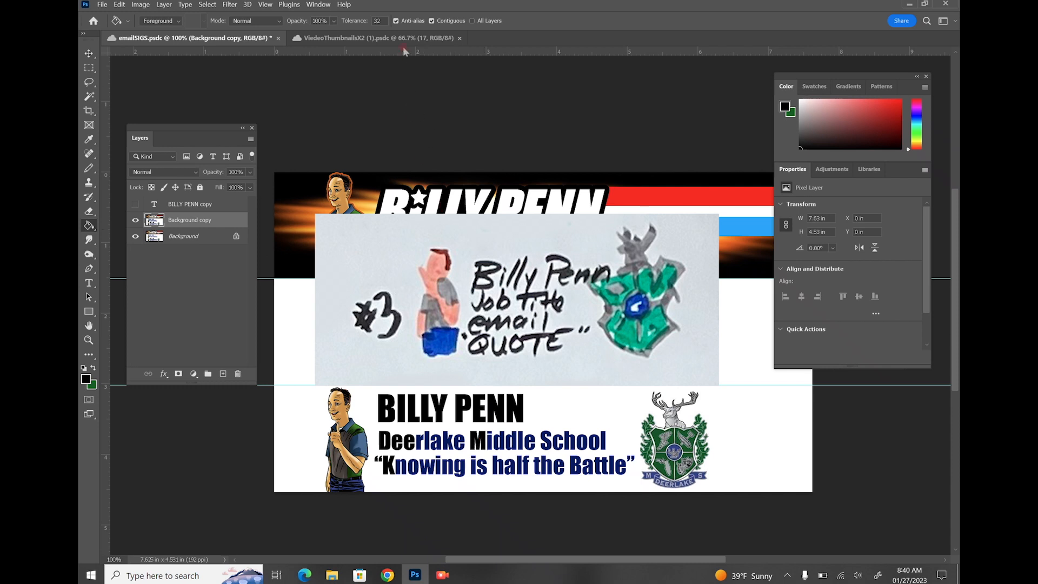
Finish blackening Middle, make rectangular selections across the banners, and save the document
{"action": "left_click", "coordinate": [503, 435]}
{"action": "left_click", "coordinate": [89, 70]}
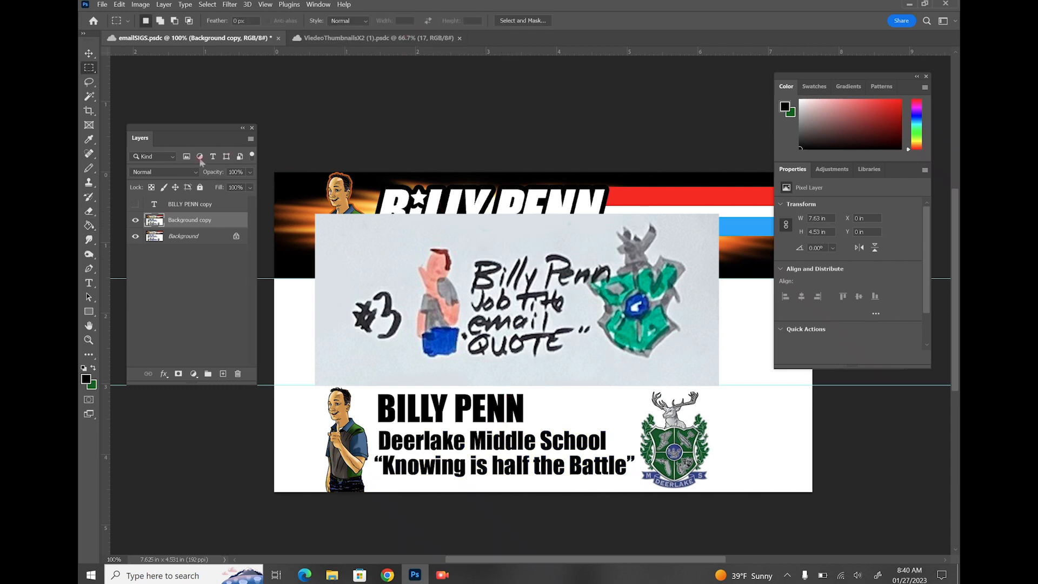
{"action": "left_click_drag", "start_coordinate": [270, 164], "coordinate": [827, 395]}
{"action": "left_click_drag", "start_coordinate": [730, 462], "coordinate": [640, 162]}
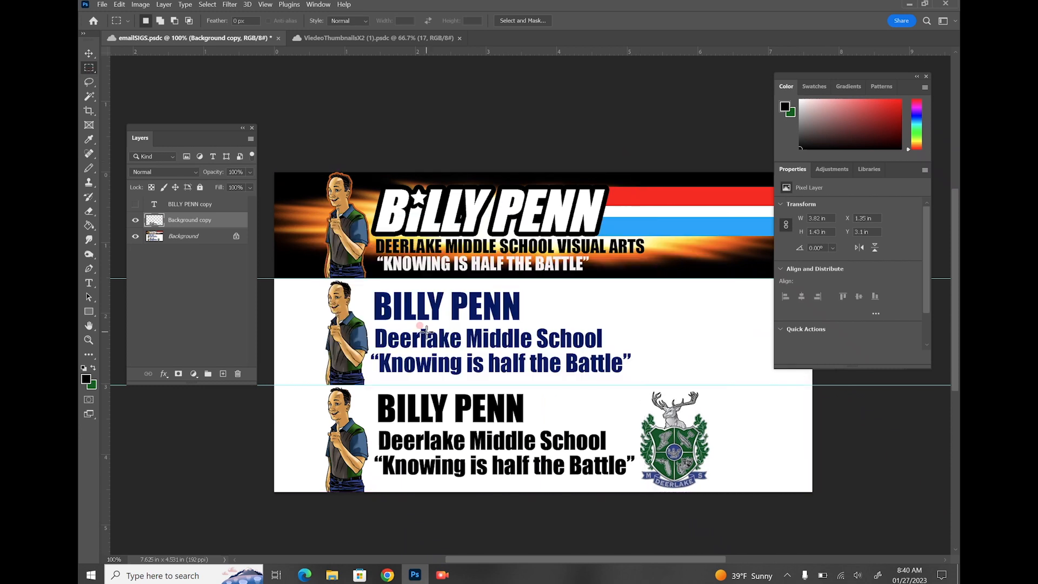
{"action": "key", "text": "ctrl+s"}
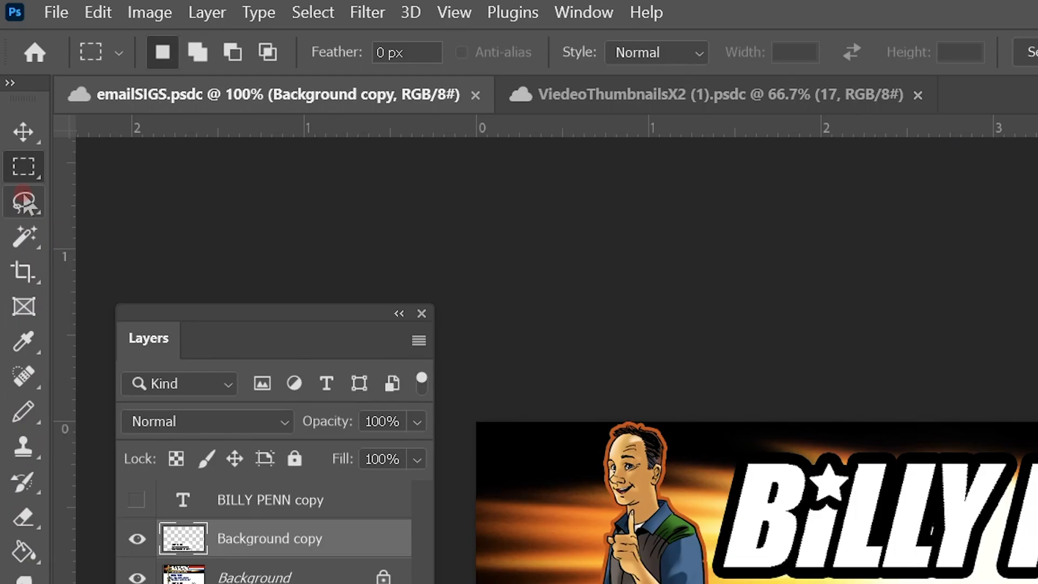
Crop the canvas to only the top flame banner, removing the two lower bands
{"action": "left_click", "coordinate": [23, 272]}
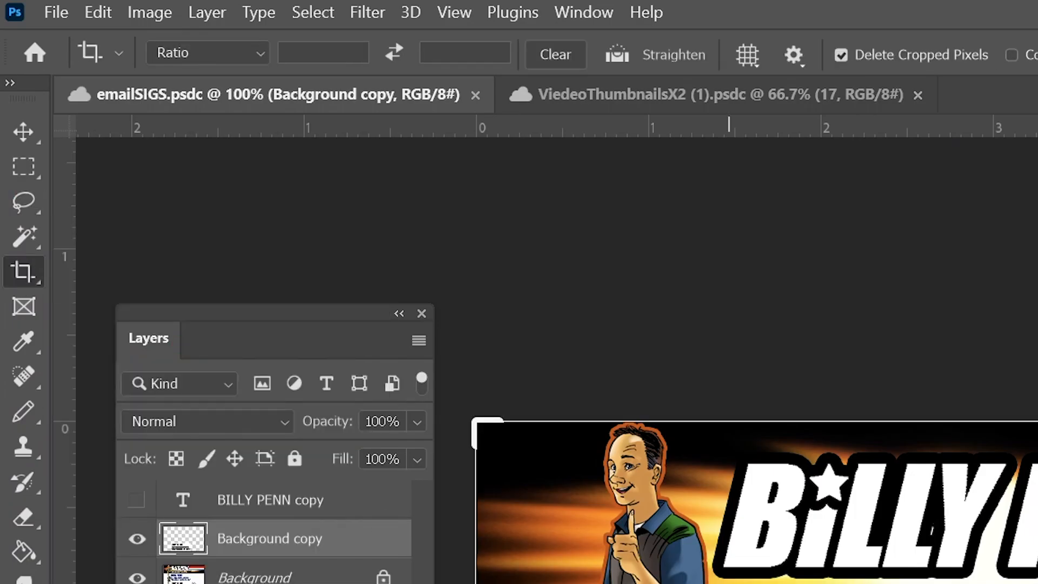
{"action": "left_click_drag", "start_coordinate": [543, 494], "coordinate": [535, 387]}
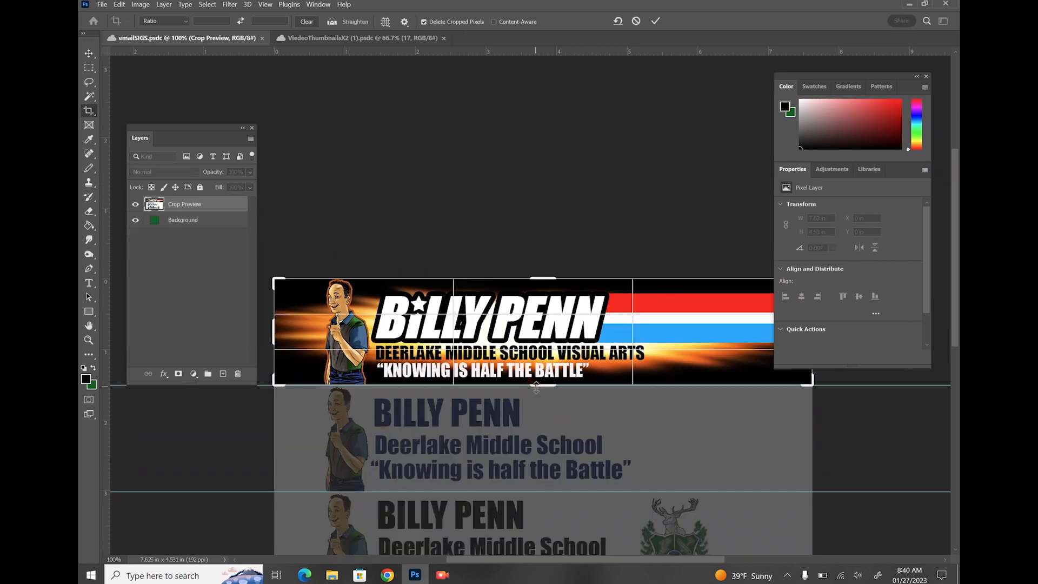
{"action": "key", "text": "Return"}
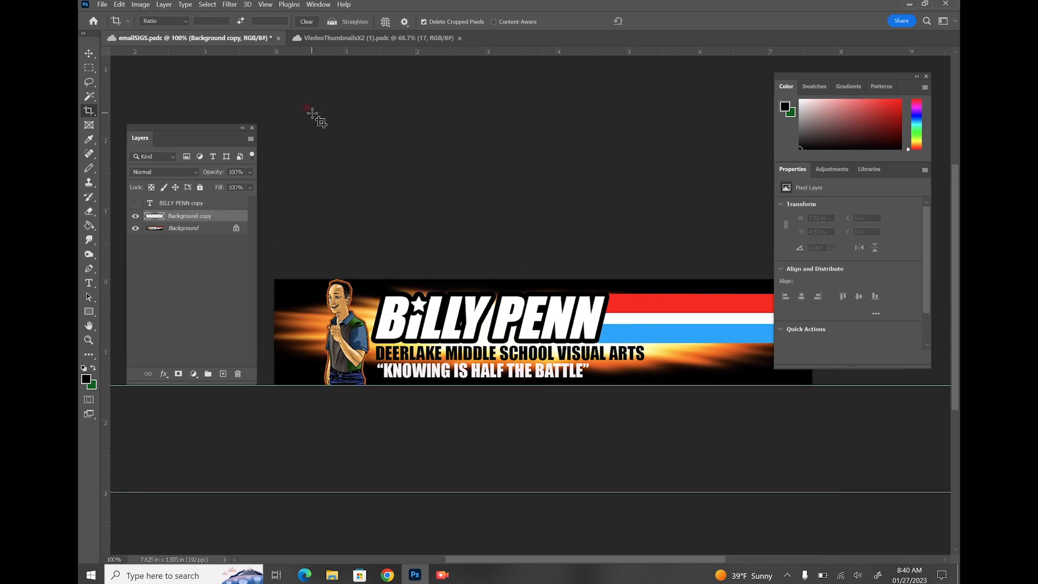
{"action": "left_click", "coordinate": [102, 5]}
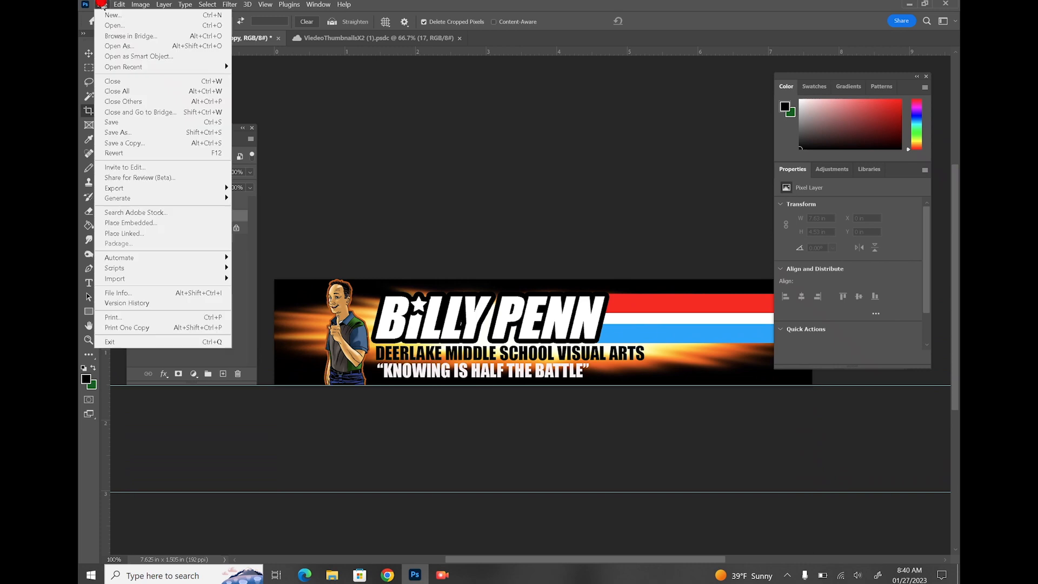
Save the cropped banner to Creative Cloud as a copy named emailSIGS copy
{"action": "left_click", "coordinate": [120, 143]}
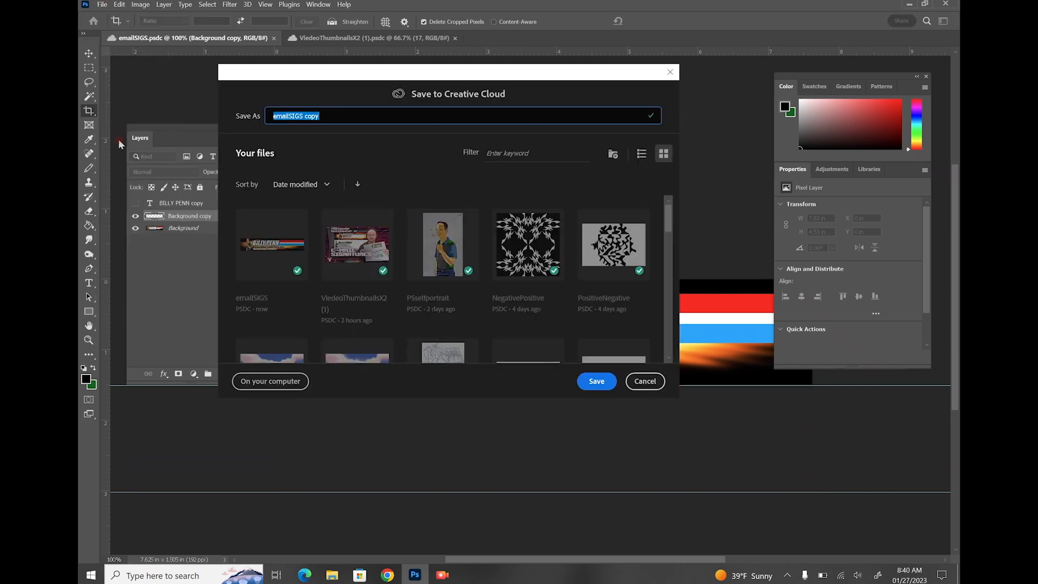
{"action": "left_click", "coordinate": [598, 381]}
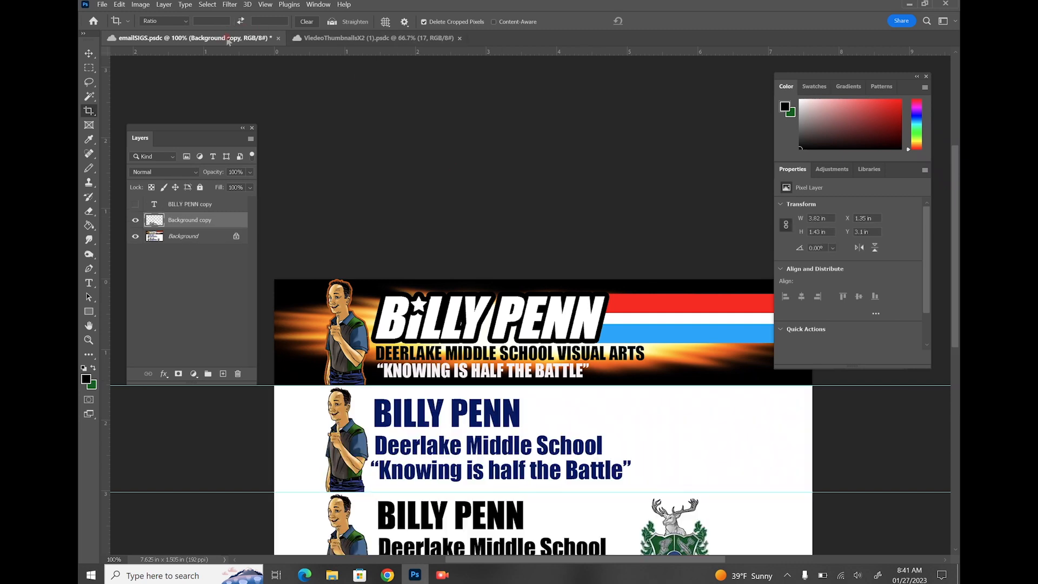
{"action": "scroll", "coordinate": [445, 238], "scroll_direction": "down", "scroll_amount": 2}
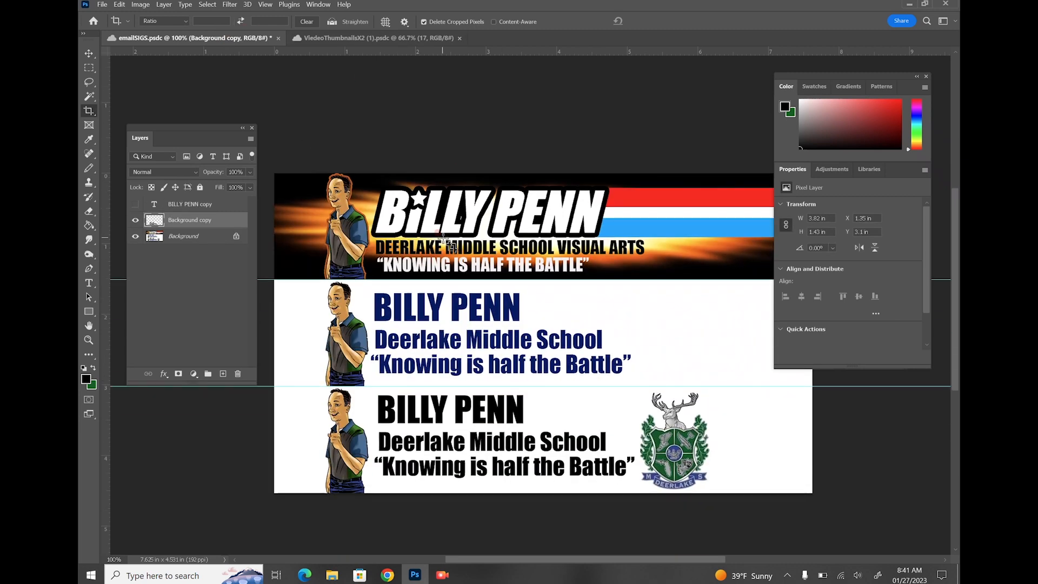
{"action": "key", "text": "ctrl+s"}
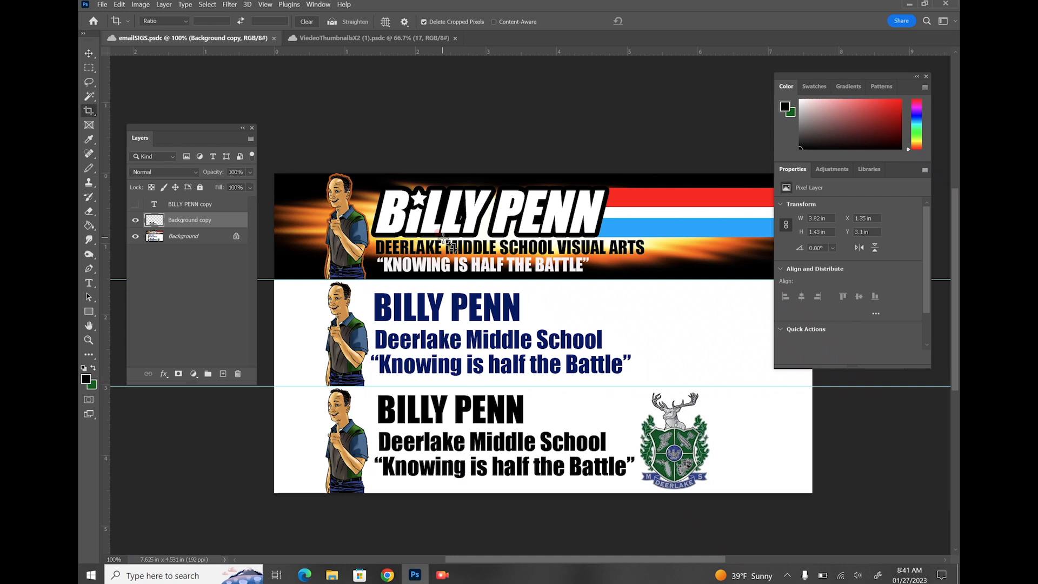
Close the VideoThumbnails document and open emailSIGS copy from the cloud files
{"action": "left_click", "coordinate": [456, 37]}
{"action": "left_click", "coordinate": [102, 4]}
{"action": "left_click", "coordinate": [116, 28]}
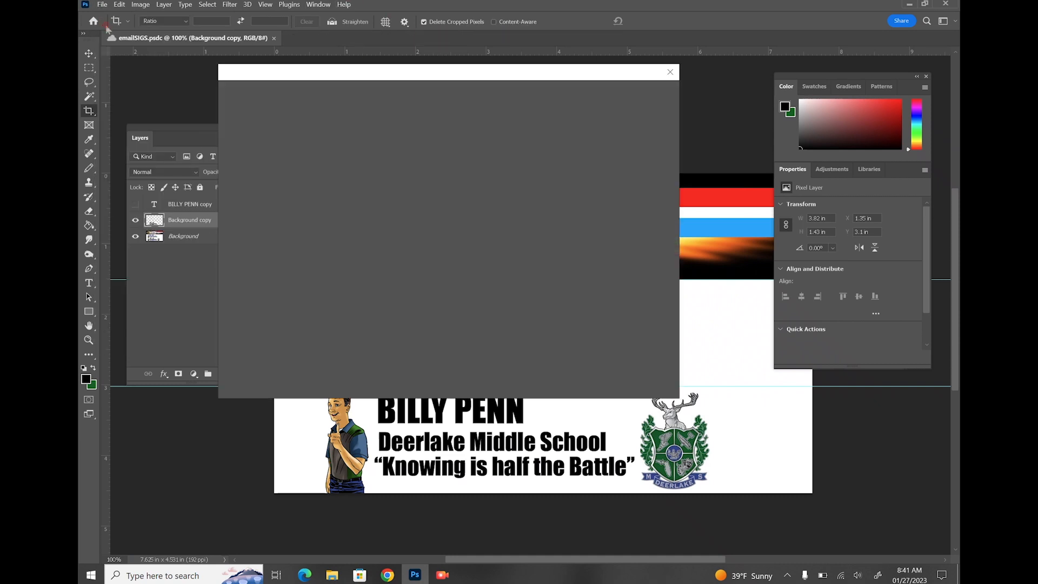
{"action": "left_click", "coordinate": [483, 223]}
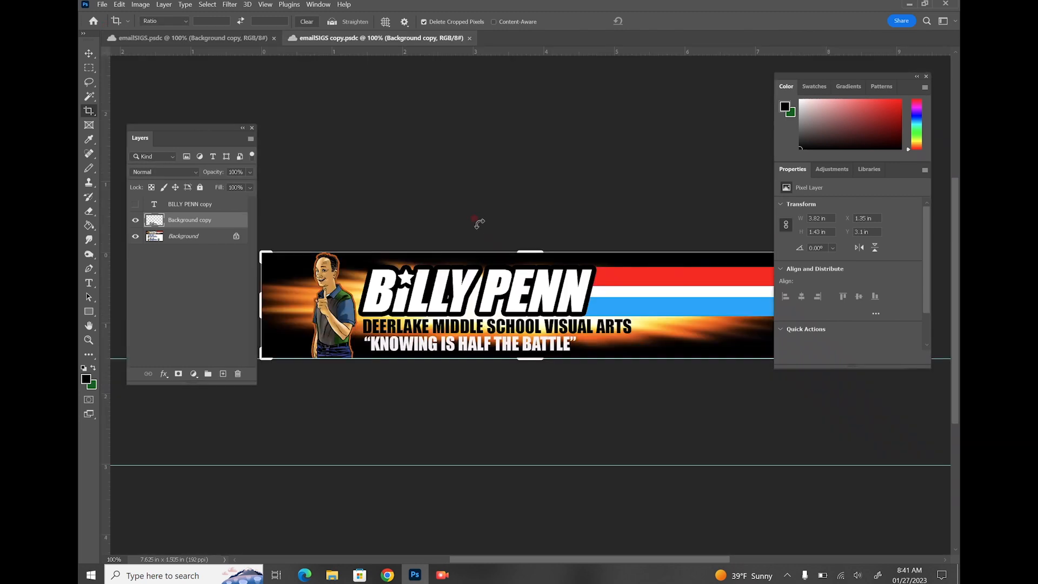
Resample the emailSIGS copy banner to 96 Pixels/Inch, giving 732 × 144 px
{"action": "left_click", "coordinate": [89, 67]}
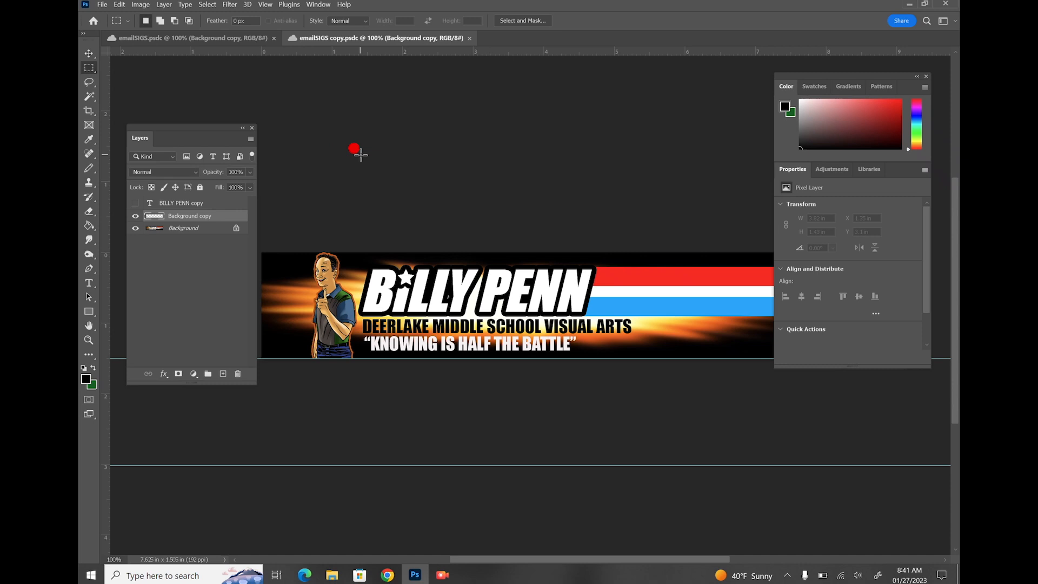
{"action": "left_click", "coordinate": [140, 4]}
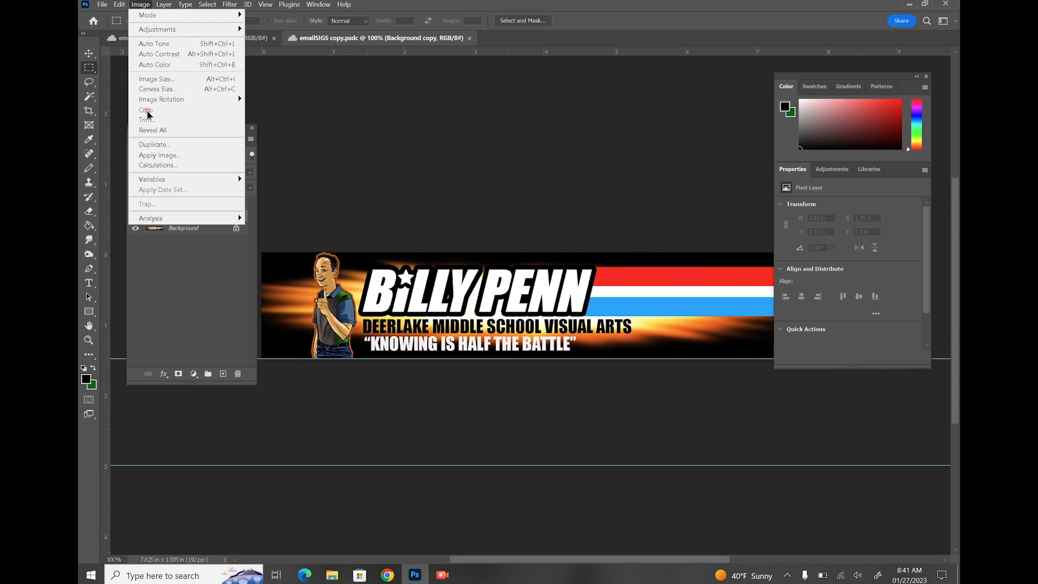
{"action": "left_click", "coordinate": [157, 79]}
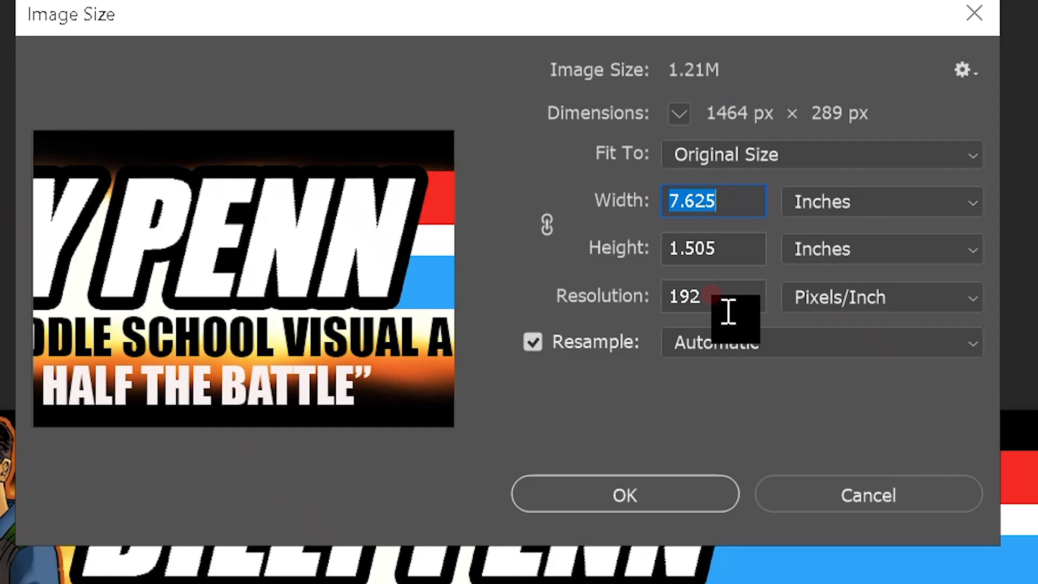
{"action": "double_click", "coordinate": [725, 295]}
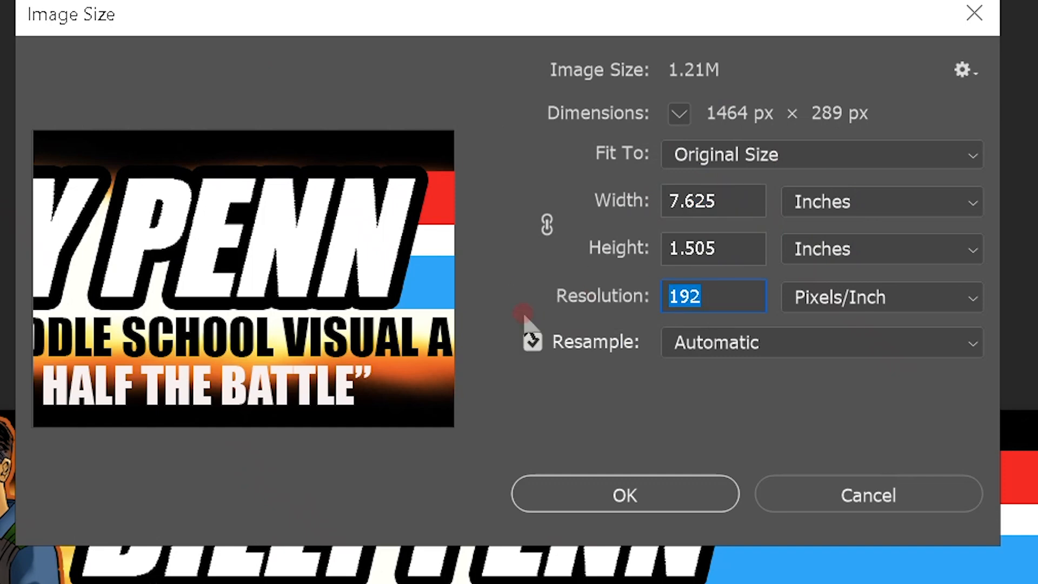
{"action": "type", "text": "96"}
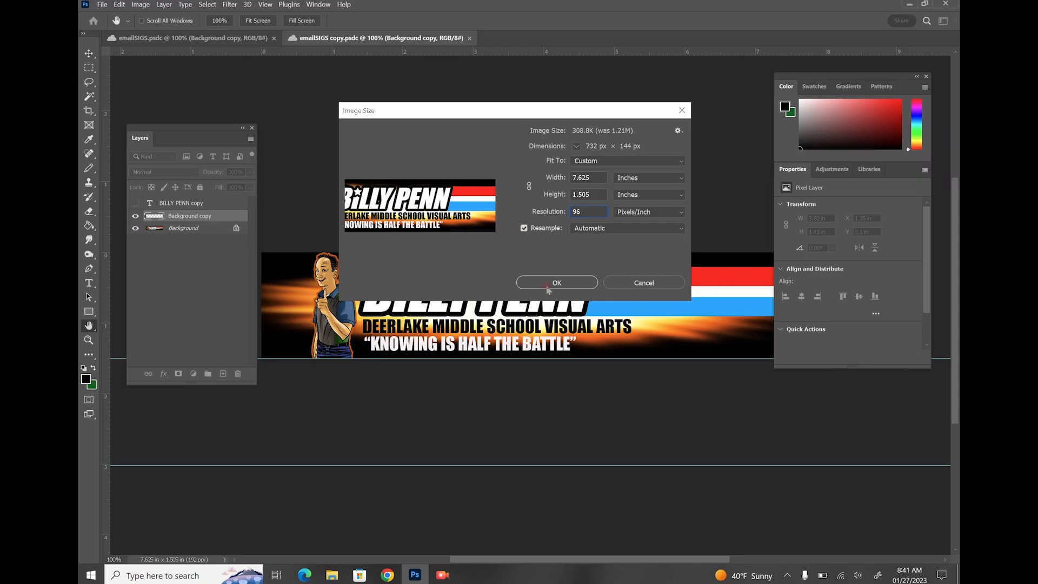
{"action": "left_click", "coordinate": [547, 288]}
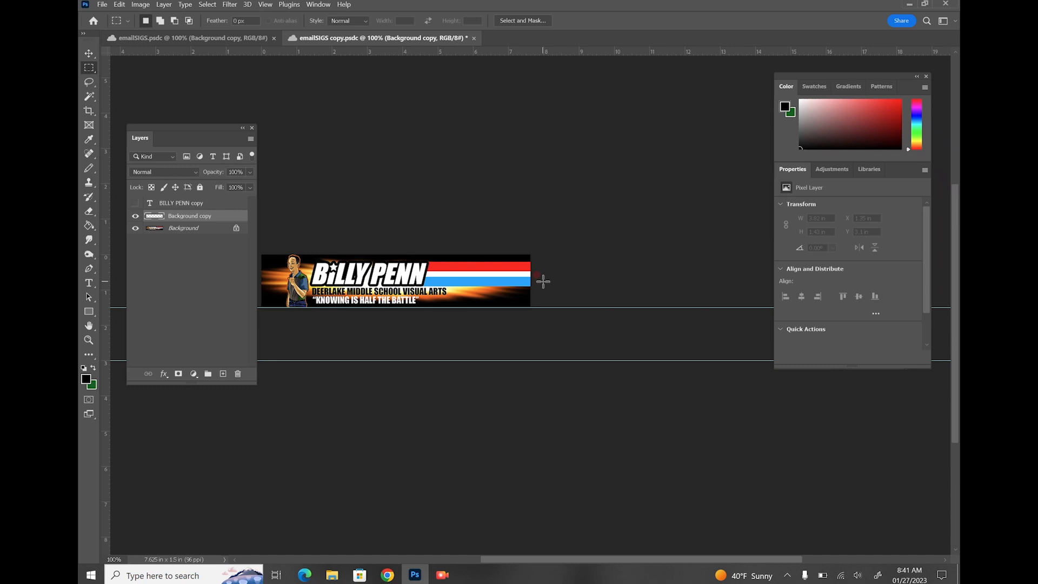
Open Export As for emailSIGS copy and confirm JPG format at 732 × 144 px
{"action": "left_click", "coordinate": [102, 5]}
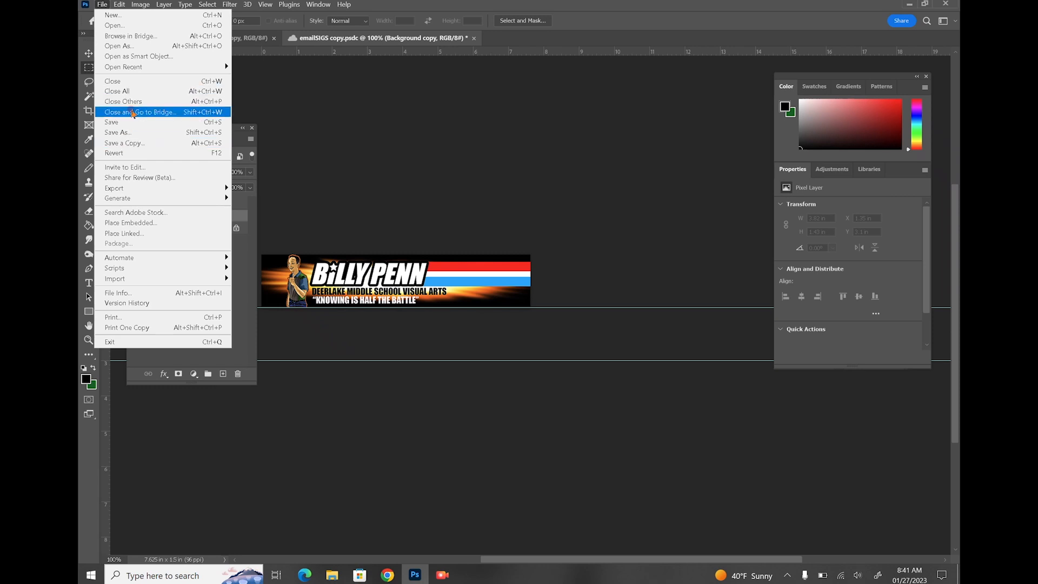
{"action": "mouse_move", "coordinate": [142, 188]}
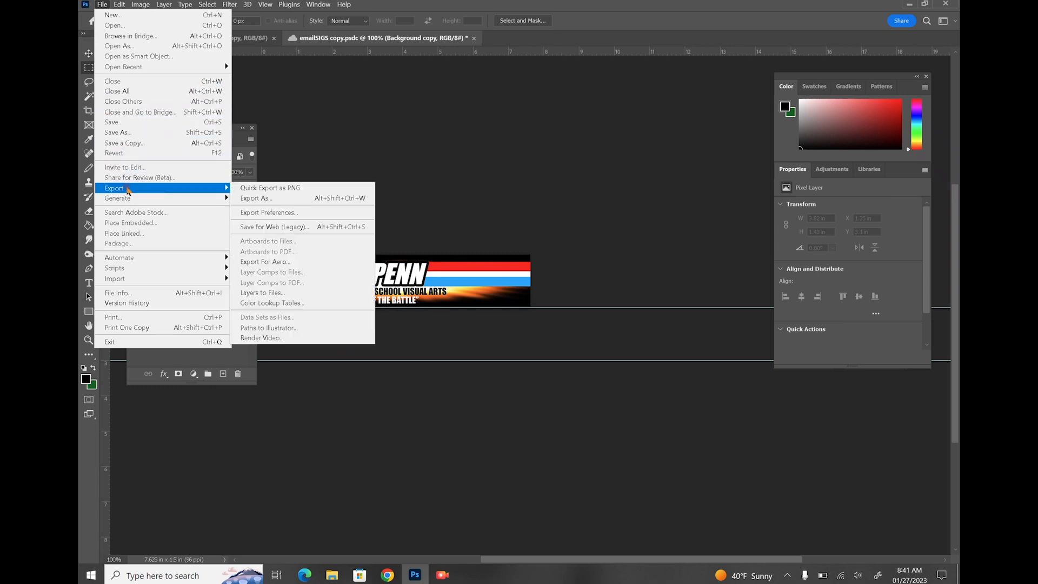
{"action": "left_click", "coordinate": [249, 200]}
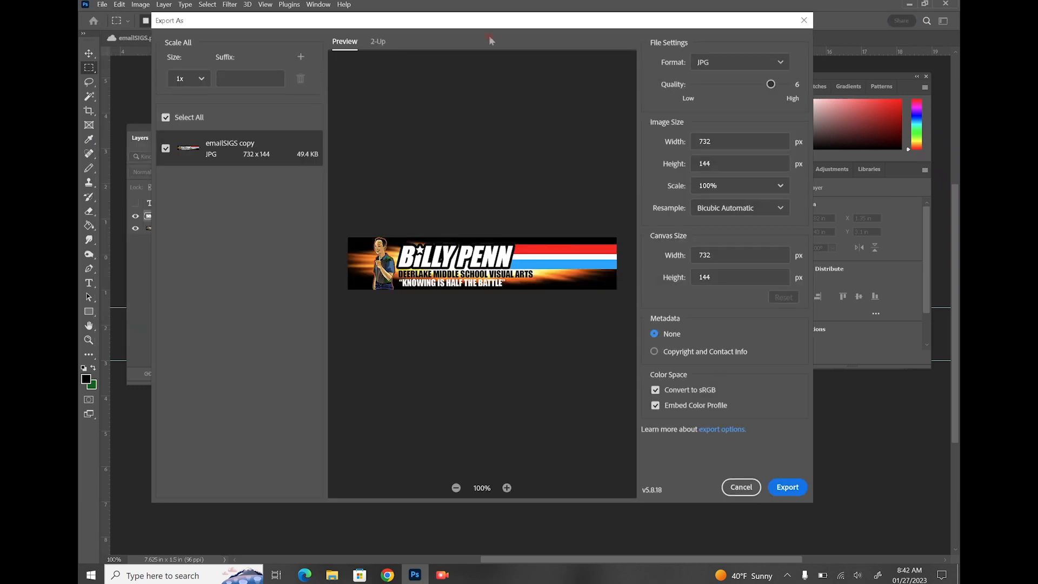
{"action": "left_click", "coordinate": [723, 62]}
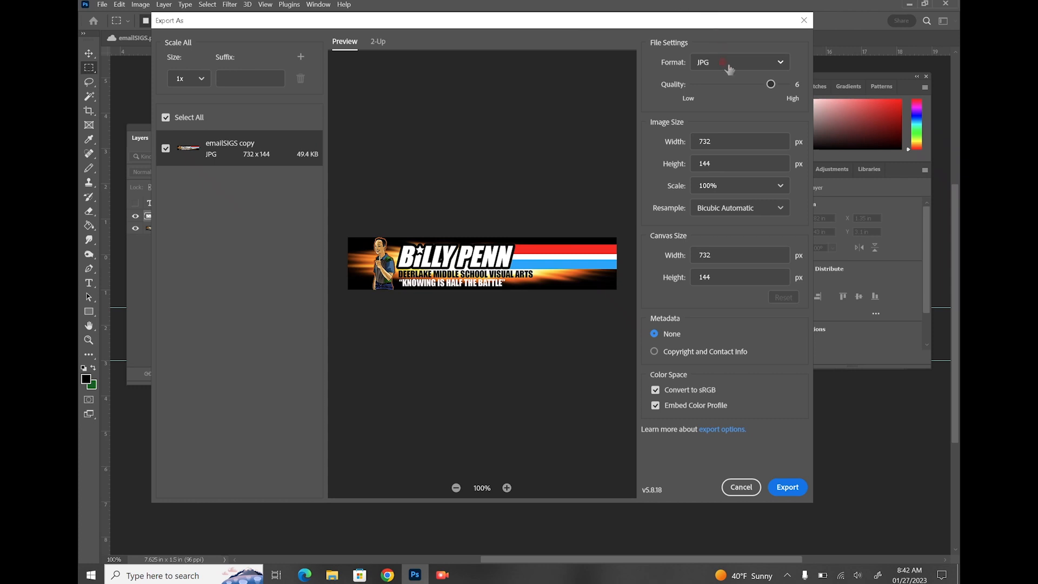